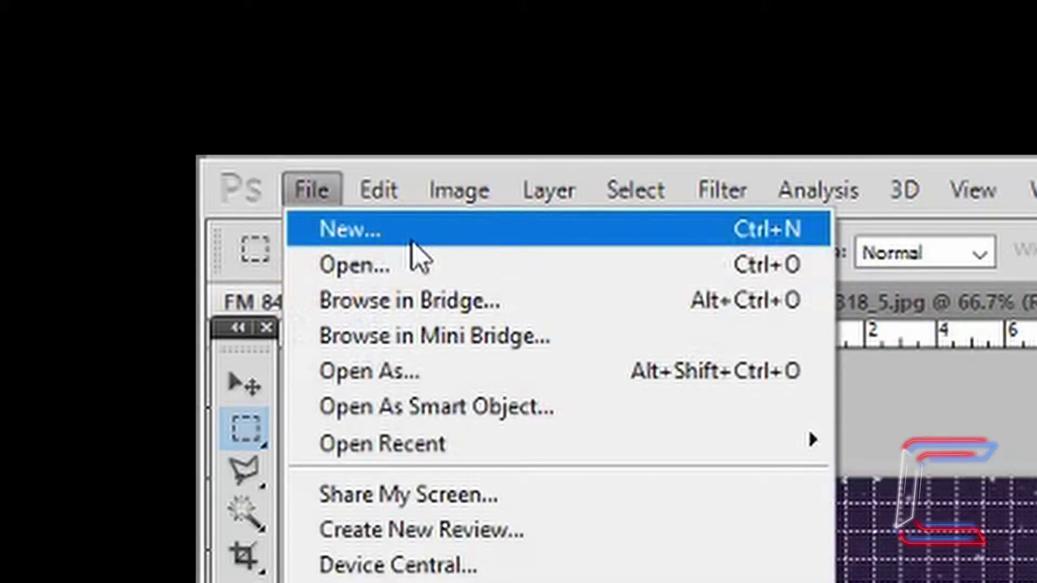
# Create a new 700 × 700 pixel document at 72 pixels/inch in RGB Color, 8 bit, with transparent background contents.
pyautogui.click(413, 238)
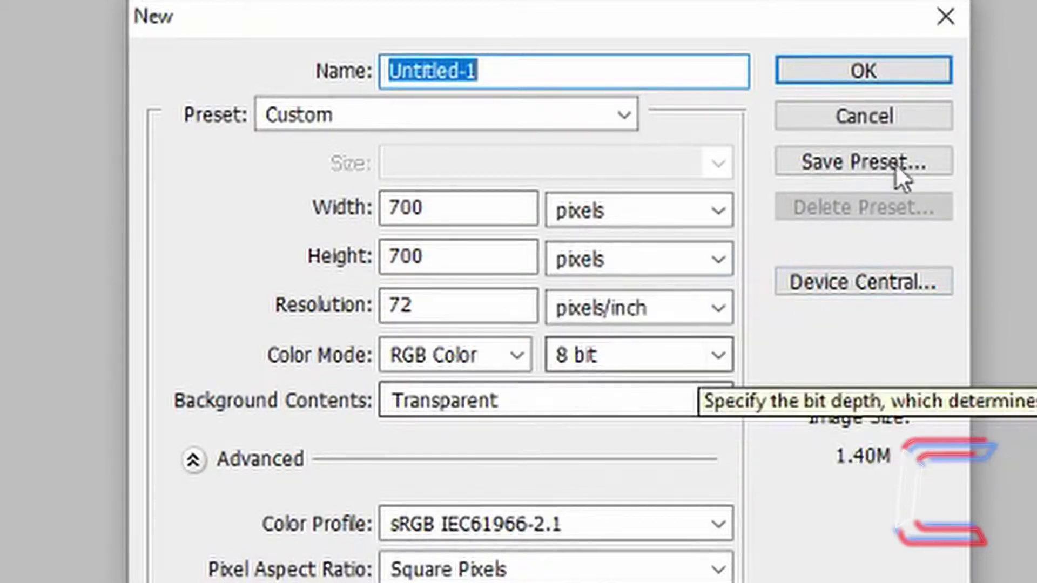
pyautogui.click(880, 68)
# Activate the Gradient tool and load the Red, Green preset in the Gradient Editor.
pyautogui.moveTo(277, 523); pyautogui.dragTo(426, 531)
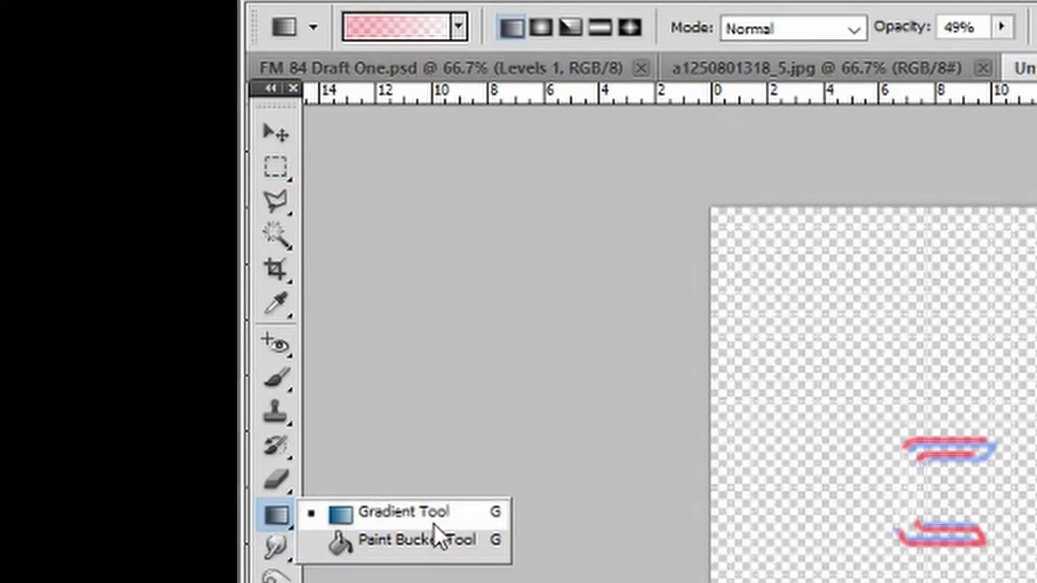
pyautogui.click(434, 524)
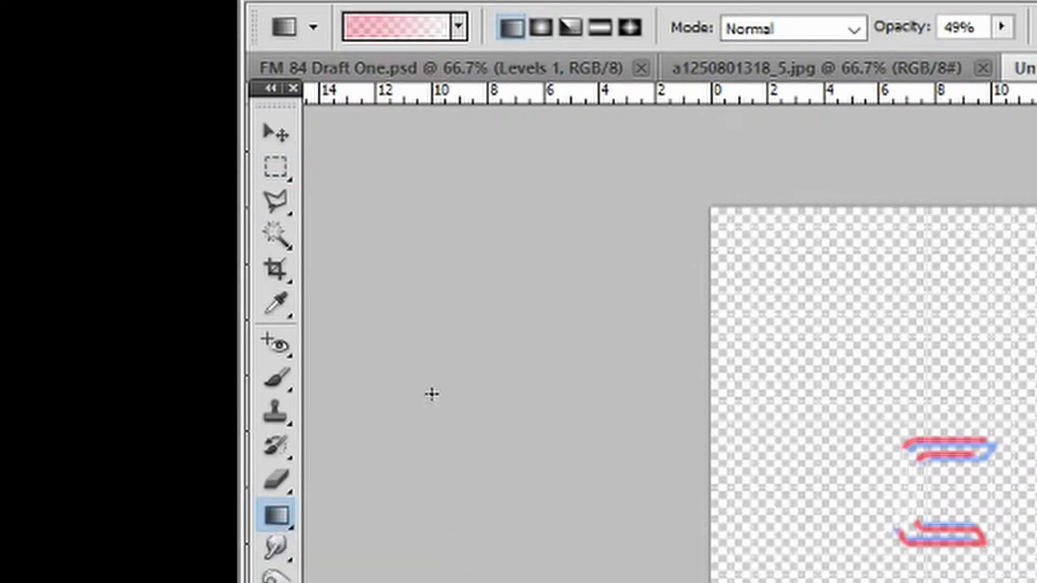
pyautogui.click(408, 34)
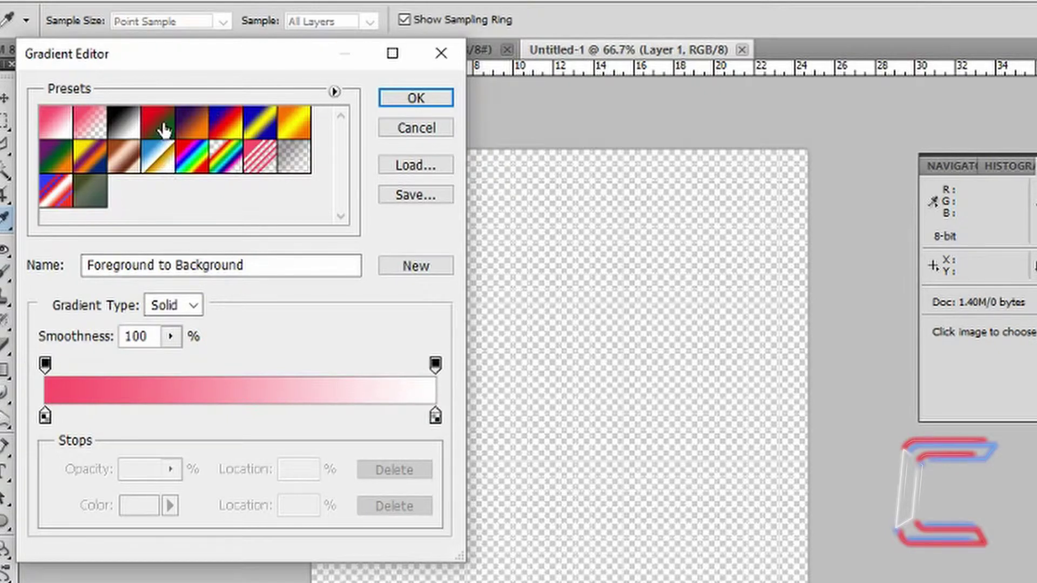
pyautogui.click(163, 130)
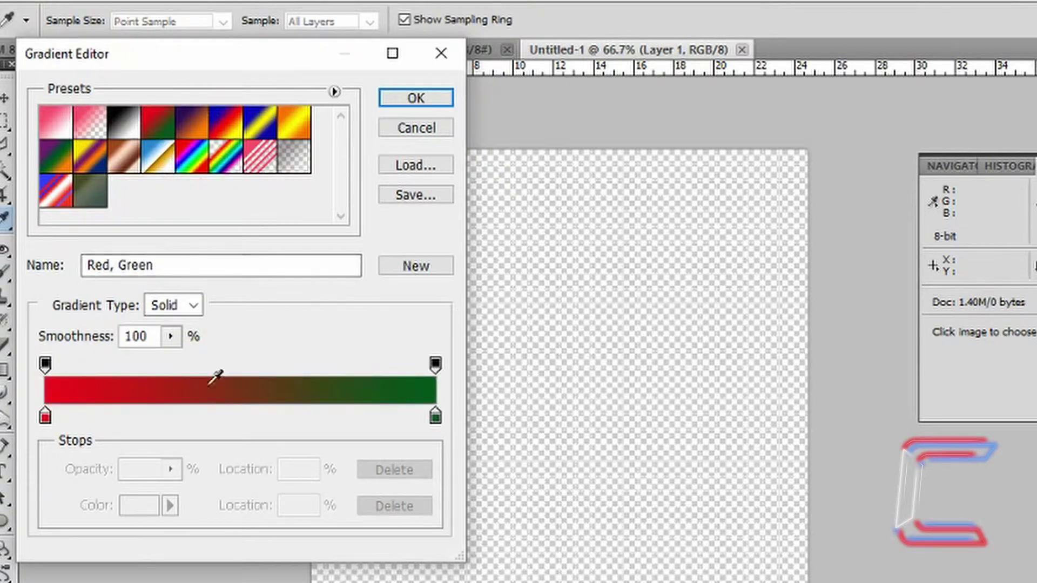
# Set the gradient's starting colour stop at location 0% to #2c1e3f.
pyautogui.click(44, 416)
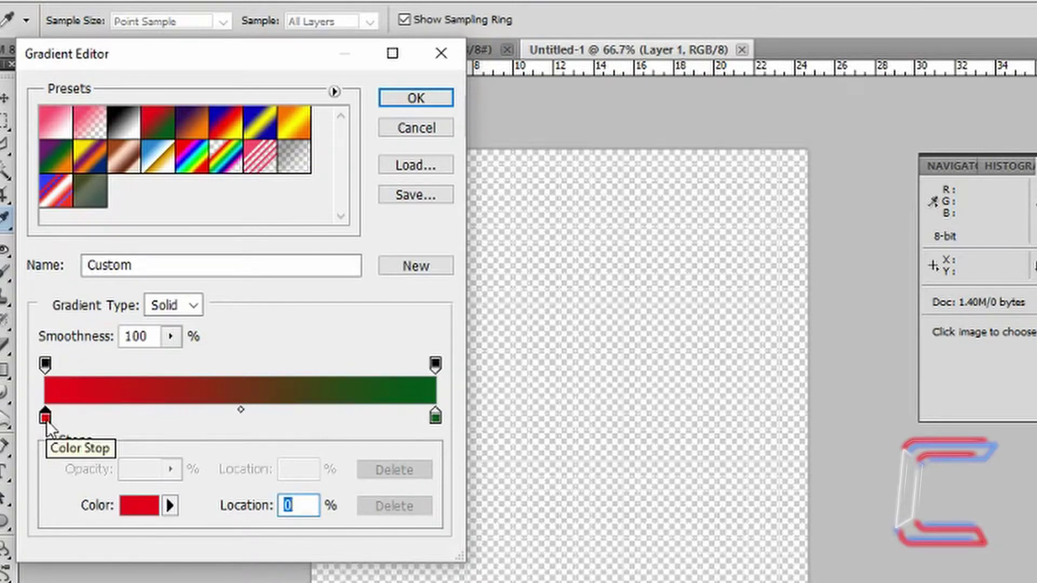
pyautogui.click(135, 505)
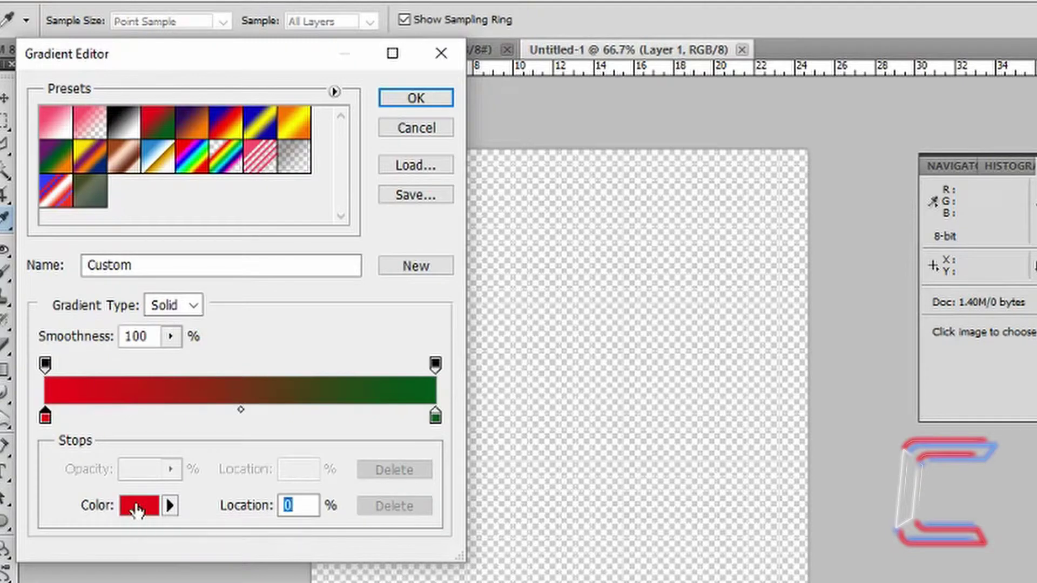
pyautogui.doubleClick(861, 489)
pyautogui.write('2c1e3f')
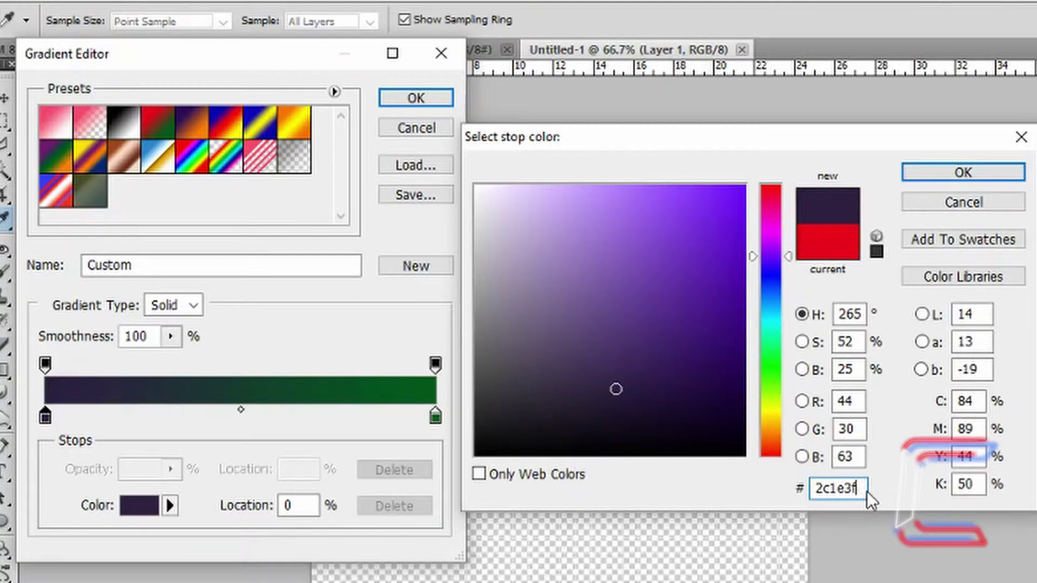
pyautogui.click(953, 173)
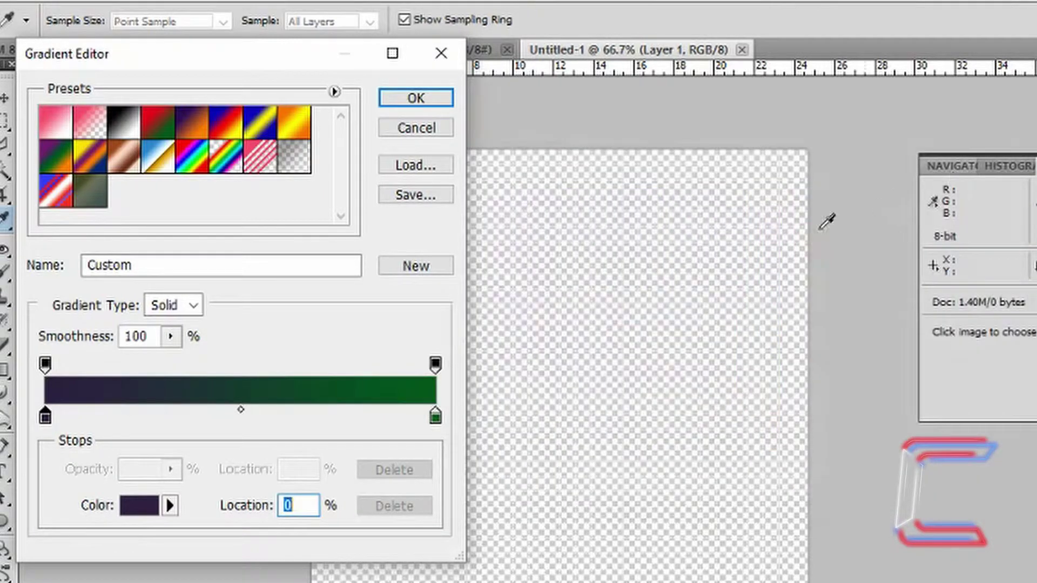
# Set the gradient's end colour stop at location 100% to #32264e and accept the edited gradient.
pyautogui.doubleClick(435, 417)
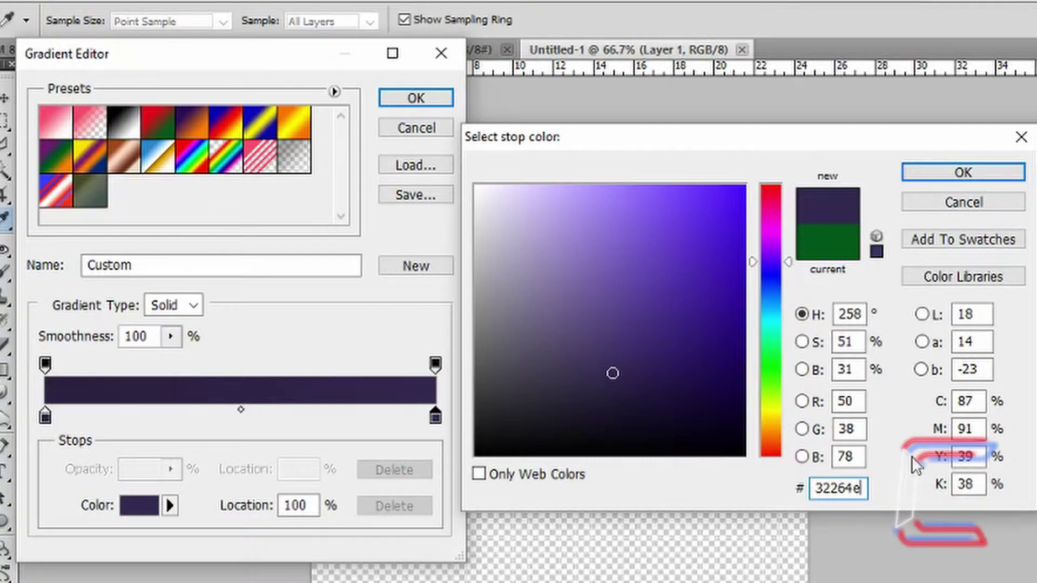
pyautogui.click(957, 174)
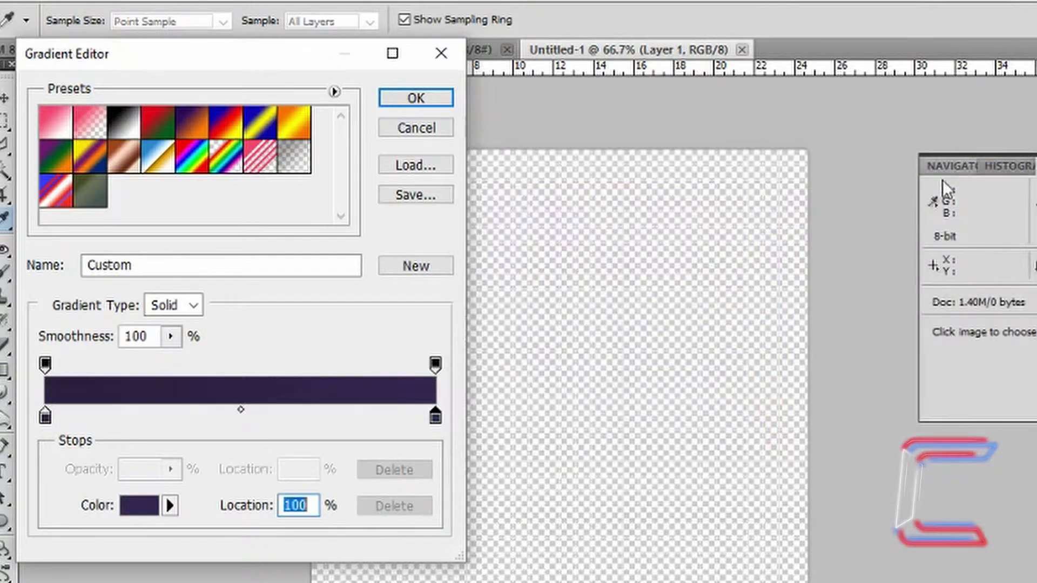
pyautogui.click(397, 96)
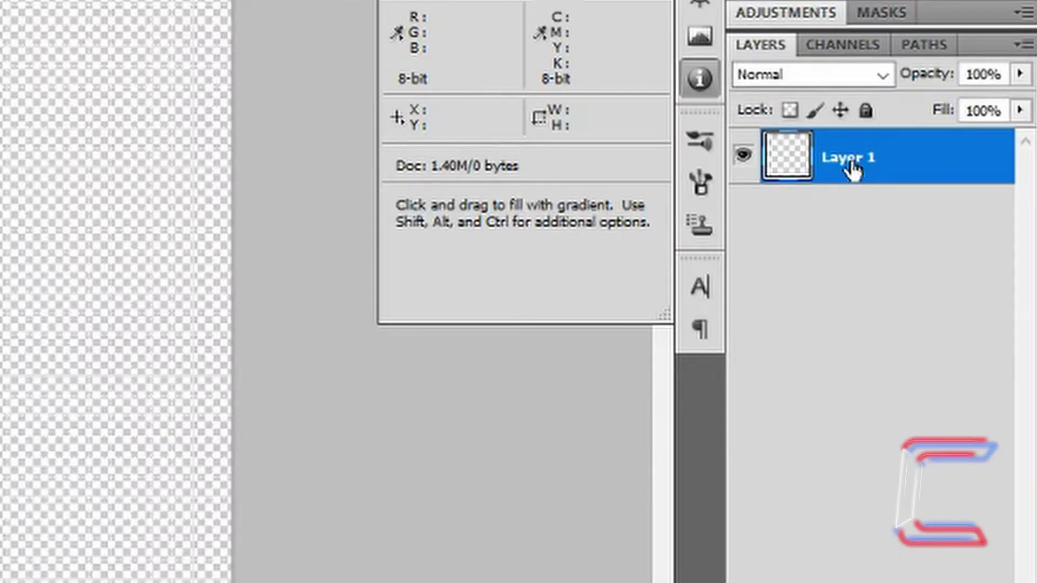
# Rename Layer 1 as Background.
pyautogui.doubleClick(851, 163)
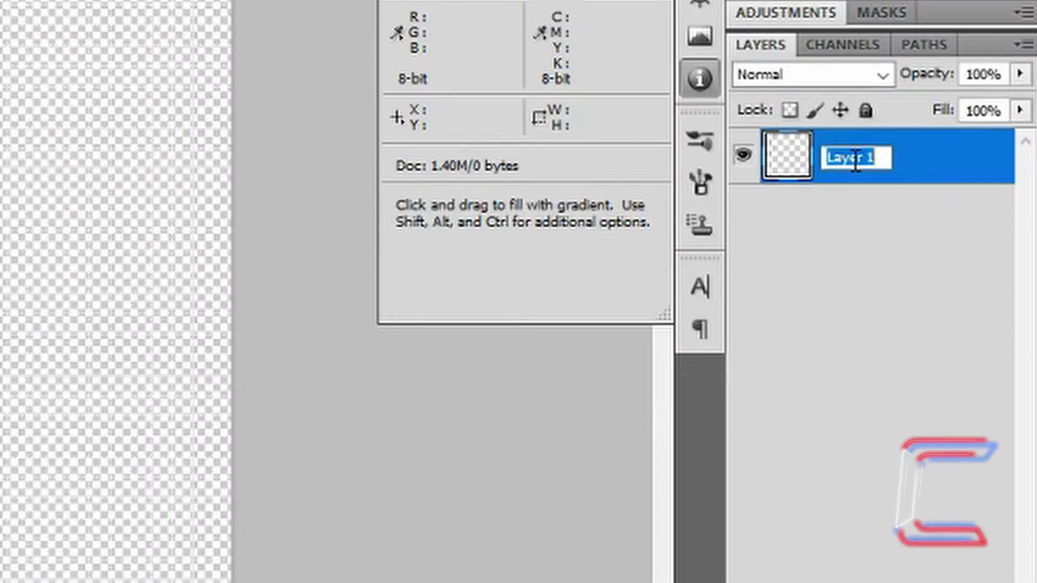
pyautogui.write('Background')
pyautogui.press('Return')
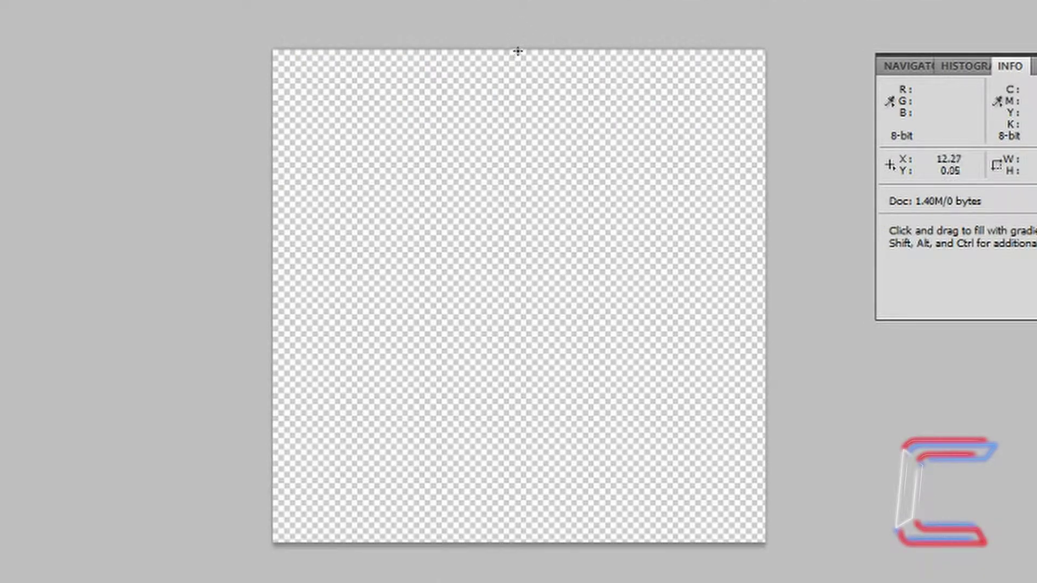
# Fill the Background layer with a straight vertical gradient running from the canvas's top edge to its bottom edge.
pyautogui.press('shift')
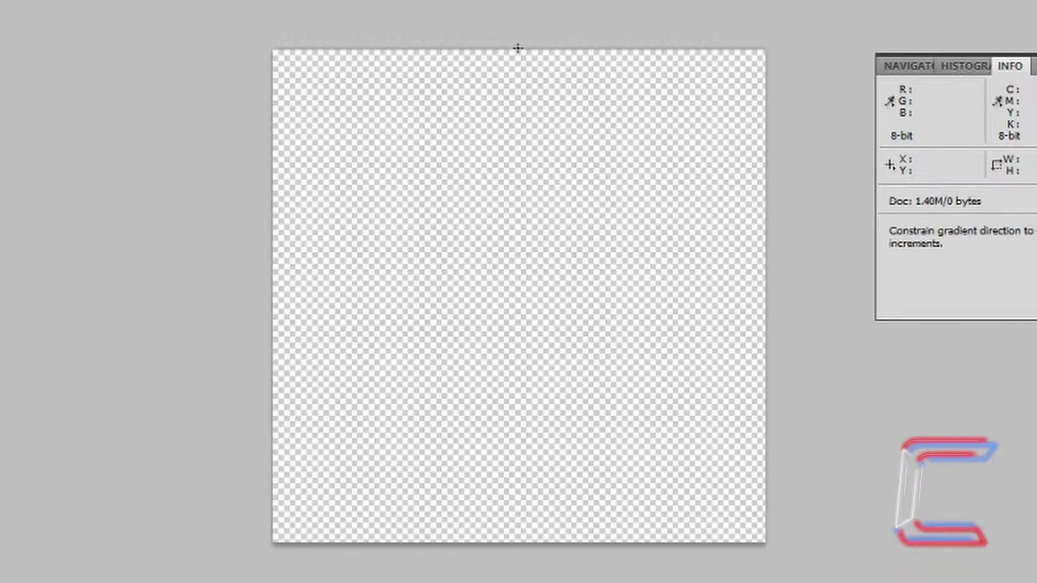
pyautogui.moveTo(517, 49); pyautogui.dragTo(517, 545)
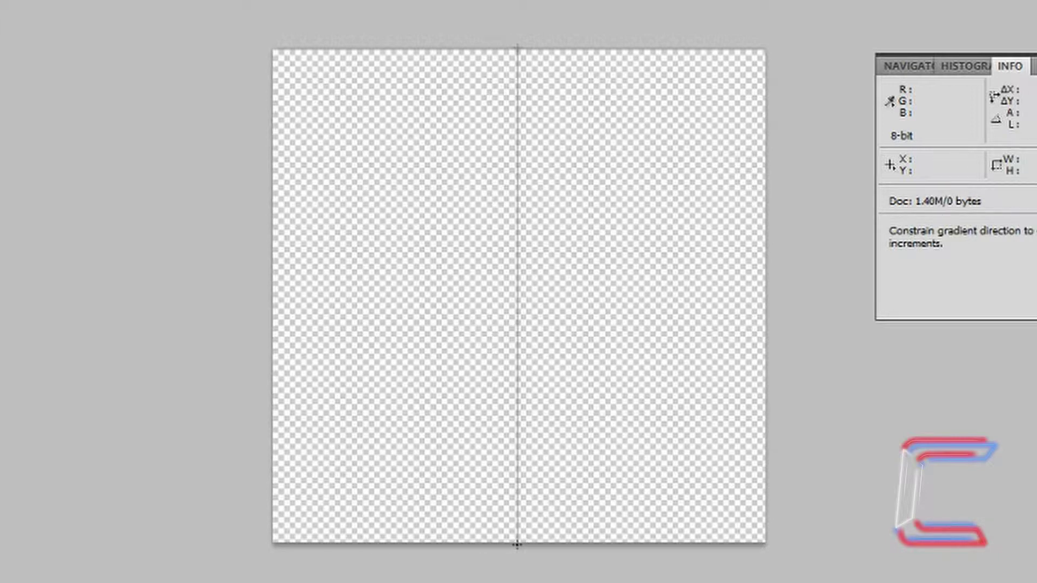
pyautogui.moveTo(516, 544); pyautogui.dragTo(517, 545)
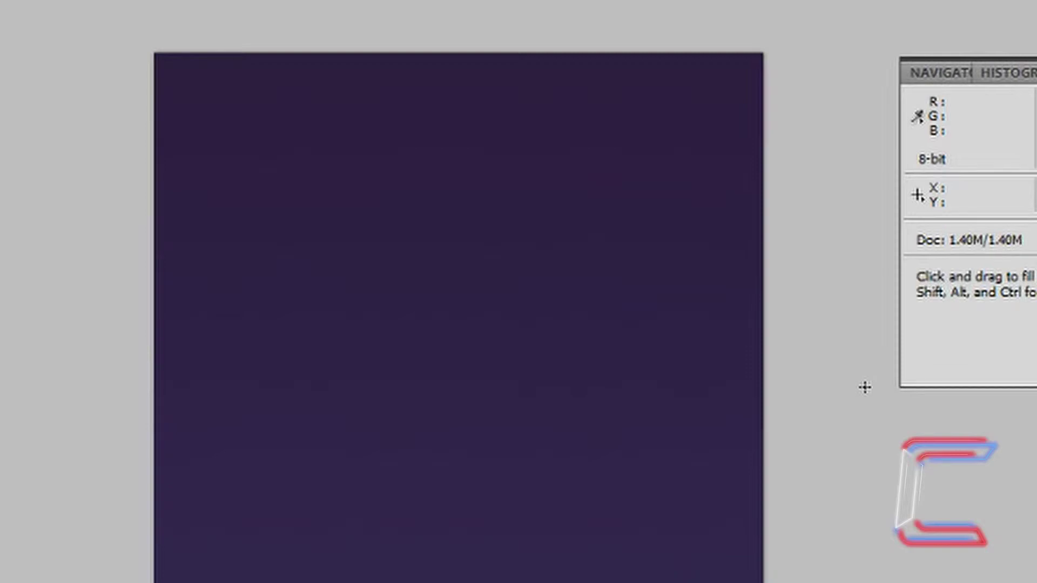
# Fill Layer 1 with black at 100% opacity and add 24% Gaussian monochromatic noise to it.
pyautogui.hotkey('shift', 'BackSpace')
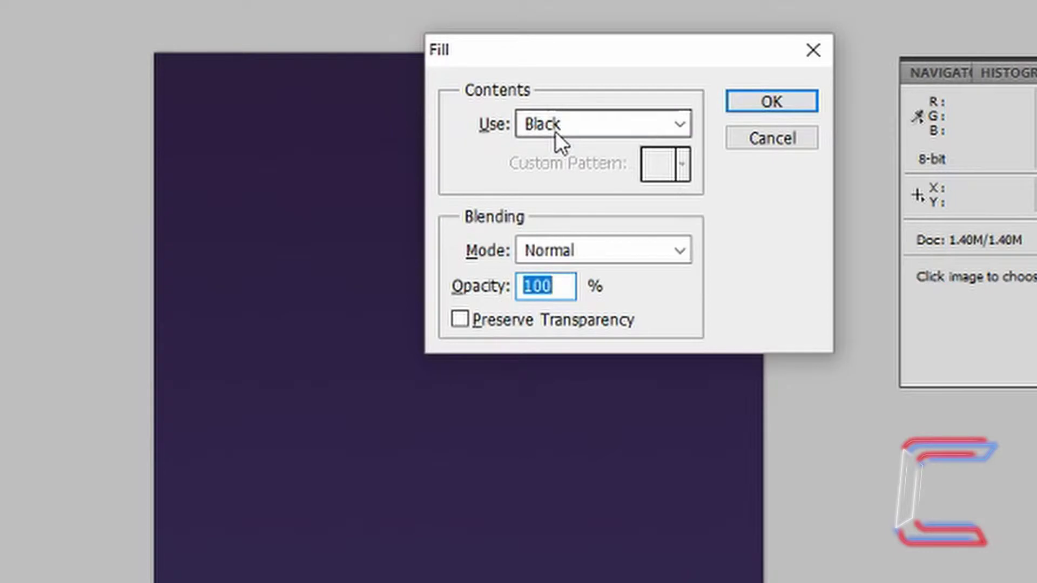
pyautogui.click(746, 93)
pyautogui.click(126, 15)
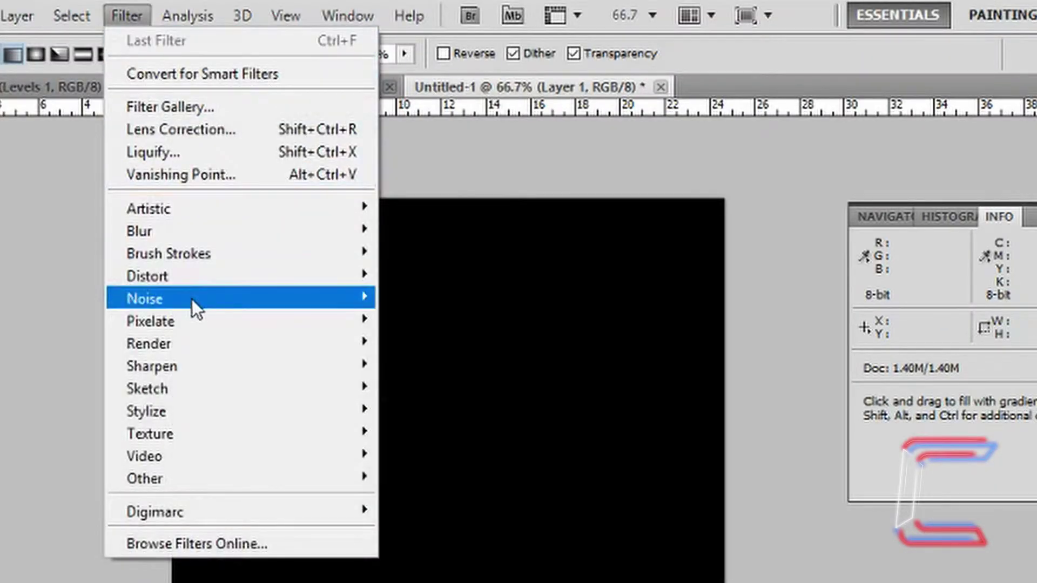
pyautogui.moveTo(192, 299)
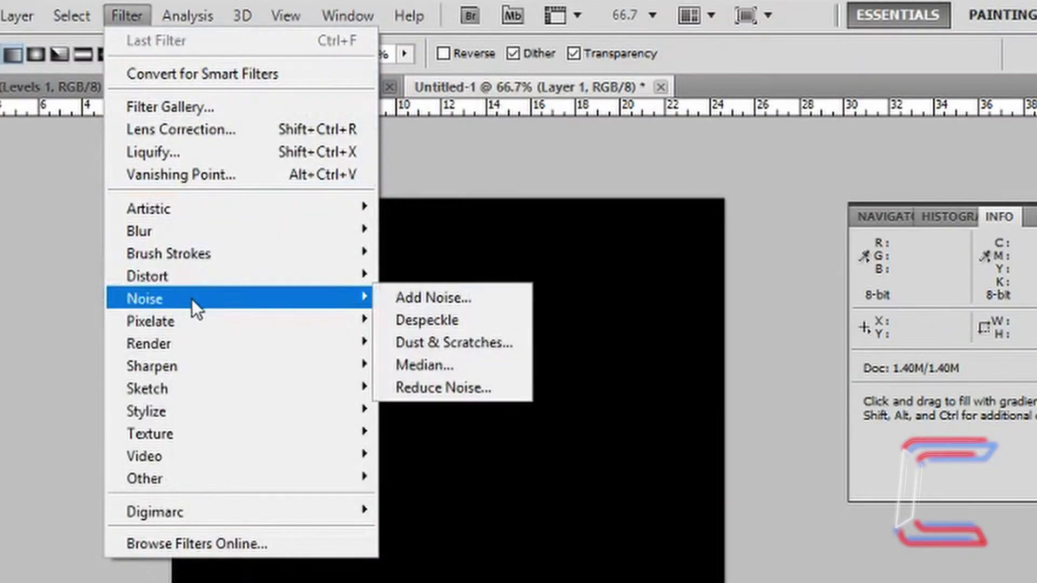
pyautogui.click(394, 296)
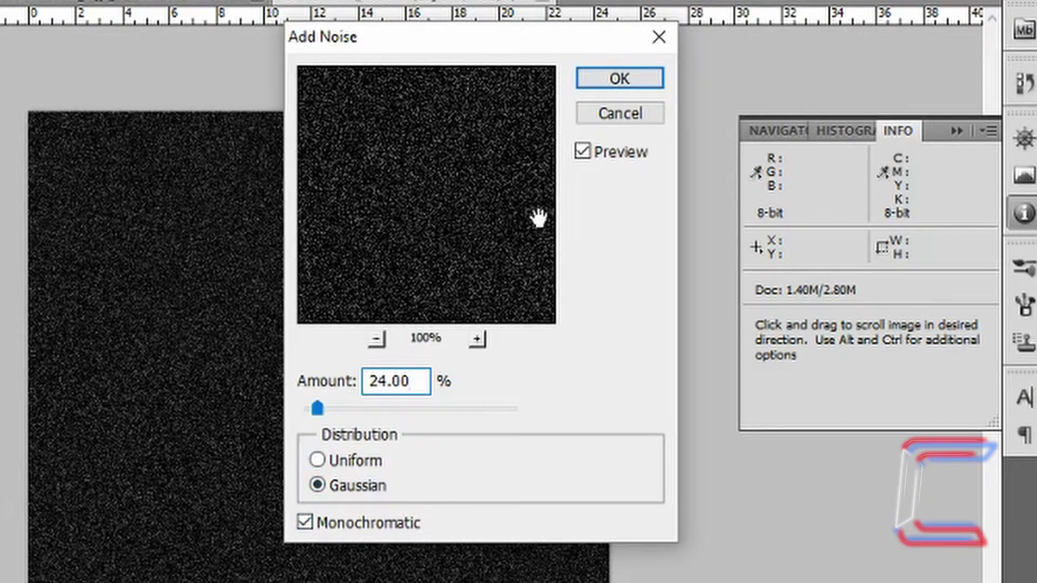
pyautogui.click(611, 82)
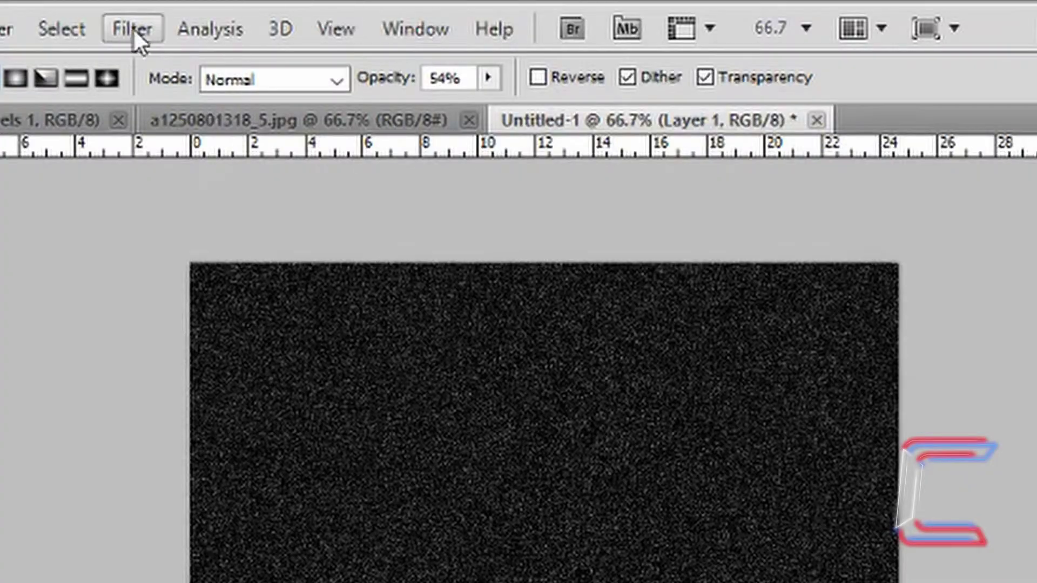
# Apply a Gaussian Blur with a 2.0 pixel radius to the noise layer.
pyautogui.click(133, 28)
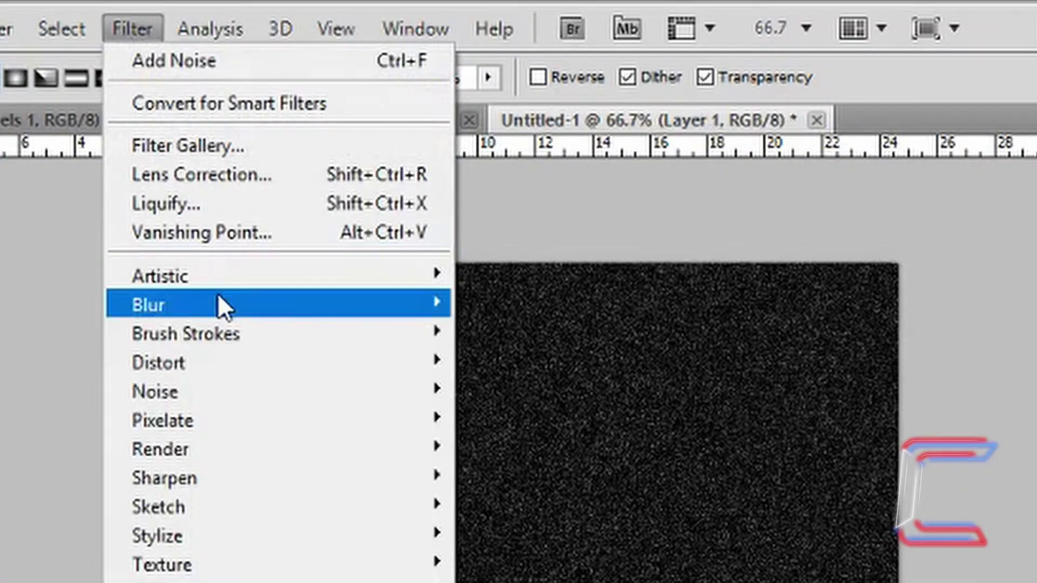
pyautogui.moveTo(218, 297)
pyautogui.click(571, 416)
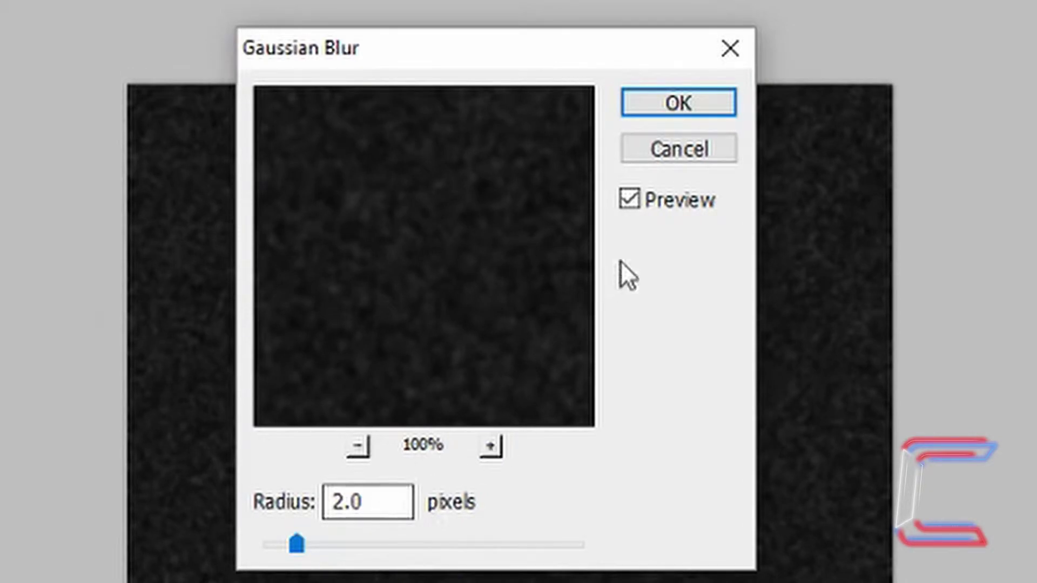
pyautogui.click(678, 102)
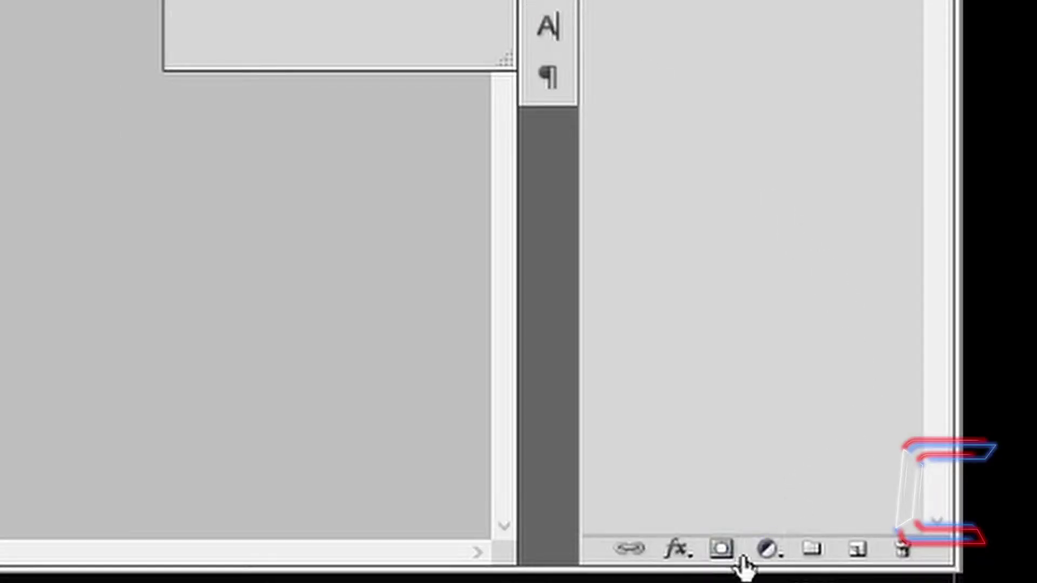
# Add a Levels adjustment layer with input levels of 34, 1.49 and 54 to turn the noise into stars.
pyautogui.click(778, 556)
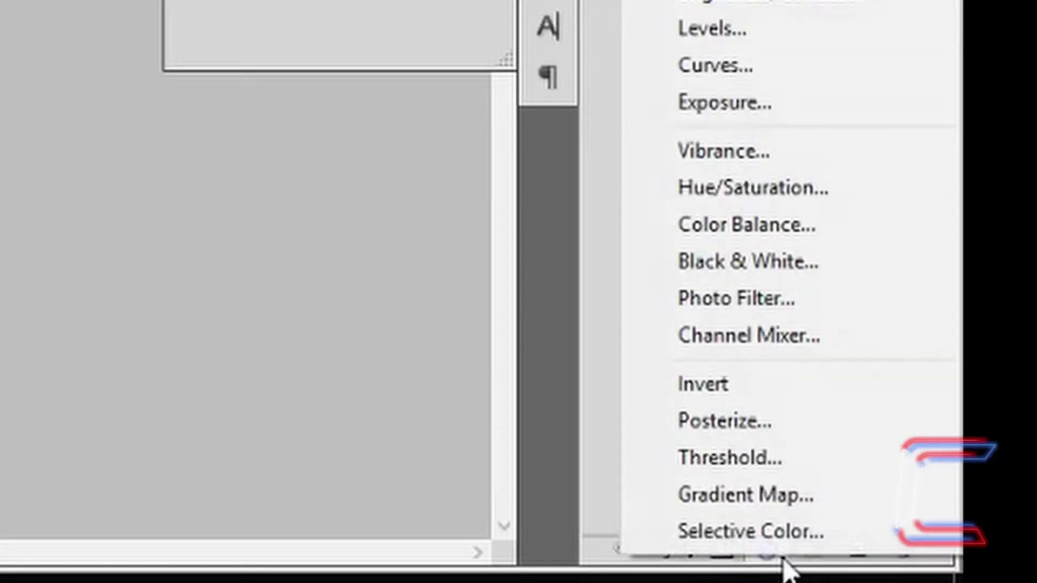
pyautogui.click(709, 29)
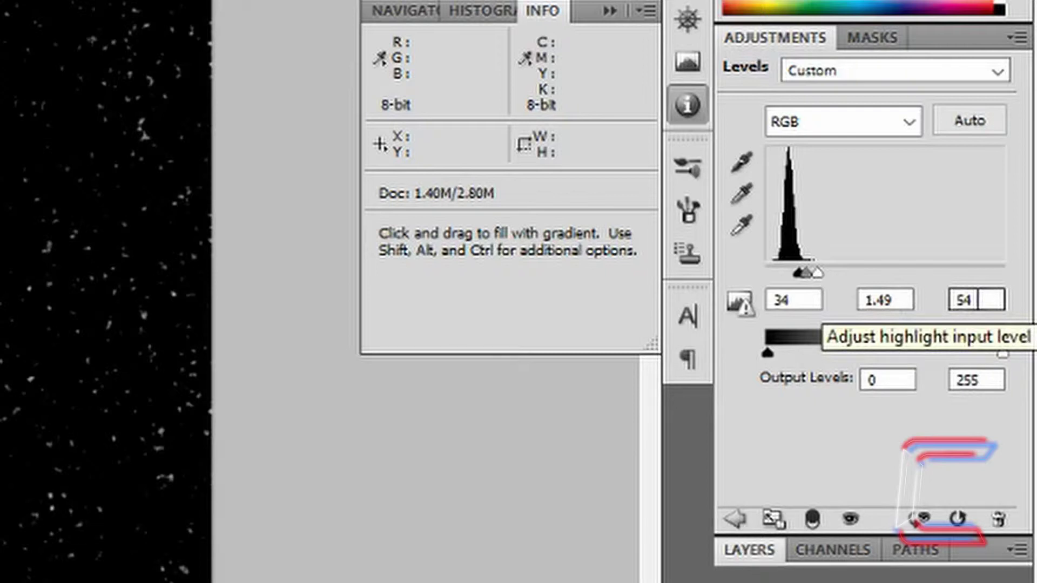
pyautogui.click(754, 551)
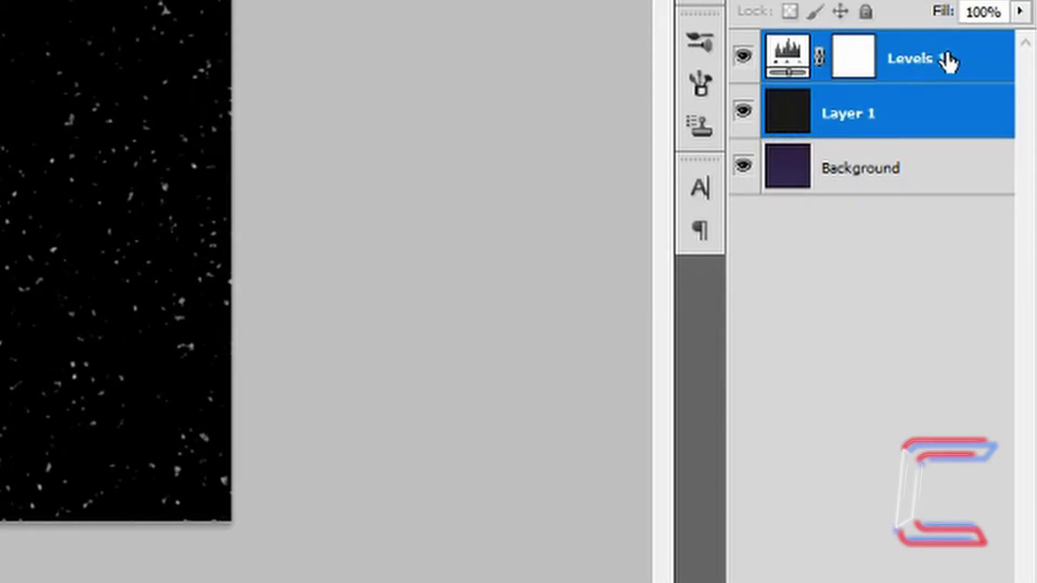
# Merge the Levels adjustment with Layer 1 and set the merged layer's blend mode to Lighten.
pyautogui.moveTo(821, 116); pyautogui.dragTo(805, 132)
pyautogui.rightClick(938, 108)
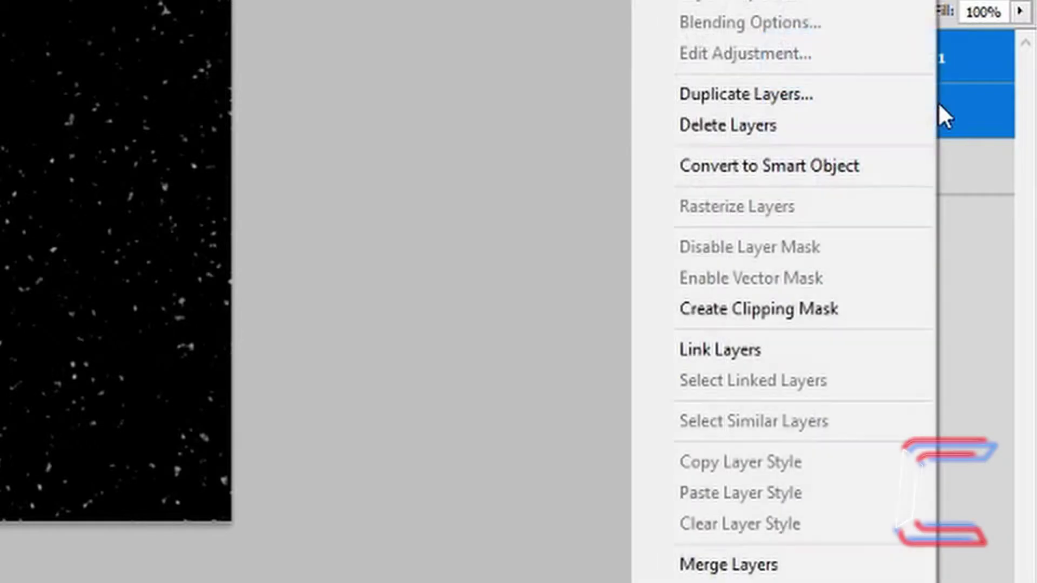
pyautogui.click(739, 565)
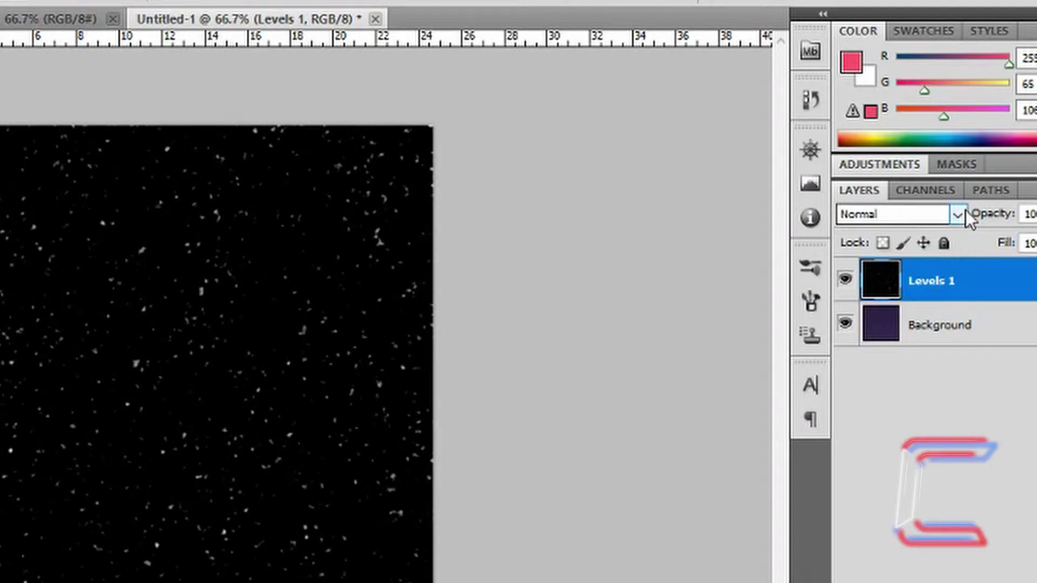
pyautogui.click(958, 215)
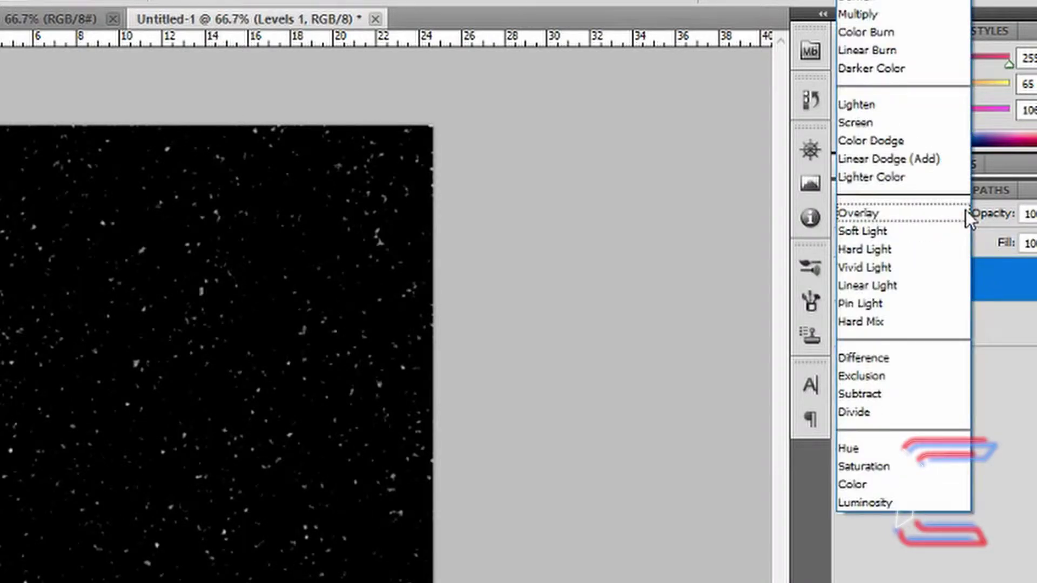
pyautogui.click(882, 103)
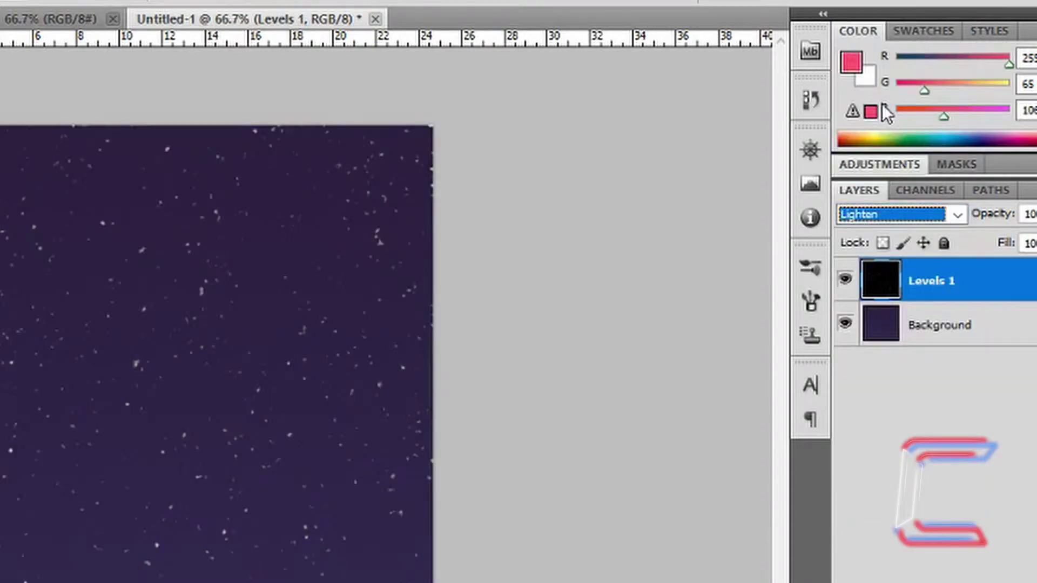
# Set the grid to light gray lines every 220 pixels with 10 subdivisions, and show it over the image.
pyautogui.click(135, 9)
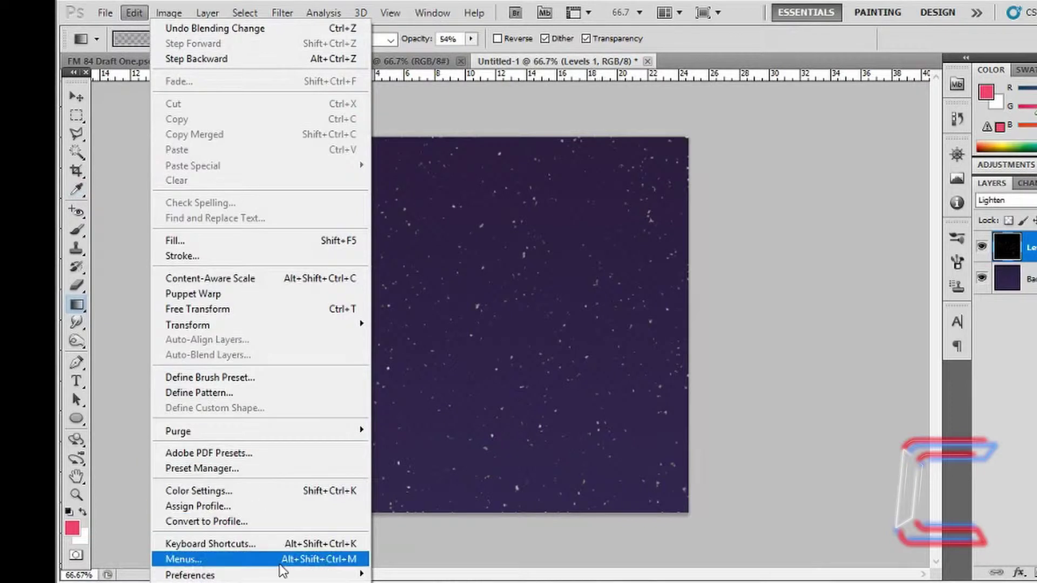
pyautogui.moveTo(287, 575)
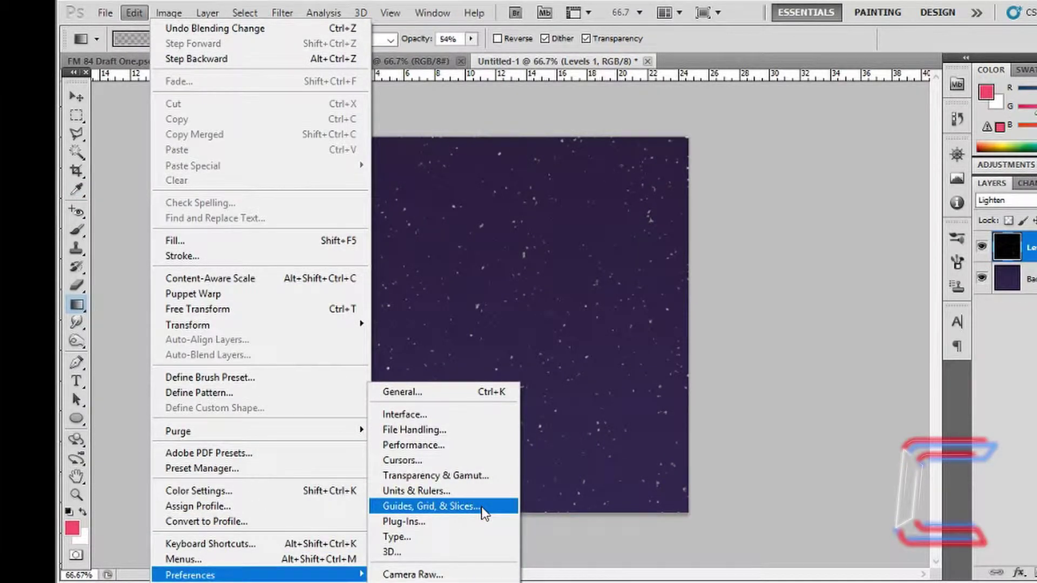
pyautogui.click(481, 506)
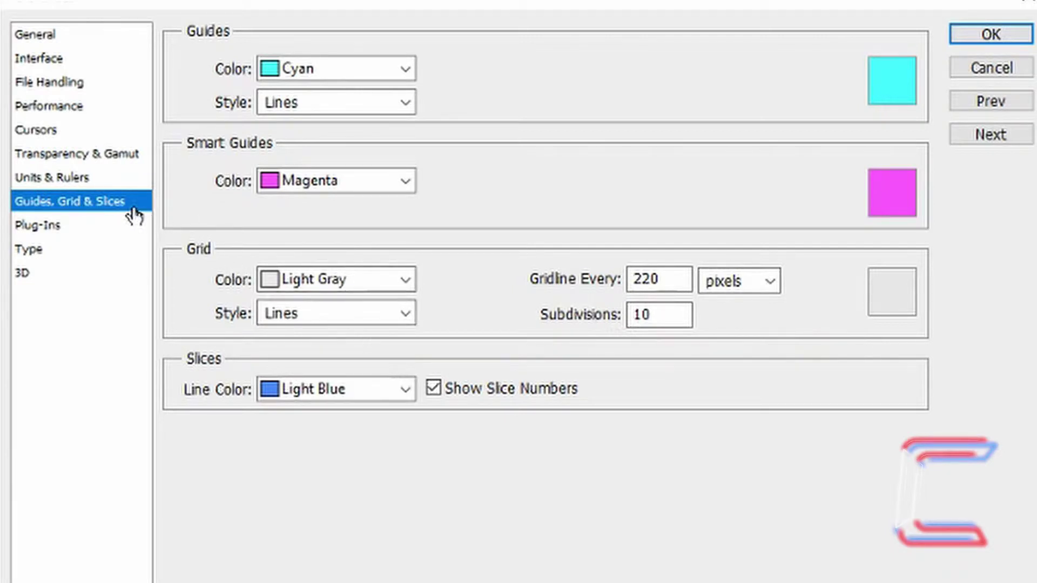
pyautogui.click(990, 34)
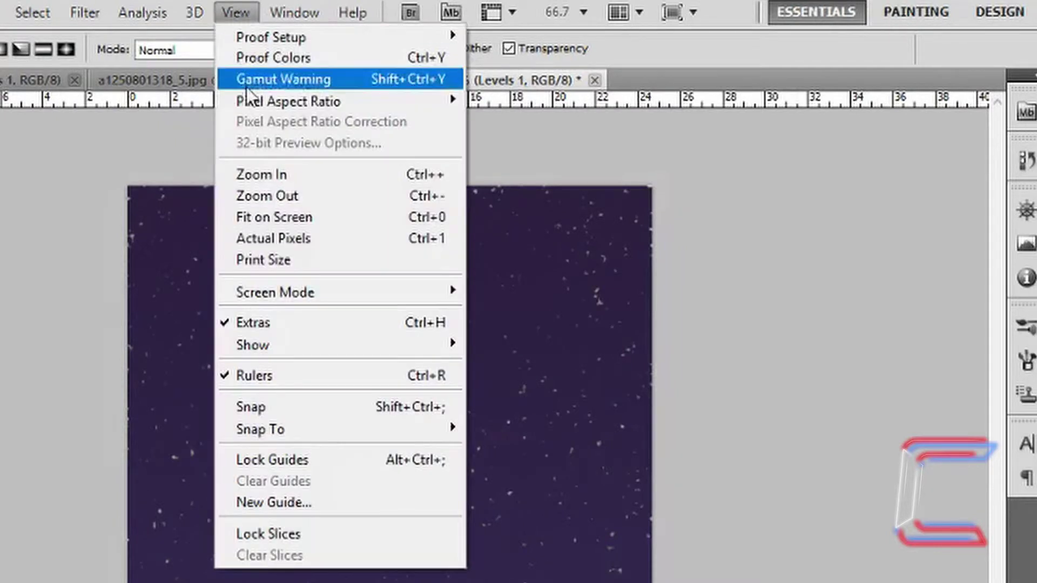
pyautogui.moveTo(312, 352)
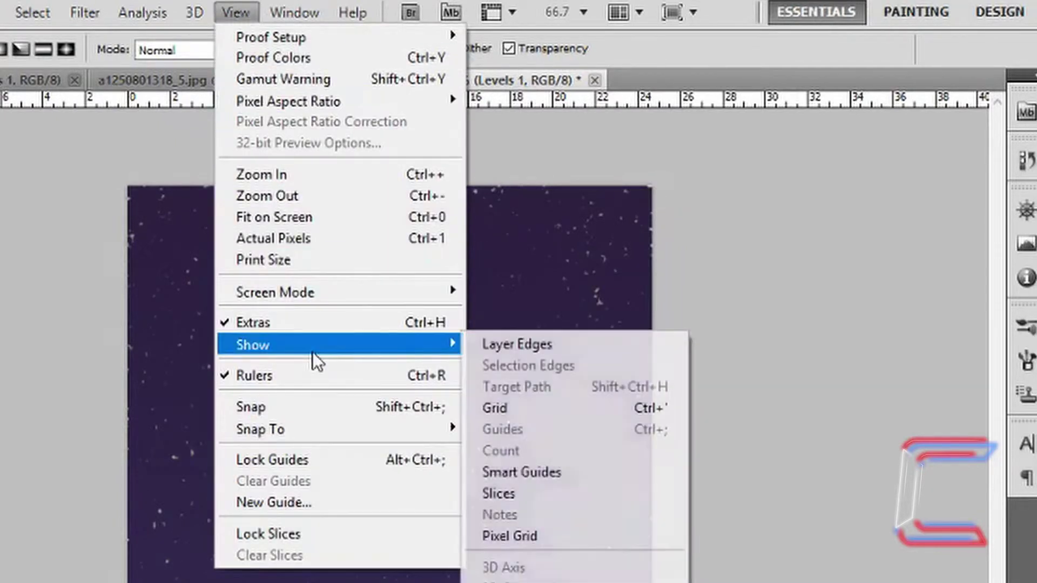
pyautogui.click(536, 413)
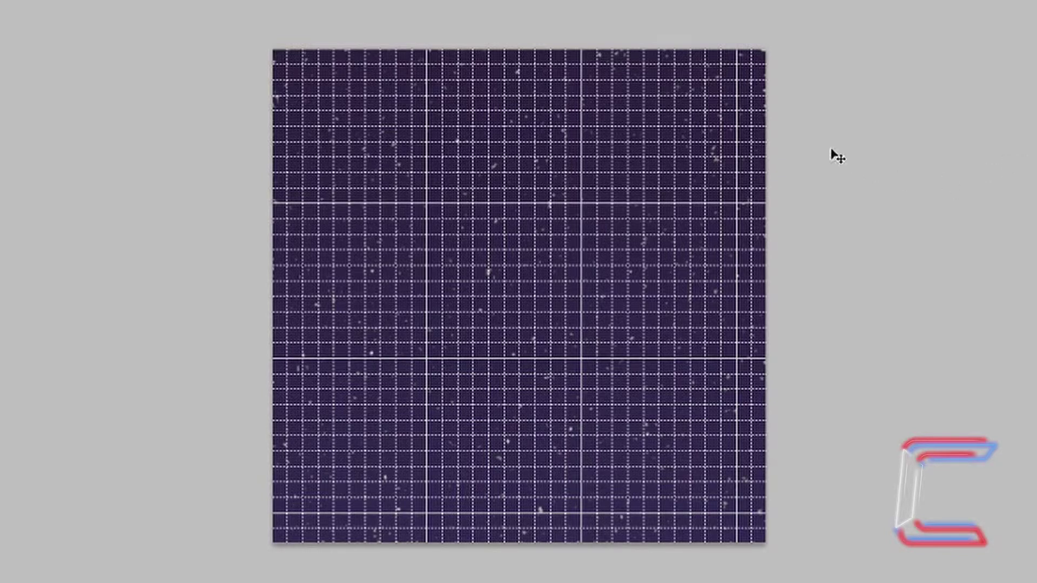
# Turn on snapping and scale the Levels 1 star layer down to the canvas's lower-left quarter.
pyautogui.hotkey('ctrl', 't')
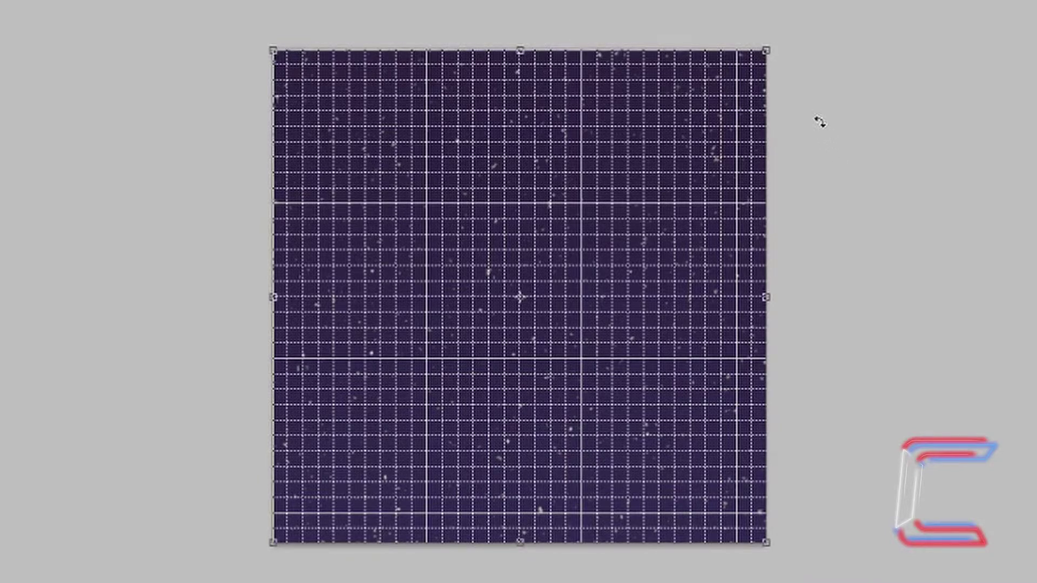
pyautogui.click(433, 31)
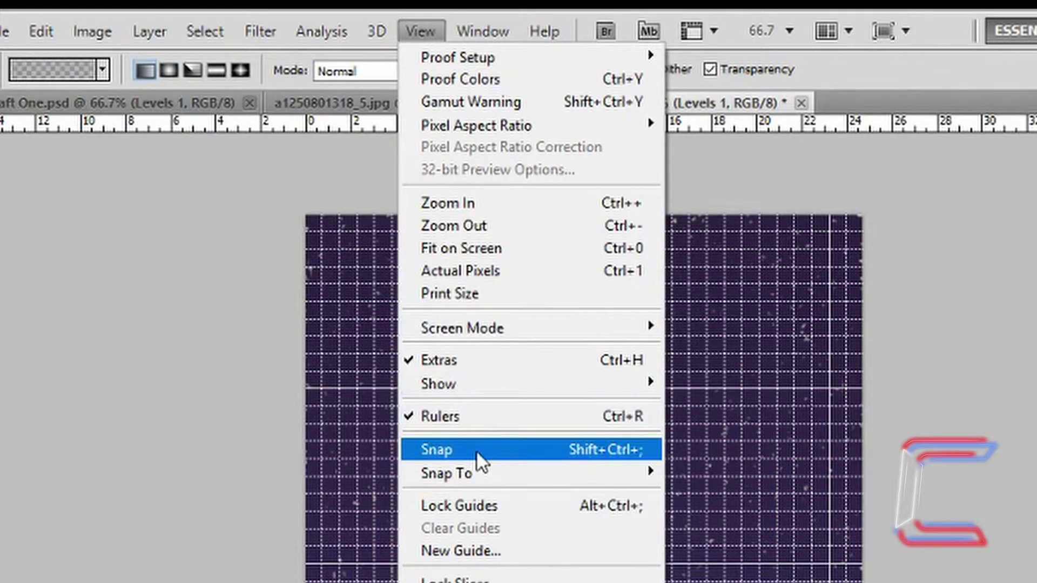
pyautogui.click(478, 452)
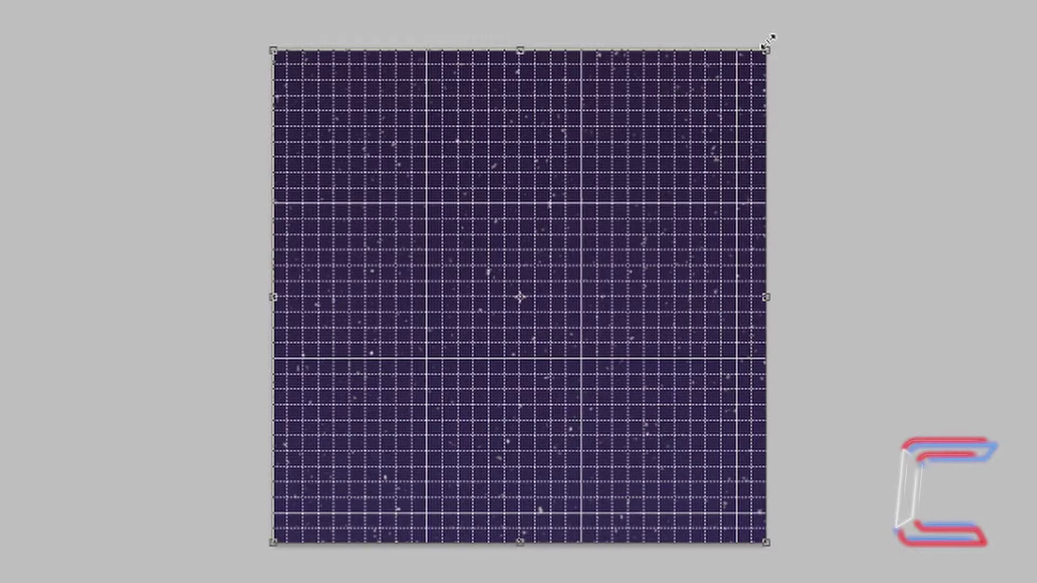
pyautogui.moveTo(767, 41); pyautogui.dragTo(518, 282)
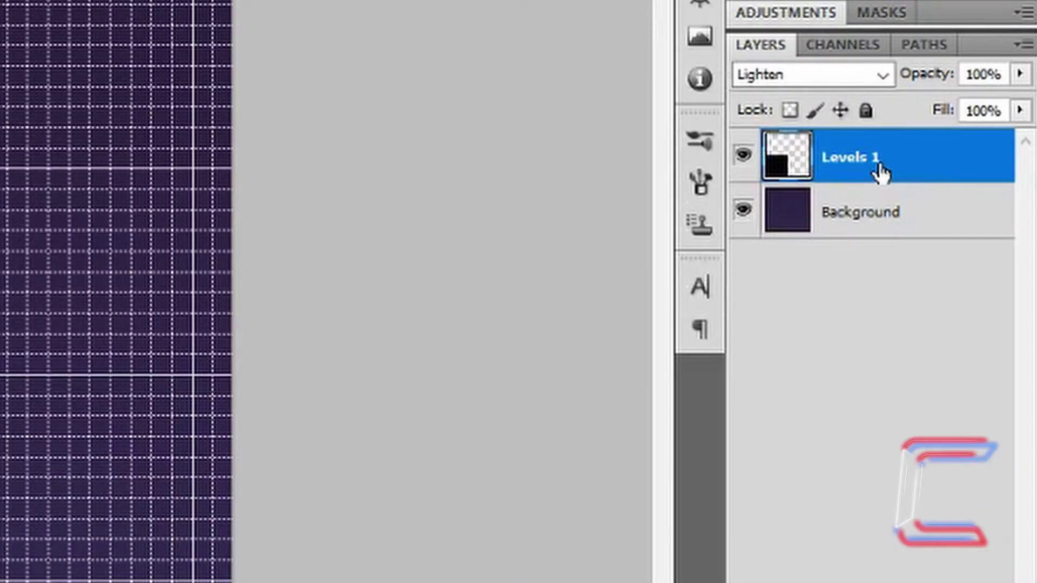
# Place a duplicate of the Levels 1 layer in the canvas's upper-left quarter and flip it horizontally.
pyautogui.rightClick(852, 179)
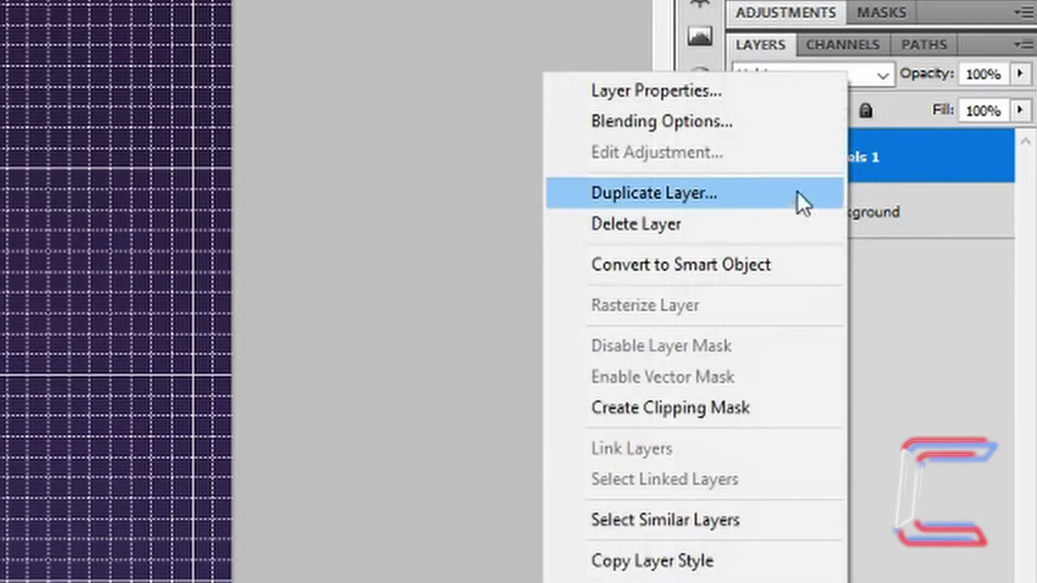
pyautogui.click(733, 197)
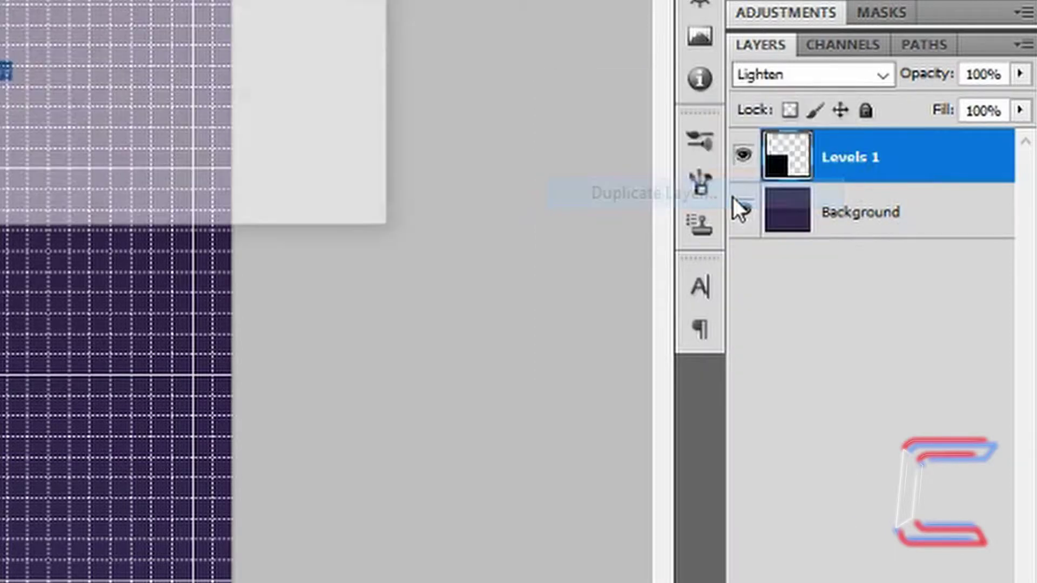
pyautogui.click(745, 122)
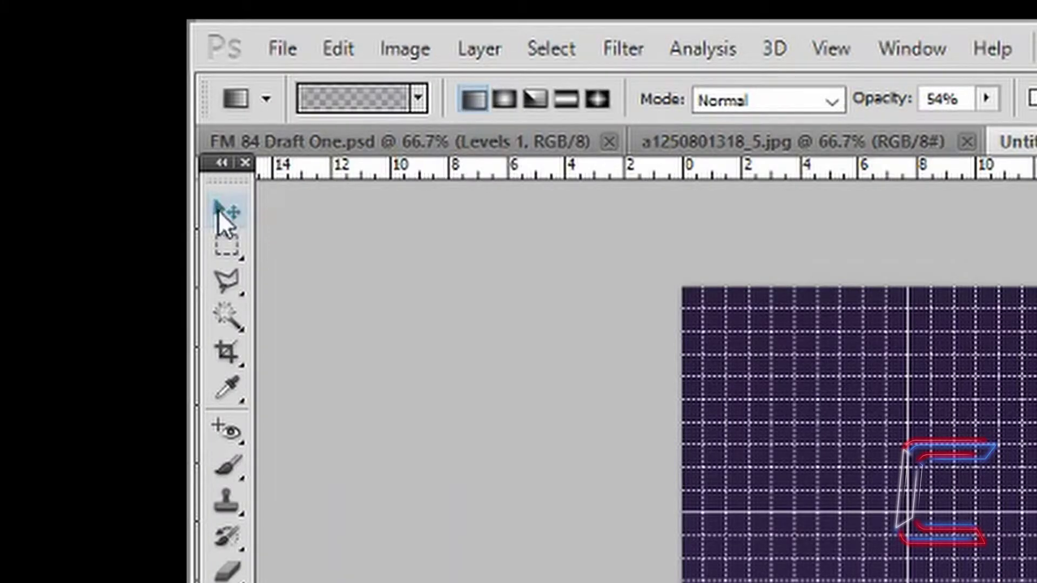
pyautogui.click(219, 211)
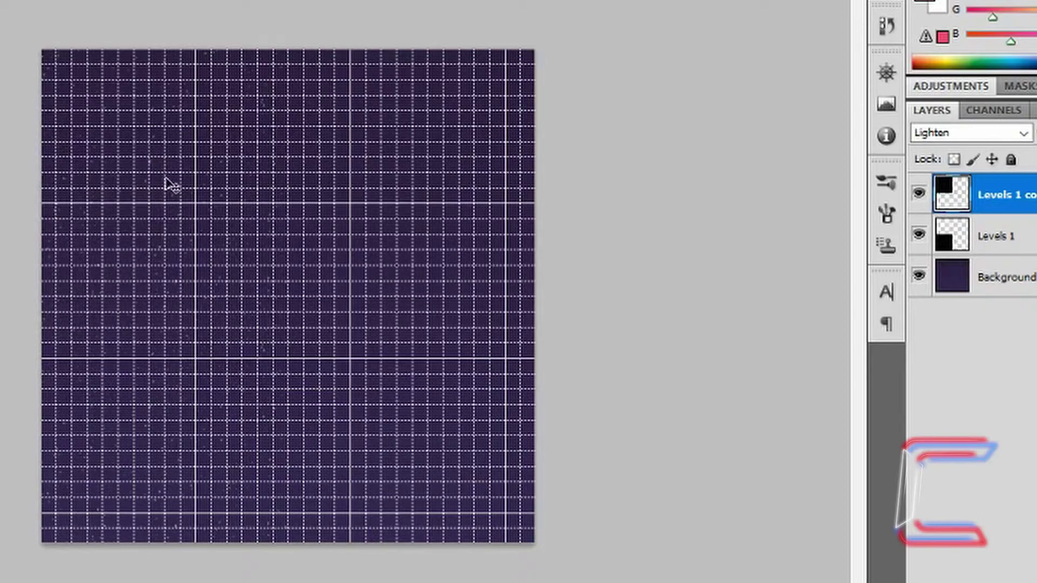
pyautogui.click(131, 9)
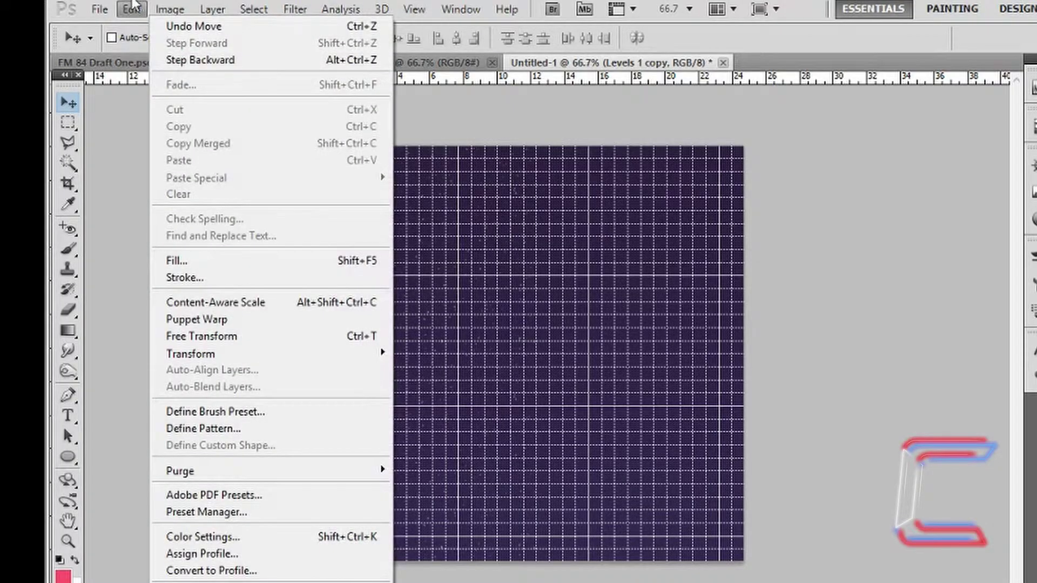
pyautogui.moveTo(241, 355)
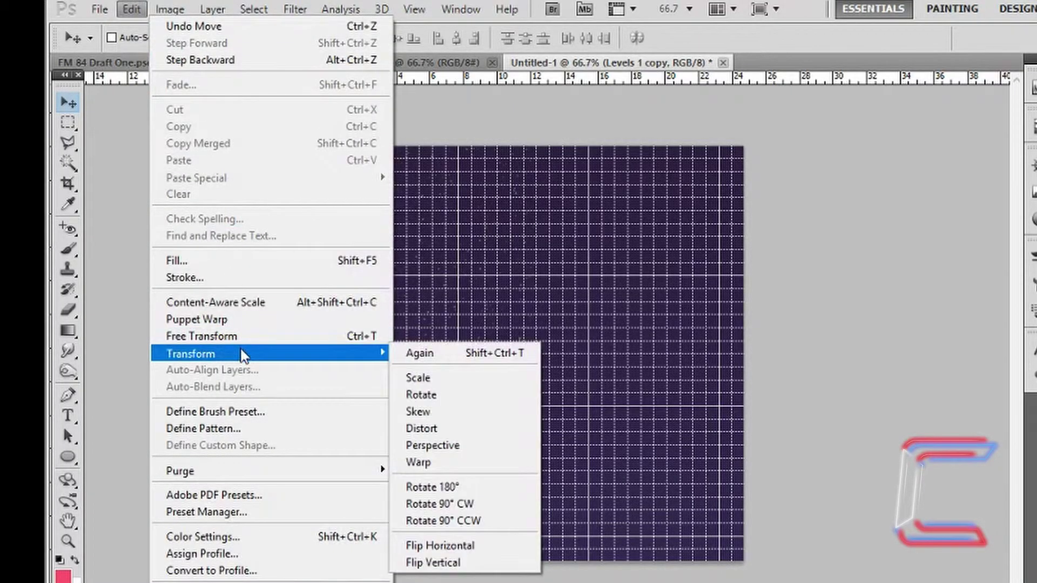
pyautogui.click(477, 548)
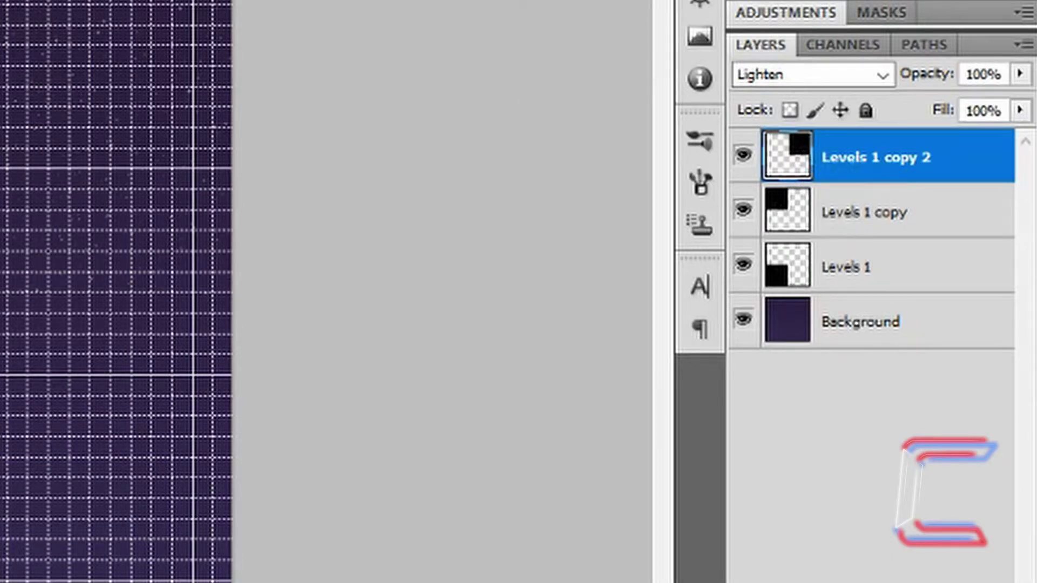
# Flip the second star copy, in the canvas's upper-right quarter, vertically.
pyautogui.click(48, 15)
pyautogui.moveTo(162, 356)
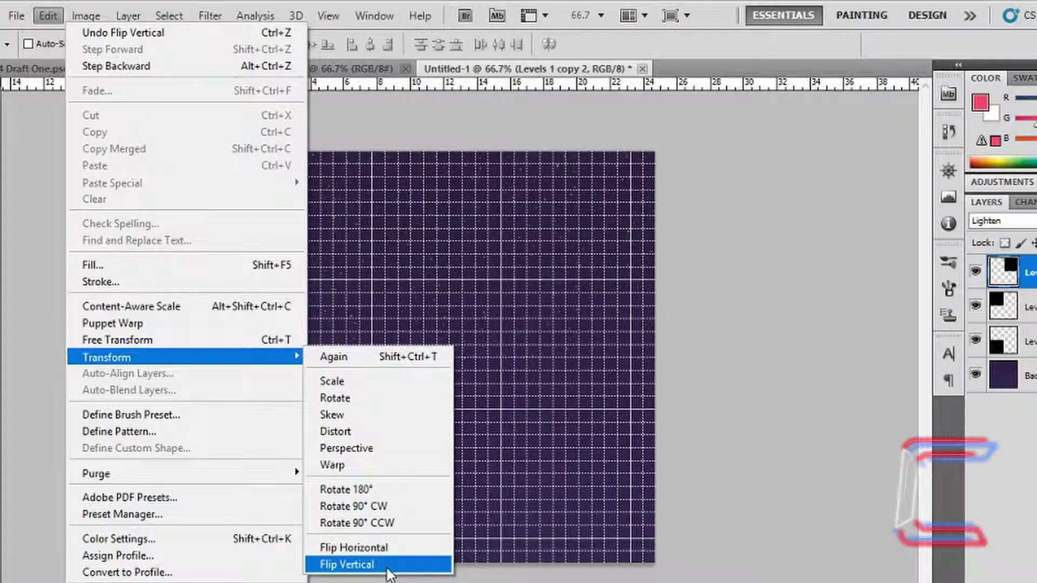
pyautogui.press('Escape')
# Place a duplicate of the Levels 1 copy 2 layer in the canvas's lower-right quarter and flip it horizontally.
pyautogui.rightClick(1033, 272)
pyautogui.click(966, 294)
pyautogui.click(472, 145)
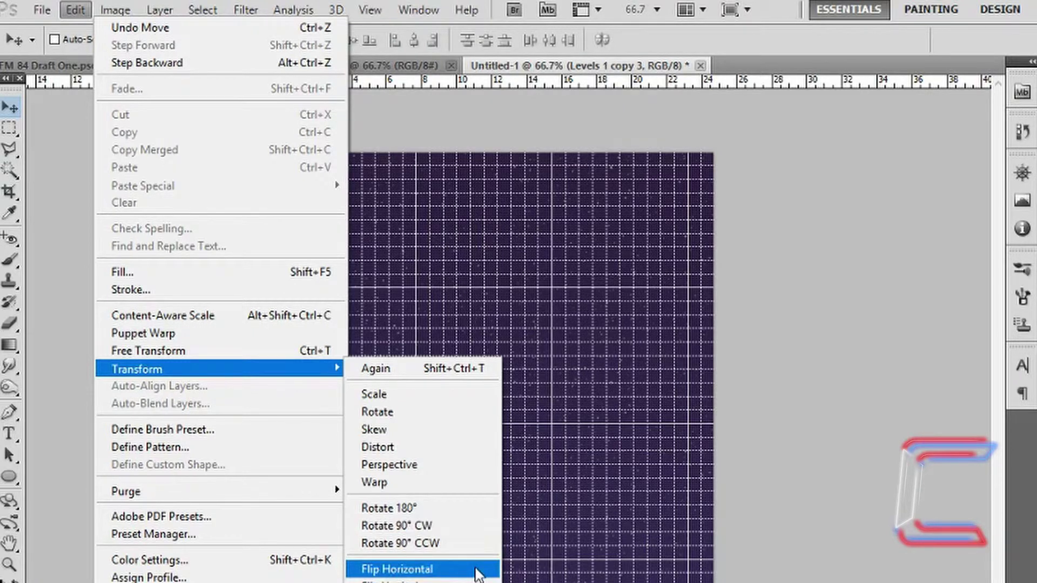
pyautogui.click(478, 573)
# Hide the grid to view the combined star field.
pyautogui.click(370, 10)
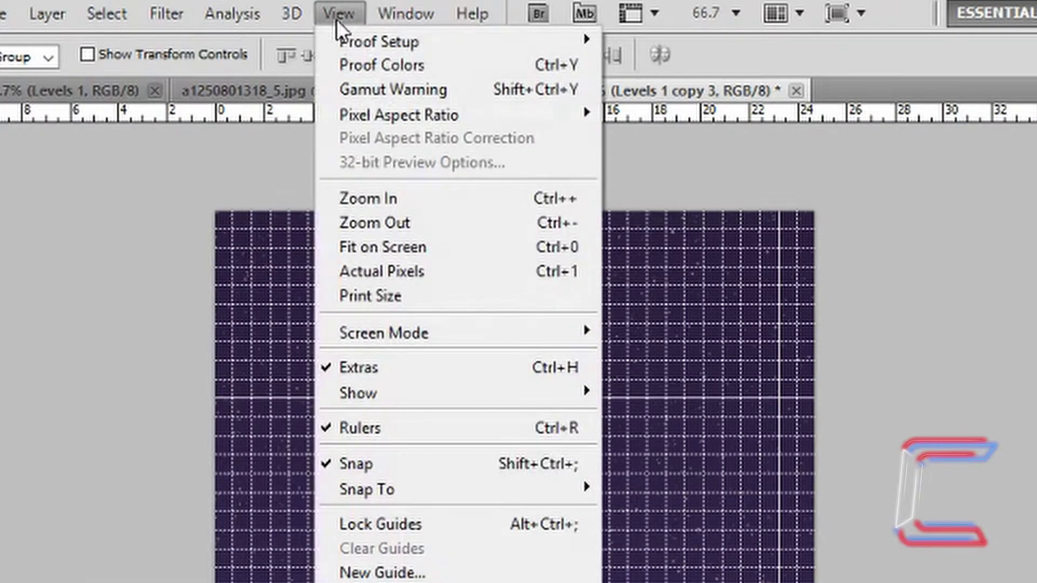
pyautogui.moveTo(445, 400)
pyautogui.click(673, 465)
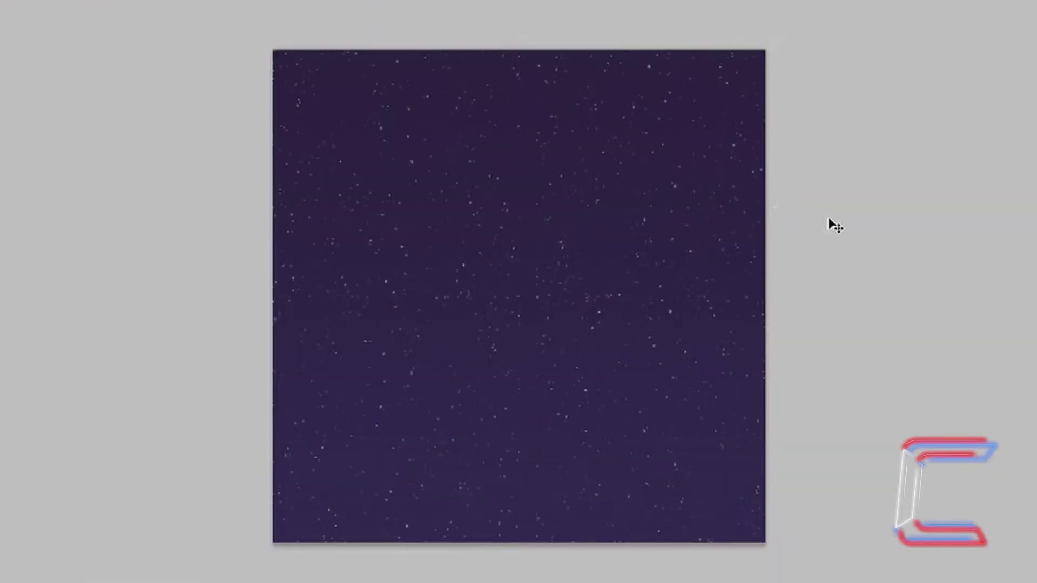
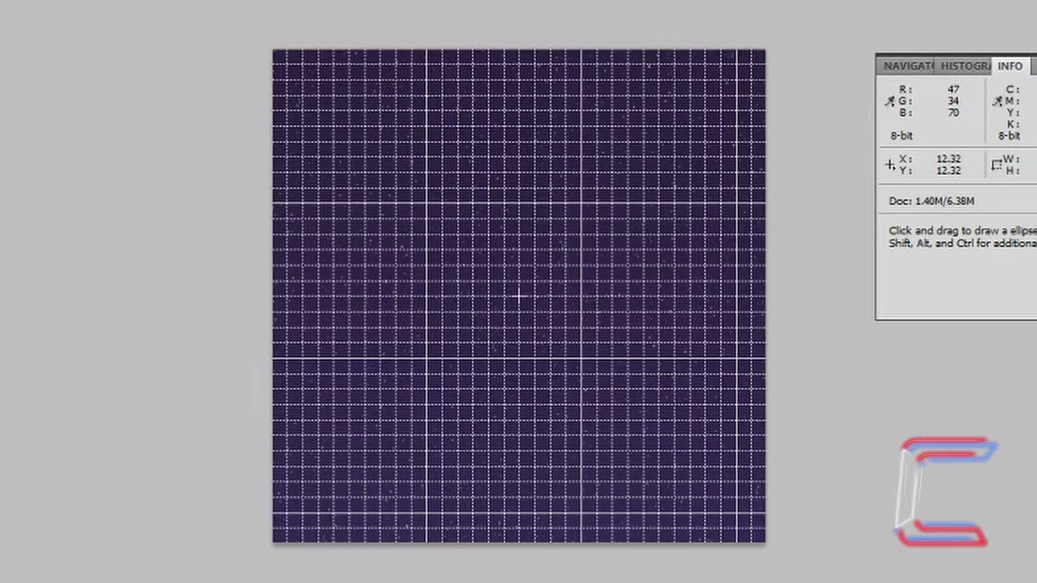
# Draw a white circle 18.63 cm wide and high outward from the canvas centre, and rasterize its Sun layer.
pyautogui.press('shift')
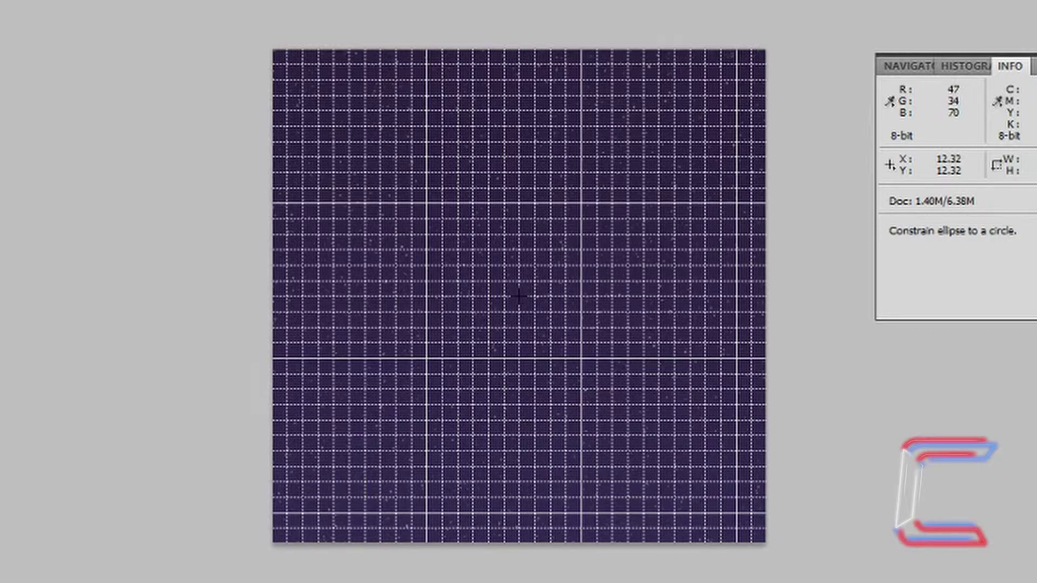
pyautogui.moveTo(520, 296); pyautogui.dragTo(713, 518)
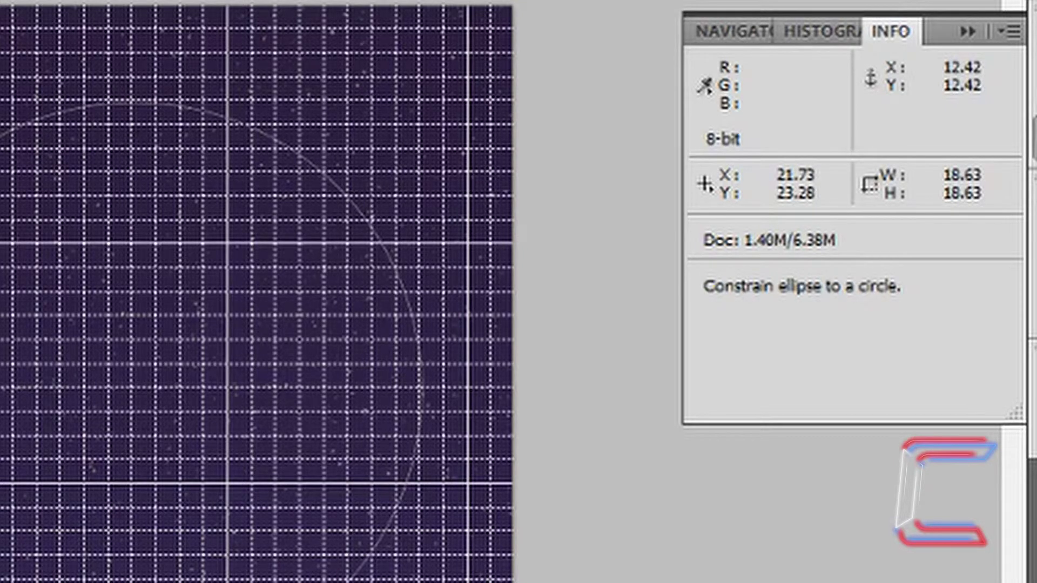
pyautogui.moveTo(420, 582); pyautogui.dragTo(419, 582)
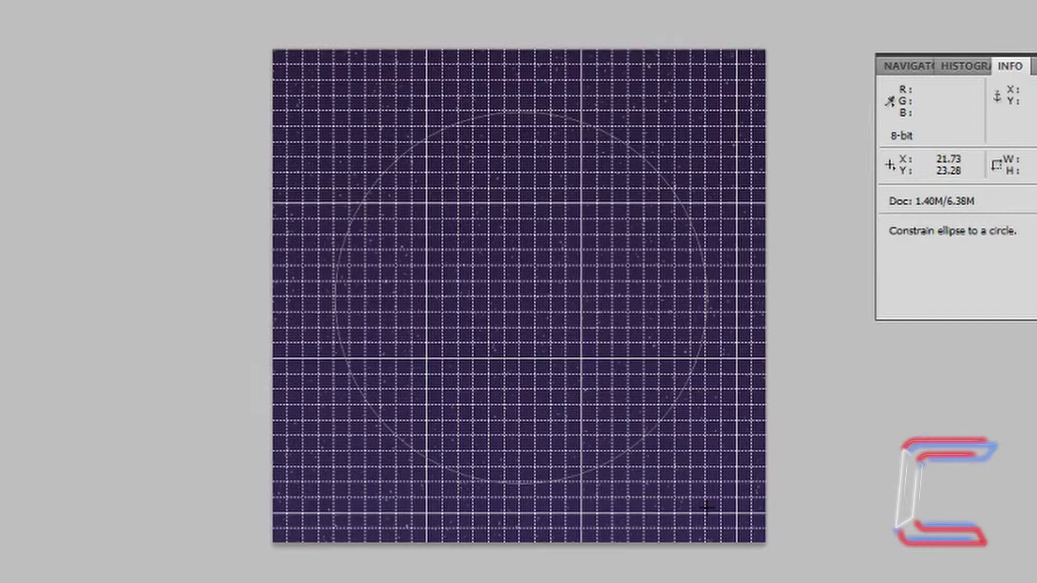
pyautogui.moveTo(707, 507); pyautogui.dragTo(707, 508)
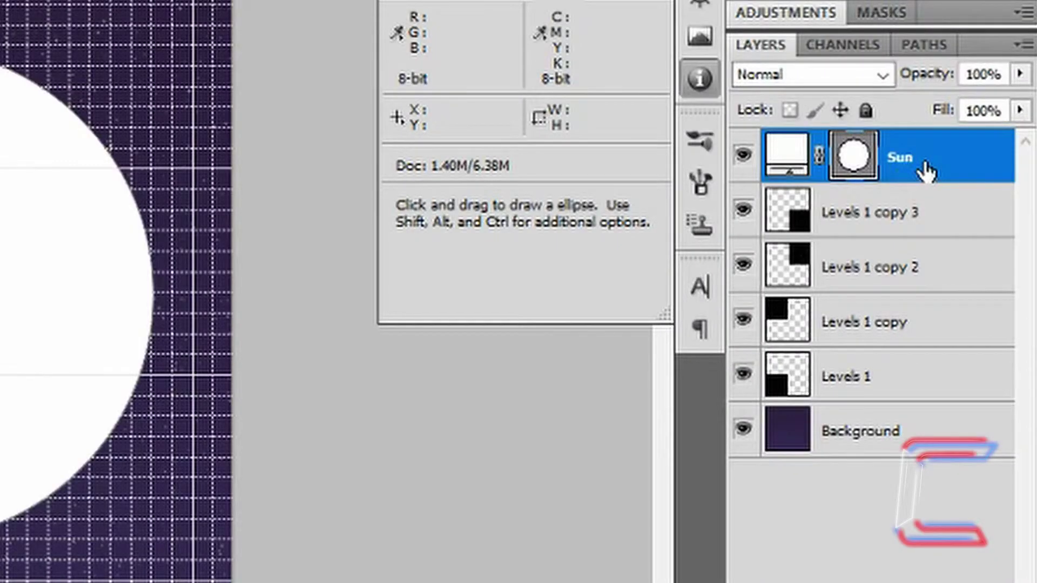
pyautogui.rightClick(924, 163)
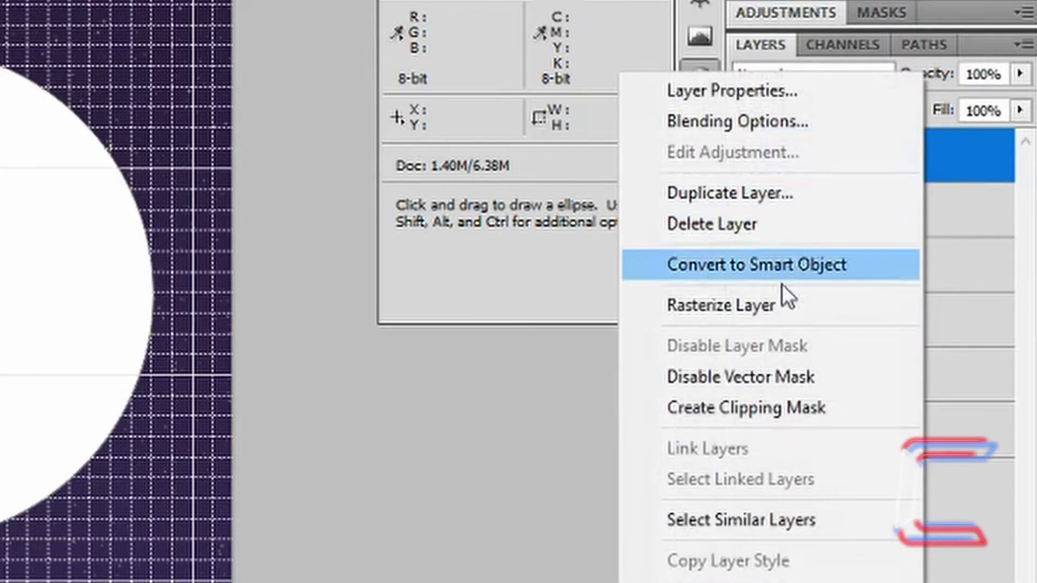
pyautogui.click(764, 306)
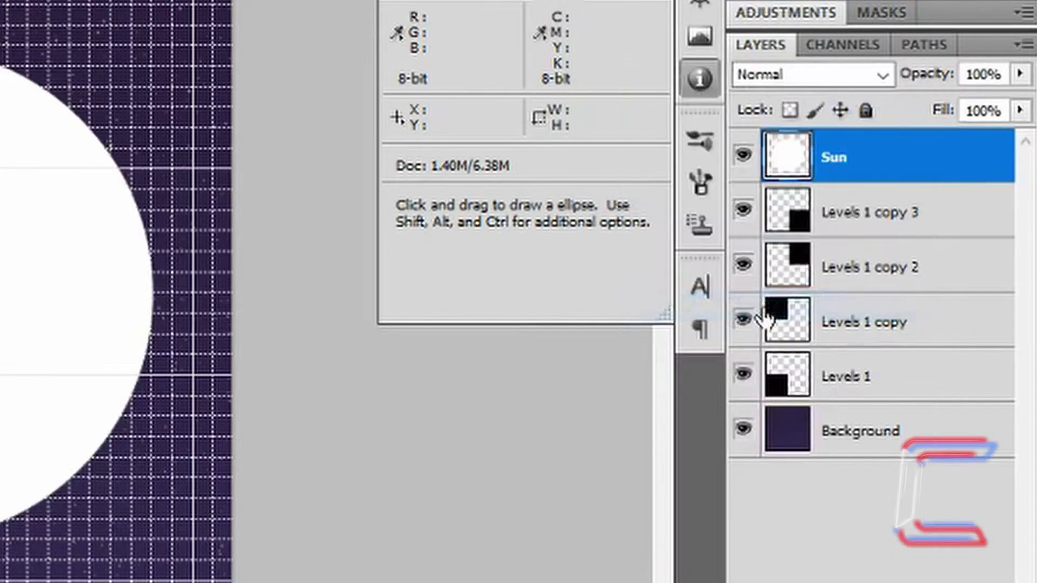
# Merge Levels 1 and its three copies into a single layer.
pyautogui.click(872, 334)
pyautogui.click(858, 249)
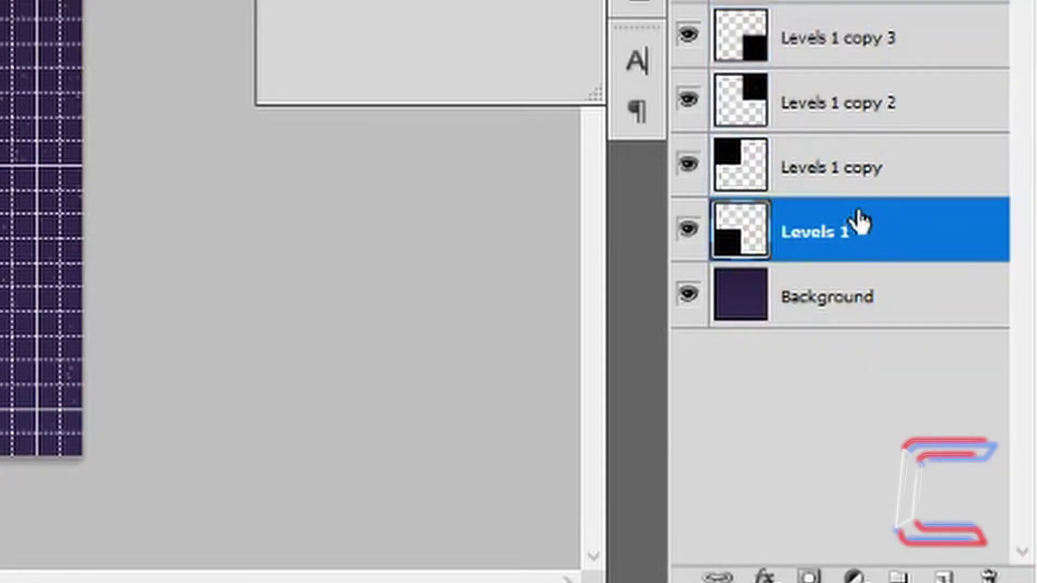
pyautogui.keyDown('shift'); pyautogui.click(844, 167); pyautogui.keyUp('shift')
pyautogui.keyDown('shift'); pyautogui.click(833, 105); pyautogui.keyUp('shift')
pyautogui.keyDown('shift'); pyautogui.click(828, 46); pyautogui.keyUp('shift')
pyautogui.rightClick(828, 44)
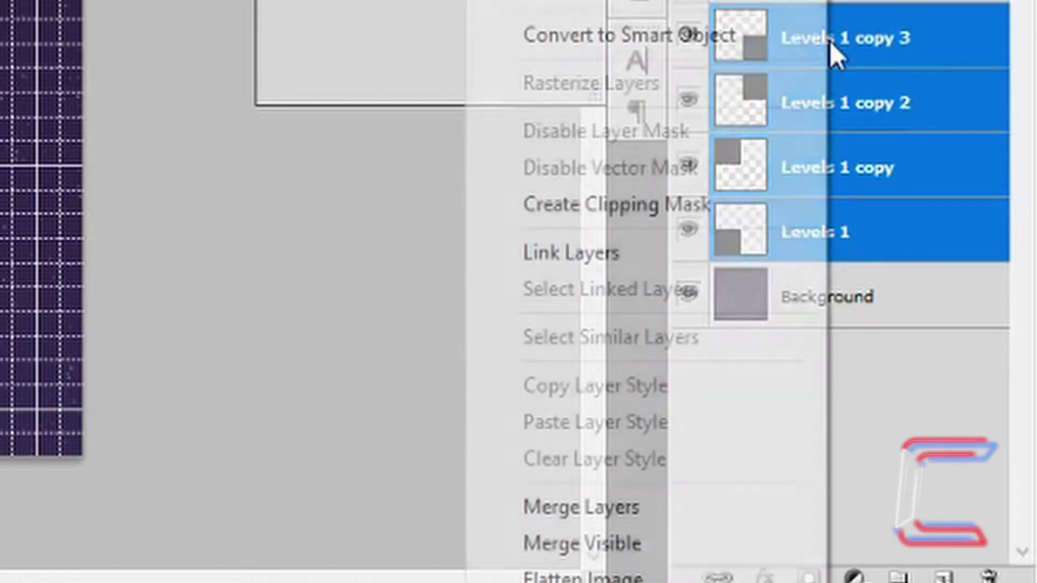
pyautogui.click(607, 510)
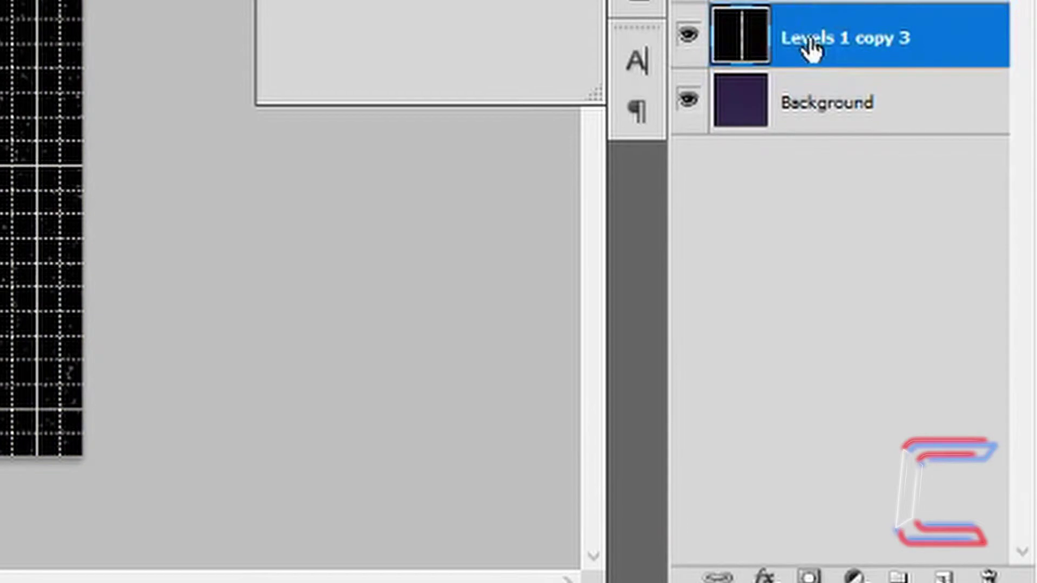
# Rename the merged star layer as stars and set its blend mode to Lighten.
pyautogui.doubleClick(807, 43)
pyautogui.write('stars')
pyautogui.press('Return')
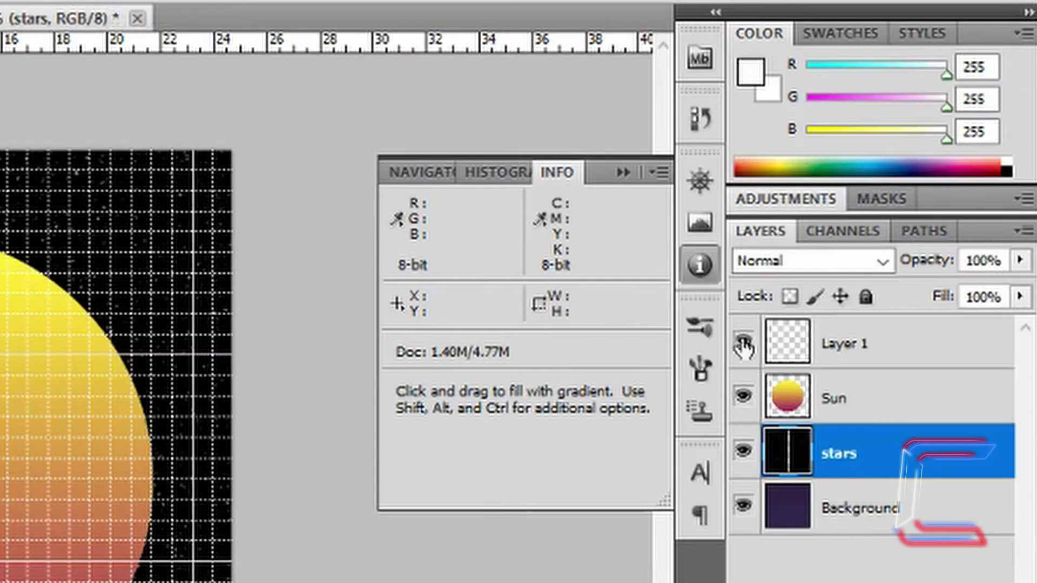
pyautogui.click(881, 262)
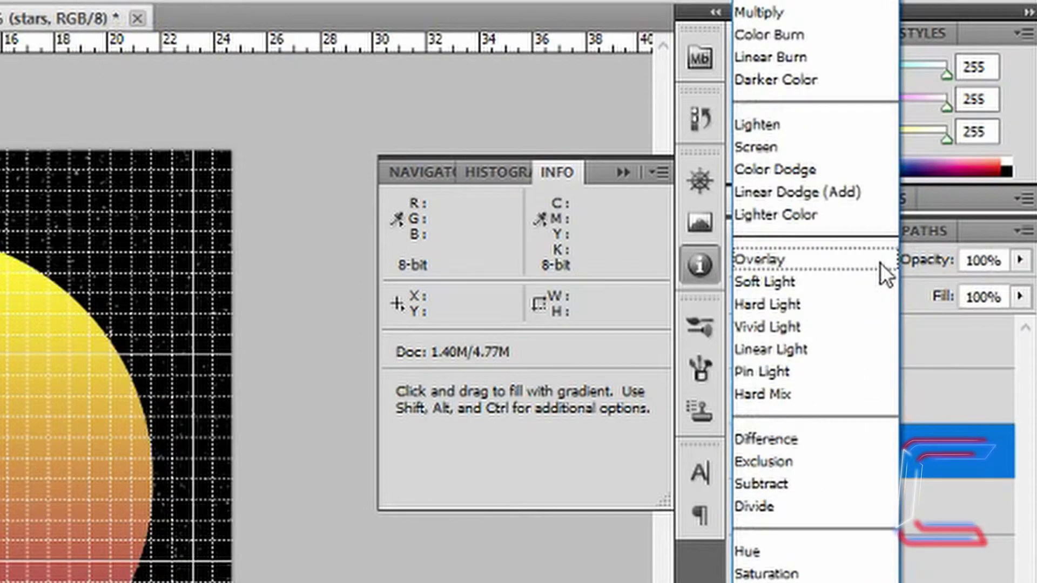
pyautogui.click(803, 123)
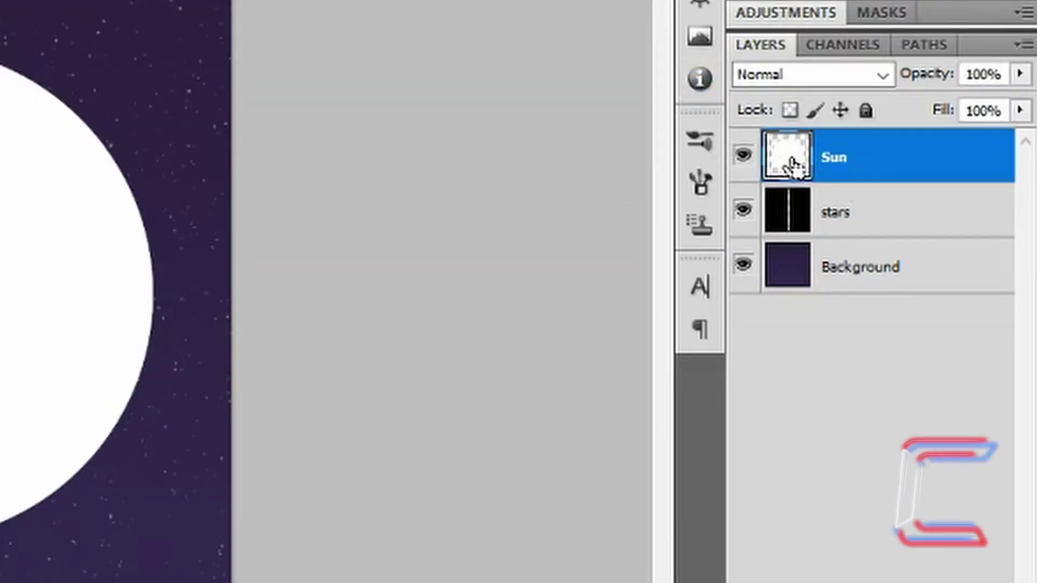
# Load the white Sun circle's outline as a selection and add a new layer above it.
pyautogui.keyDown('ctrl'); pyautogui.click(788, 158); pyautogui.keyUp('ctrl')
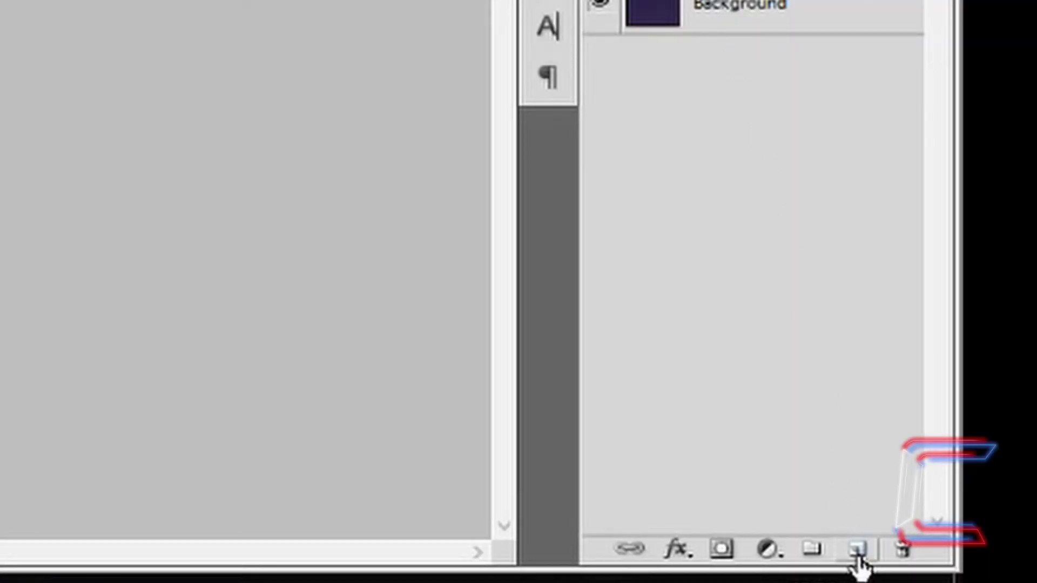
pyautogui.click(857, 552)
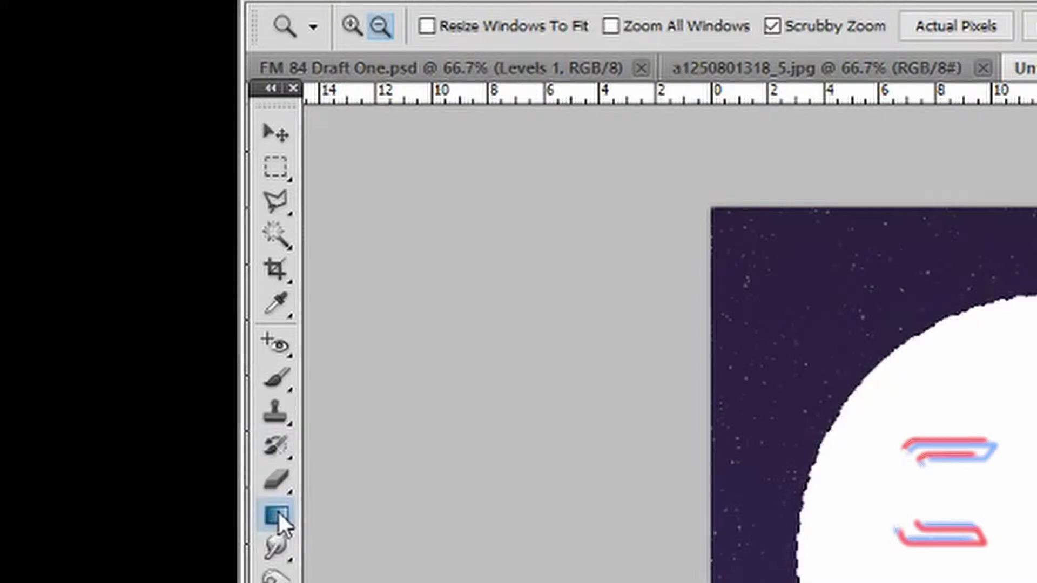
# Set up the Gradient tool with a solid gradient from yellow fffe3a at 0% to magenta 9b1a5a at 100%.
pyautogui.click(278, 512)
pyautogui.click(407, 511)
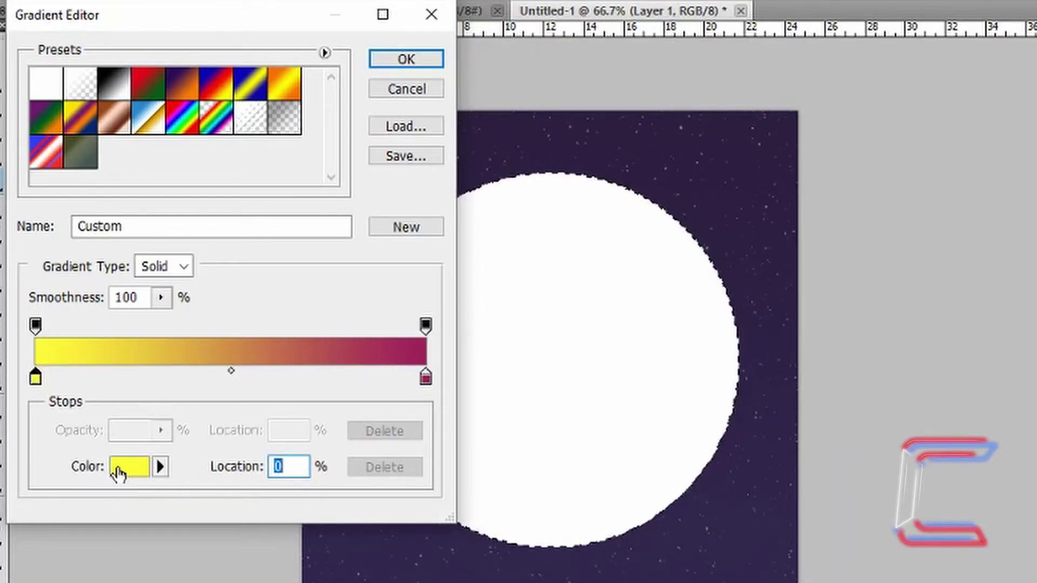
pyautogui.click(118, 468)
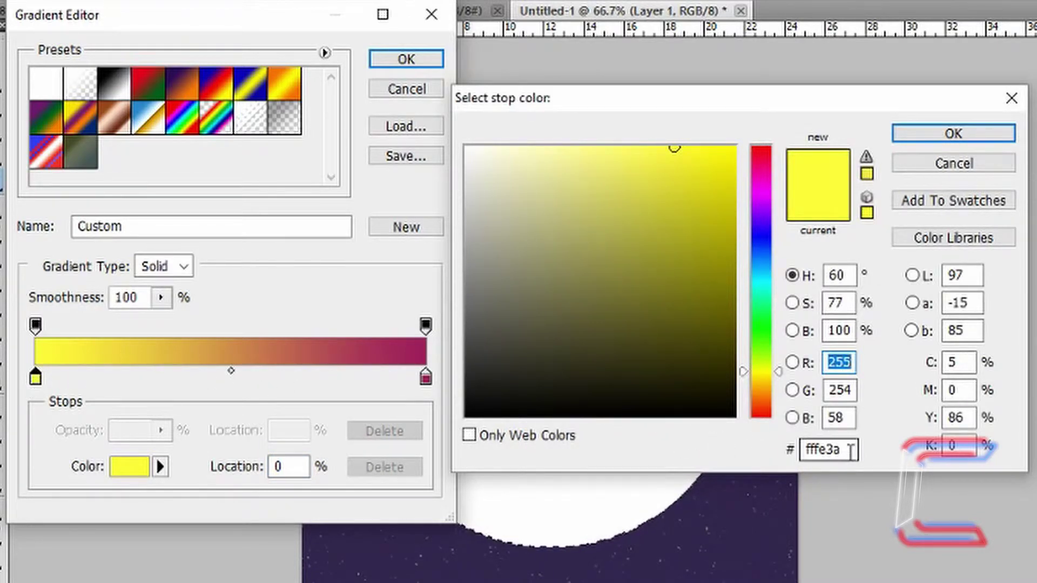
pyautogui.click(943, 166)
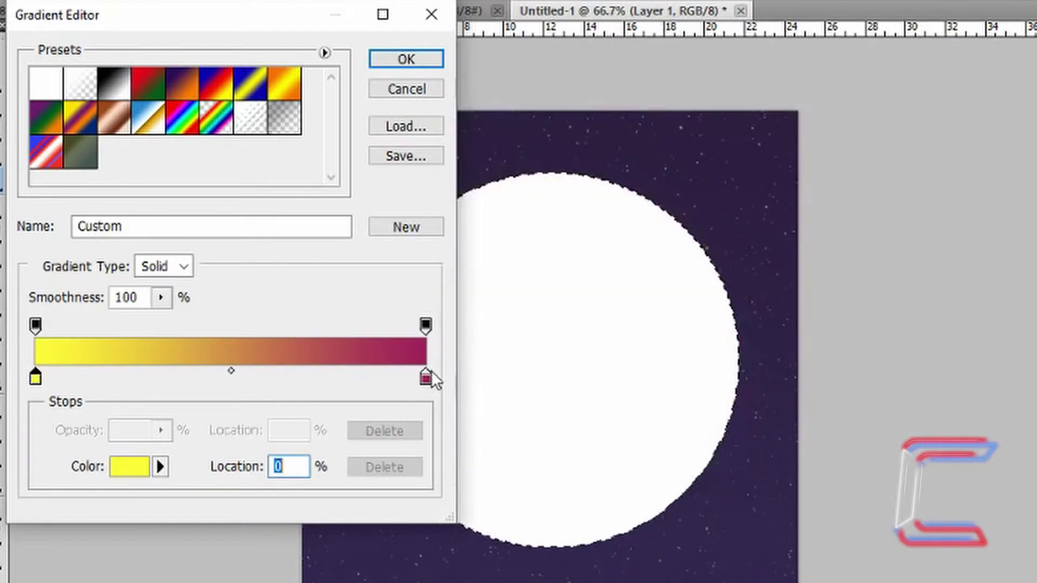
pyautogui.doubleClick(426, 378)
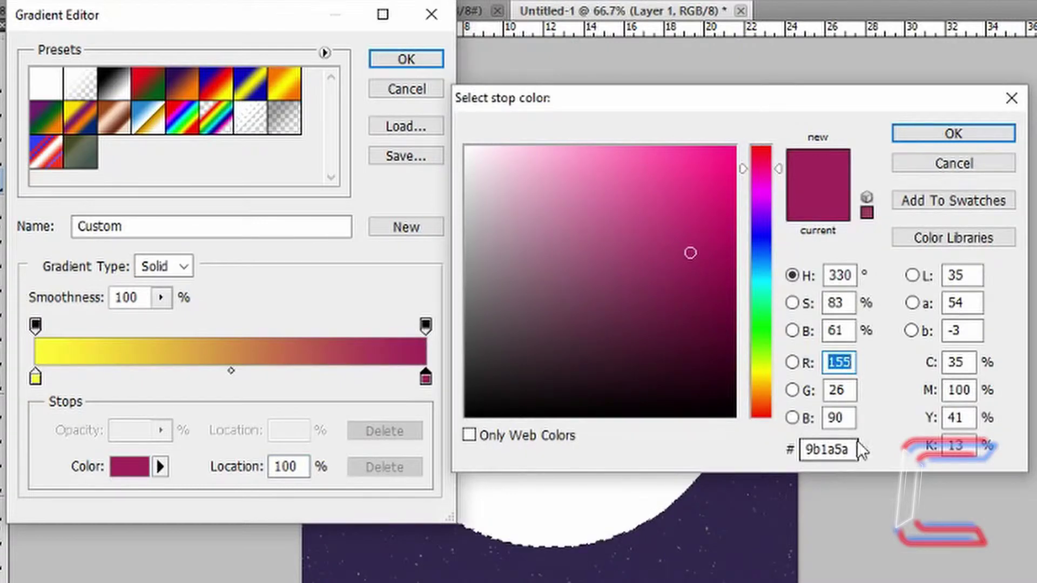
pyautogui.click(952, 167)
pyautogui.click(416, 62)
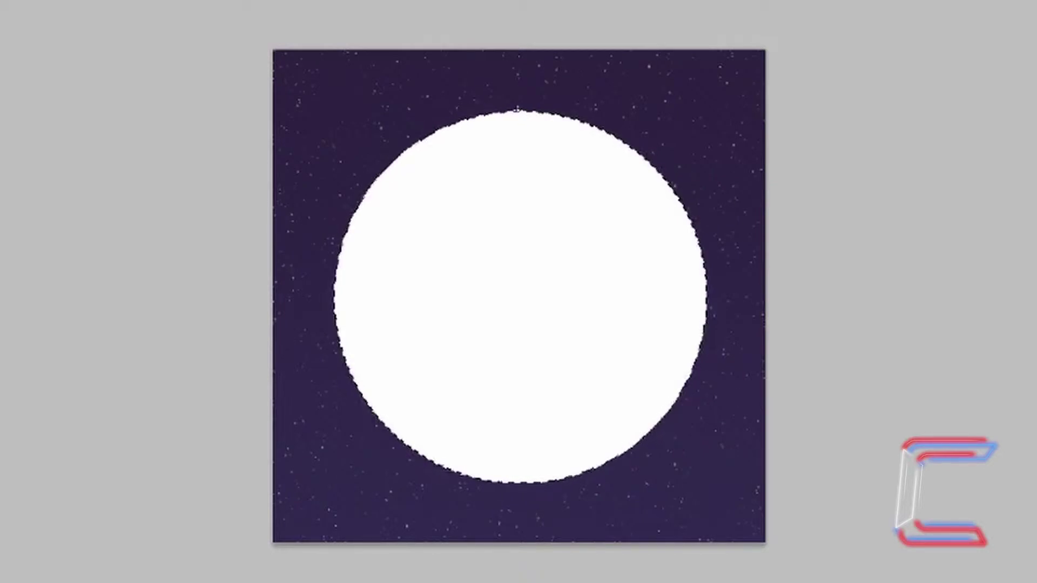
# Fill the circular selection with a vertical gradient from its top to its bottom edge, and delete the white Sun layer.
pyautogui.moveTo(521, 117); pyautogui.dragTo(521, 478)
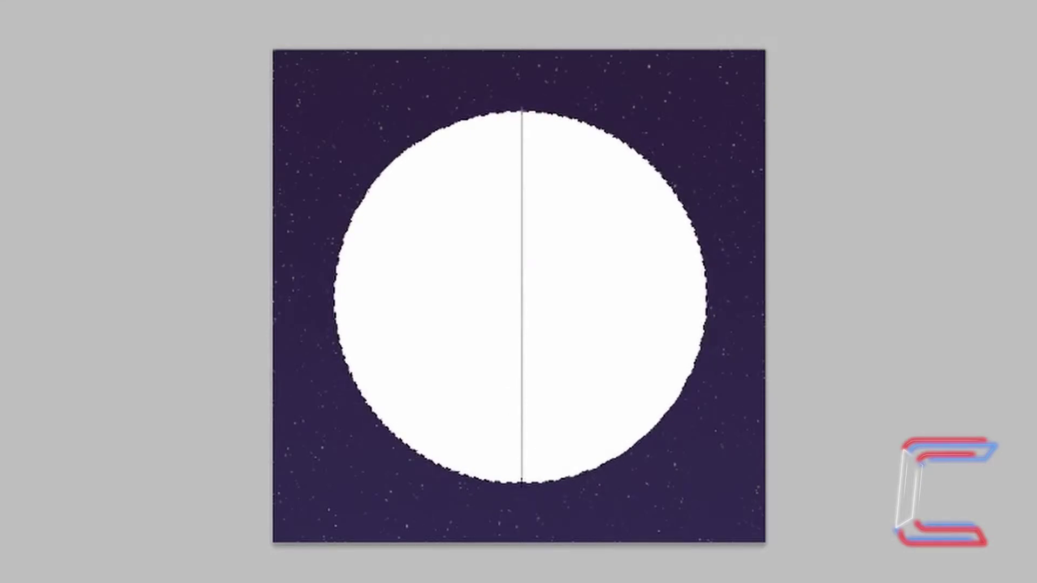
pyautogui.moveTo(521, 478); pyautogui.dragTo(520, 479)
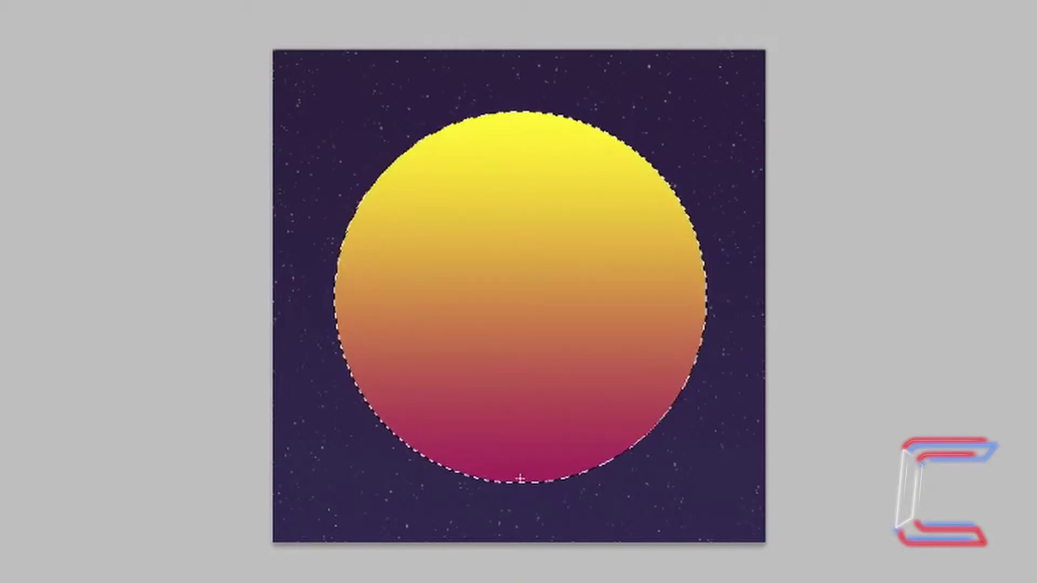
pyautogui.hotkey('ctrl', 'd')
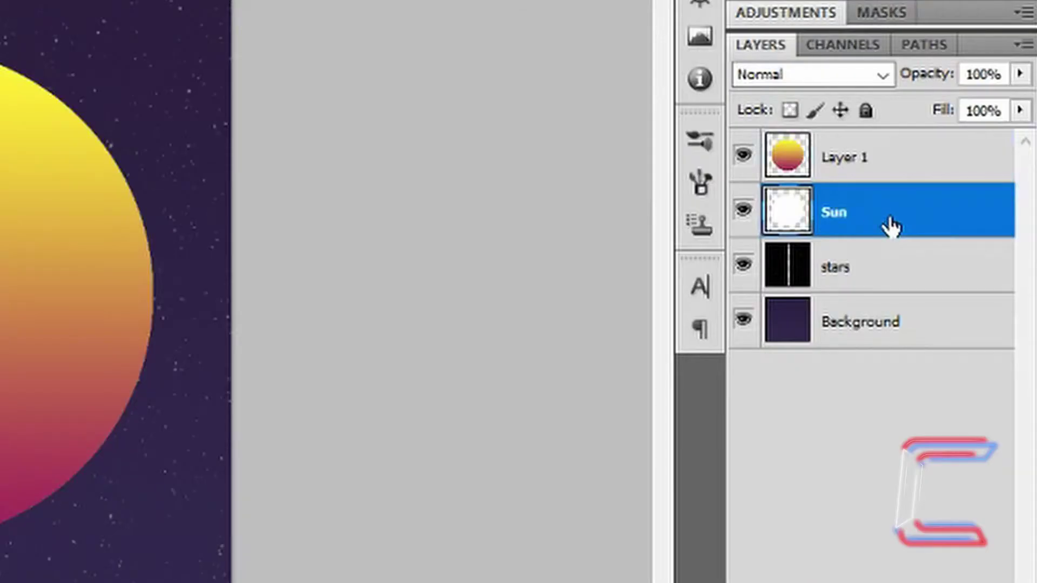
pyautogui.press('Delete')
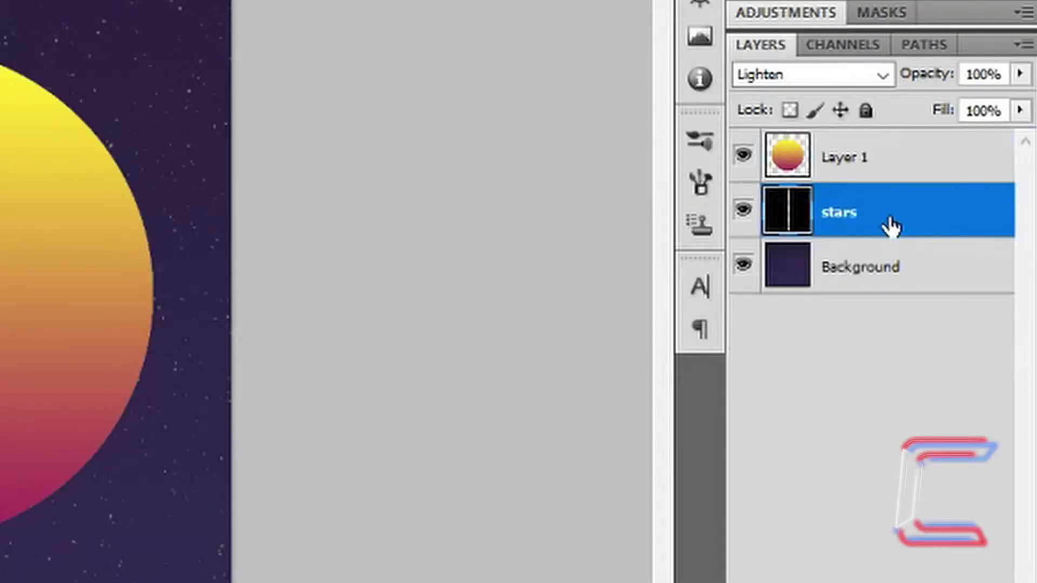
# Add a new layer above the gradient circle and fill it with black in Normal mode at 100% opacity.
pyautogui.click(851, 168)
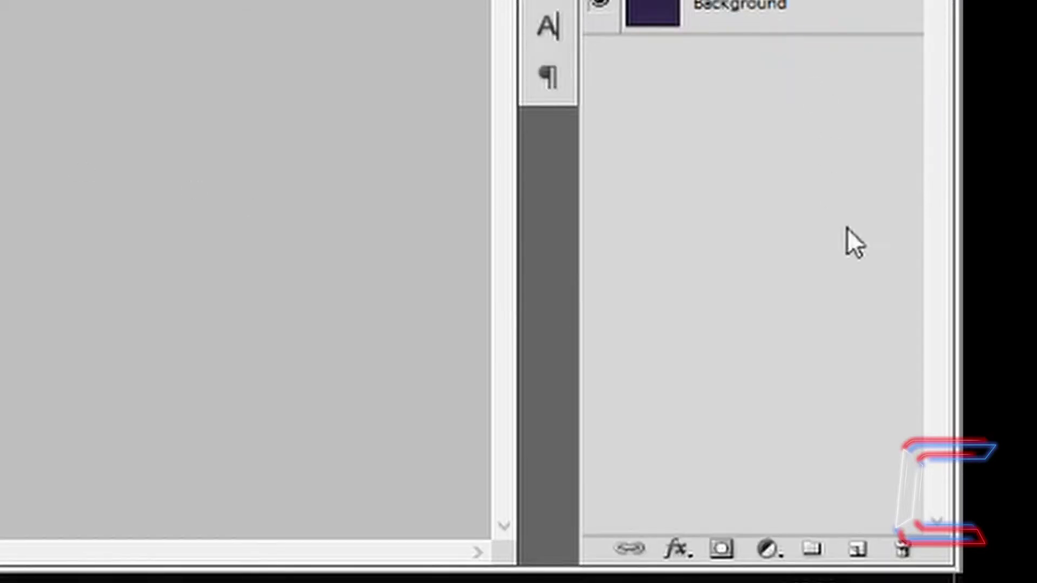
pyautogui.click(857, 549)
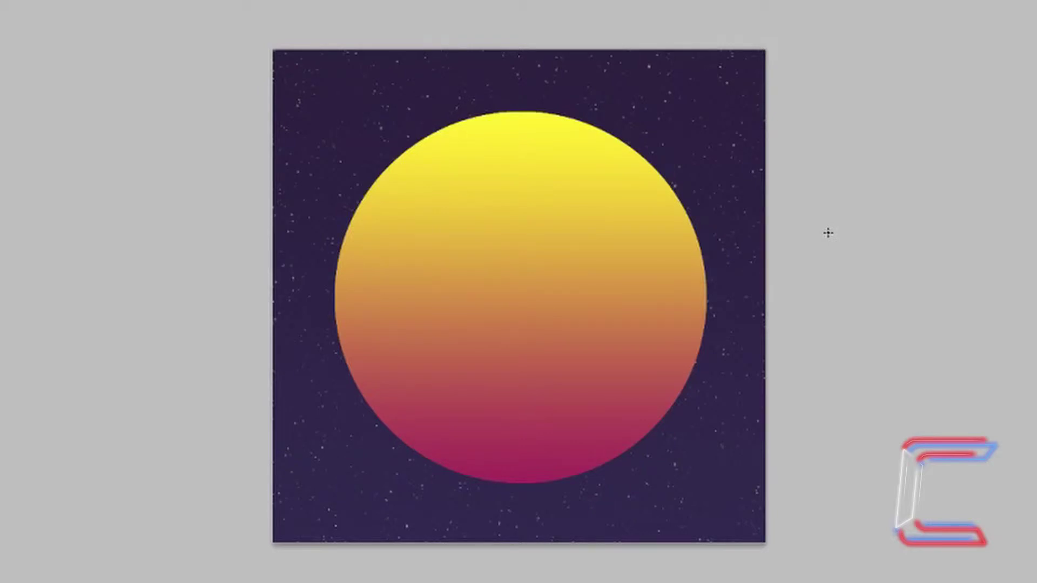
pyautogui.hotkey('shift', 'F5')
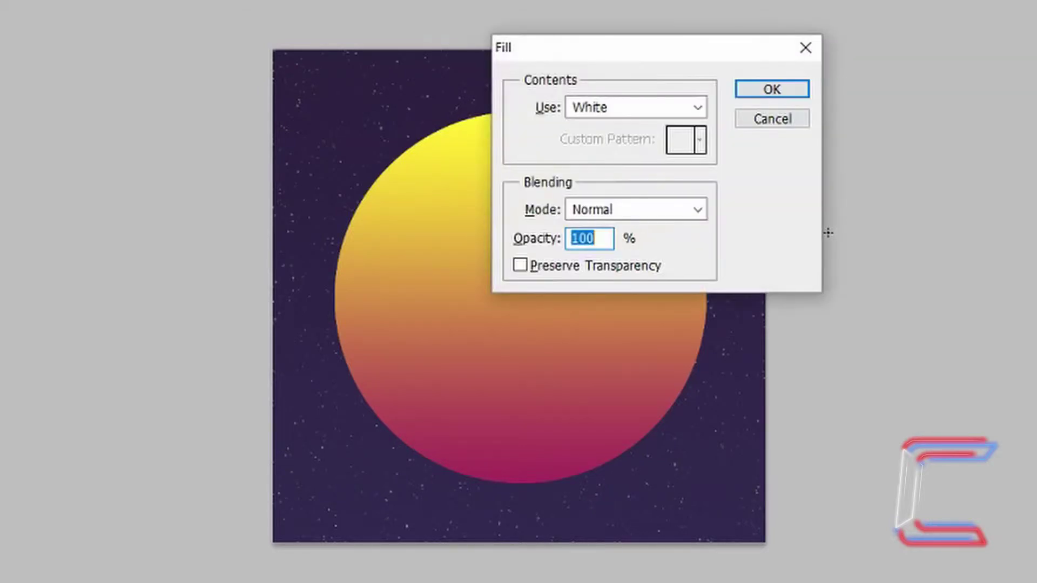
pyautogui.click(700, 104)
pyautogui.click(510, 158)
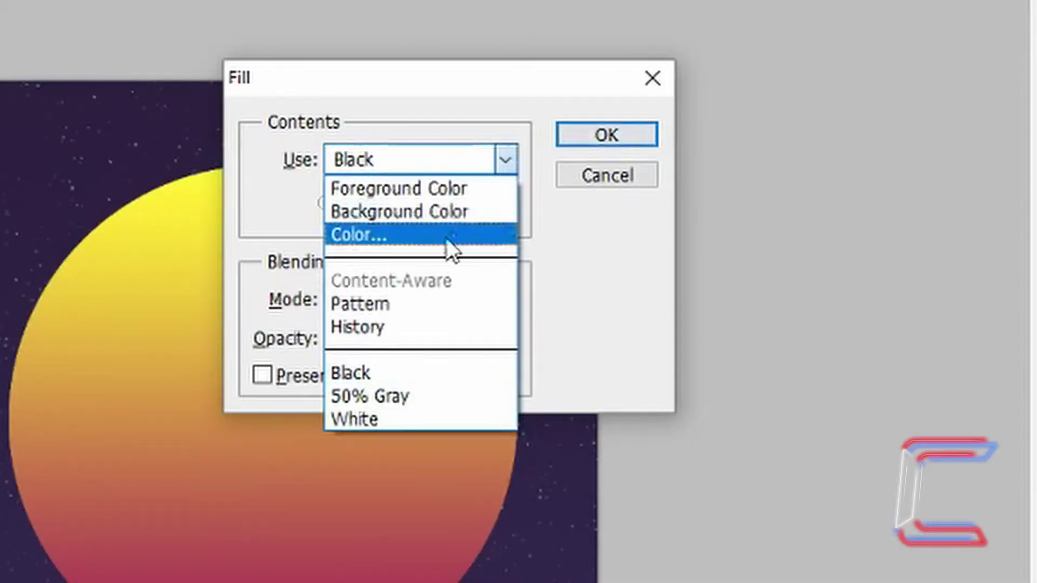
pyautogui.click(375, 376)
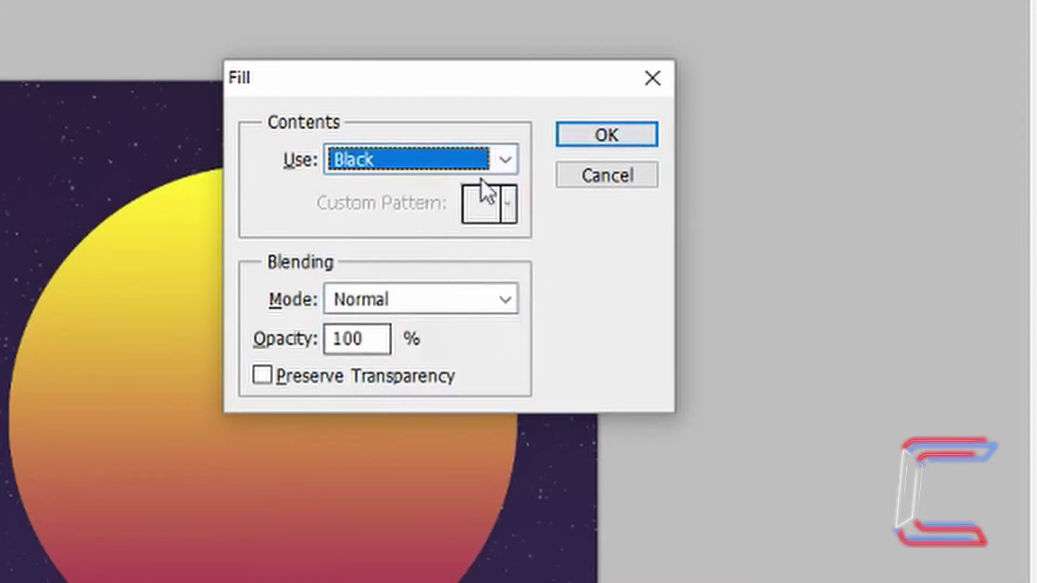
pyautogui.click(594, 138)
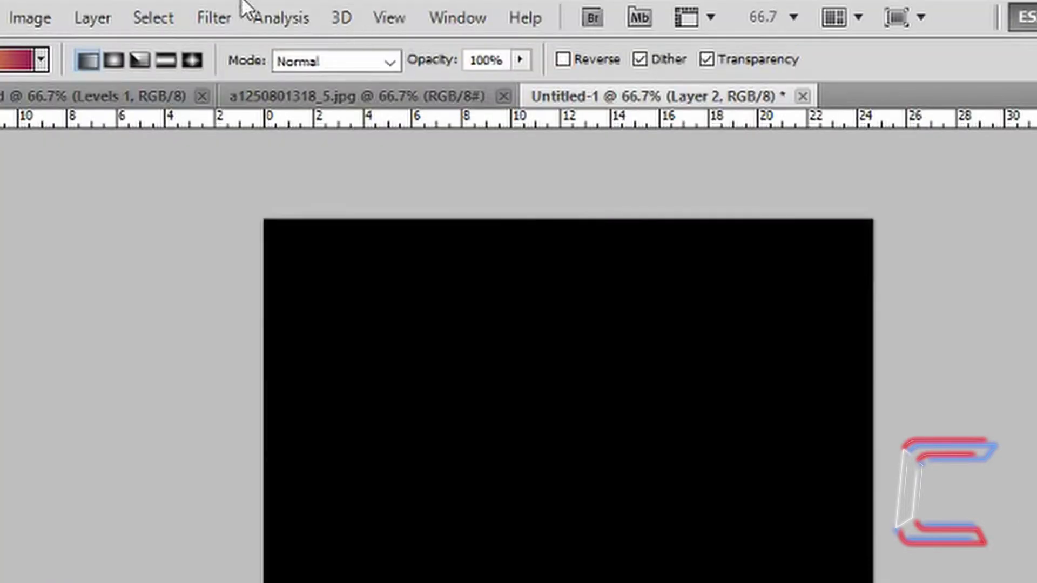
# Apply the Add Noise filter to the black layer with a 4% amount, Gaussian distribution and Monochromatic.
pyautogui.click(234, 19)
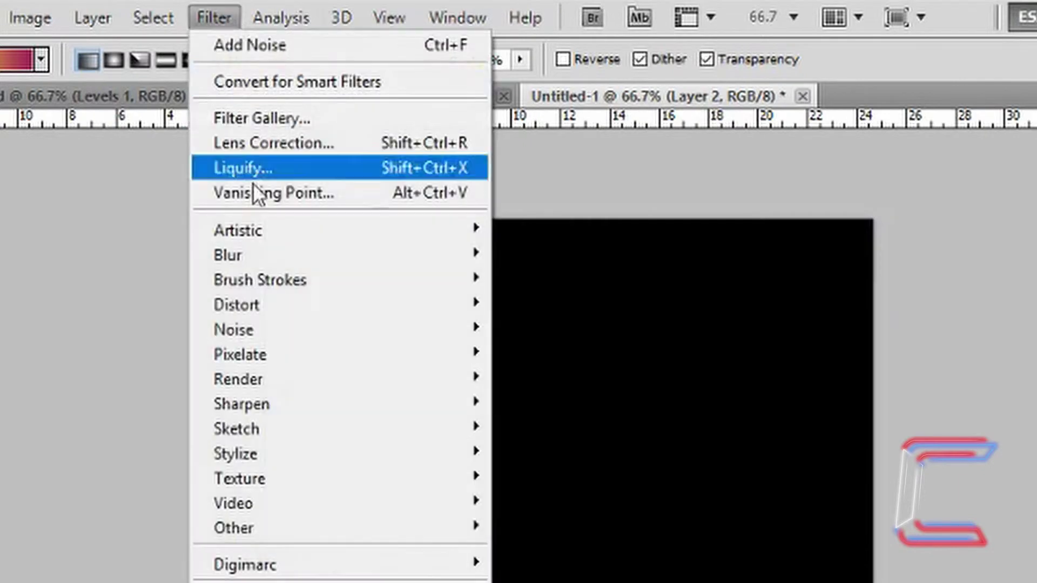
pyautogui.moveTo(277, 320)
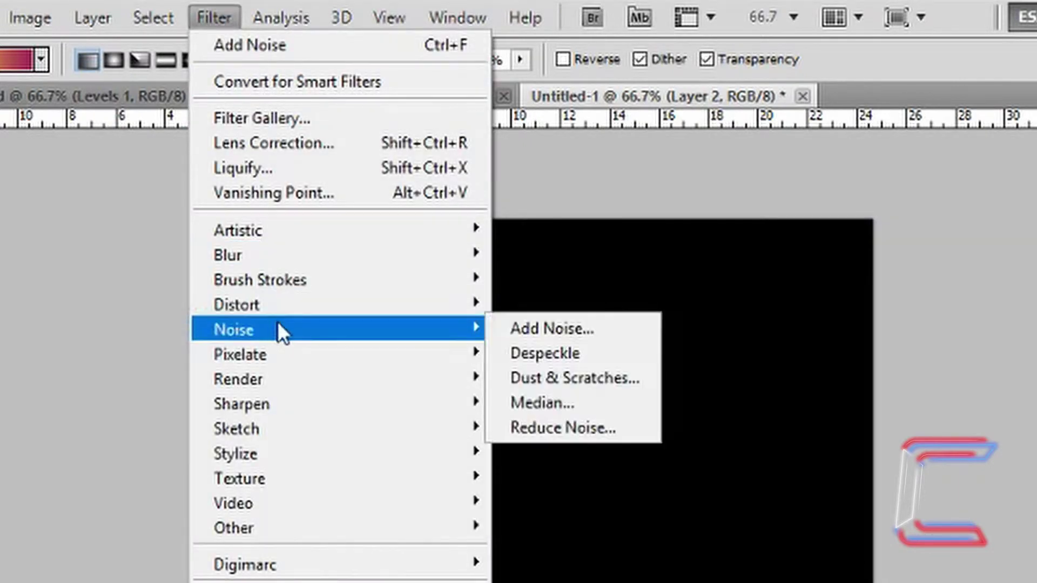
pyautogui.click(618, 333)
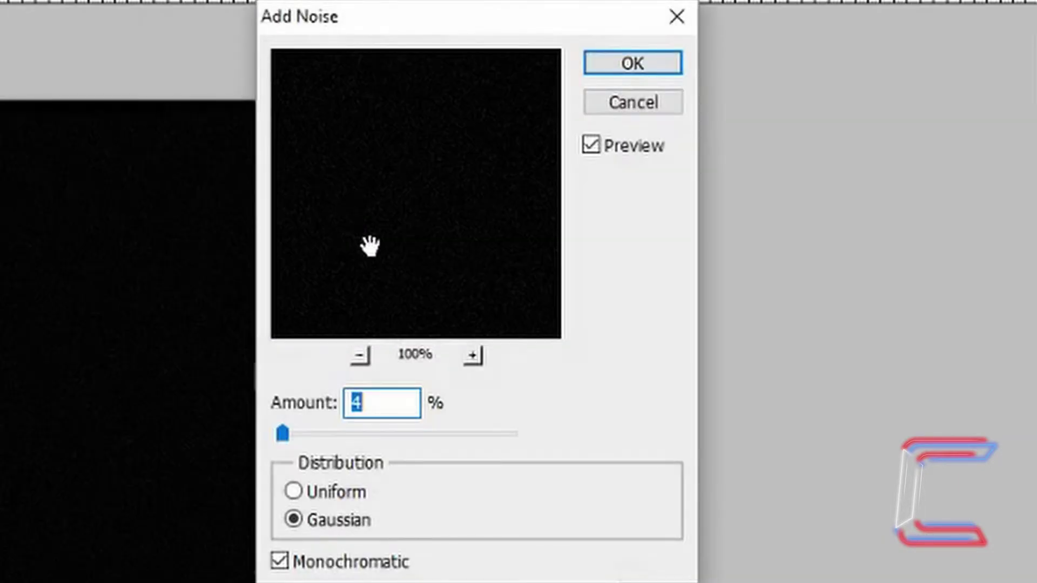
pyautogui.write('4')
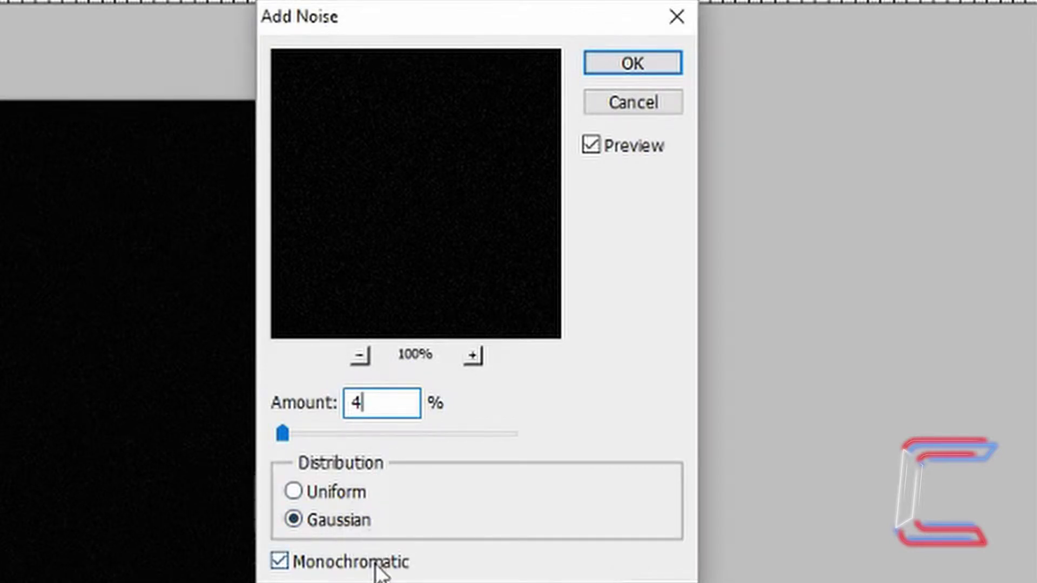
pyautogui.click(636, 66)
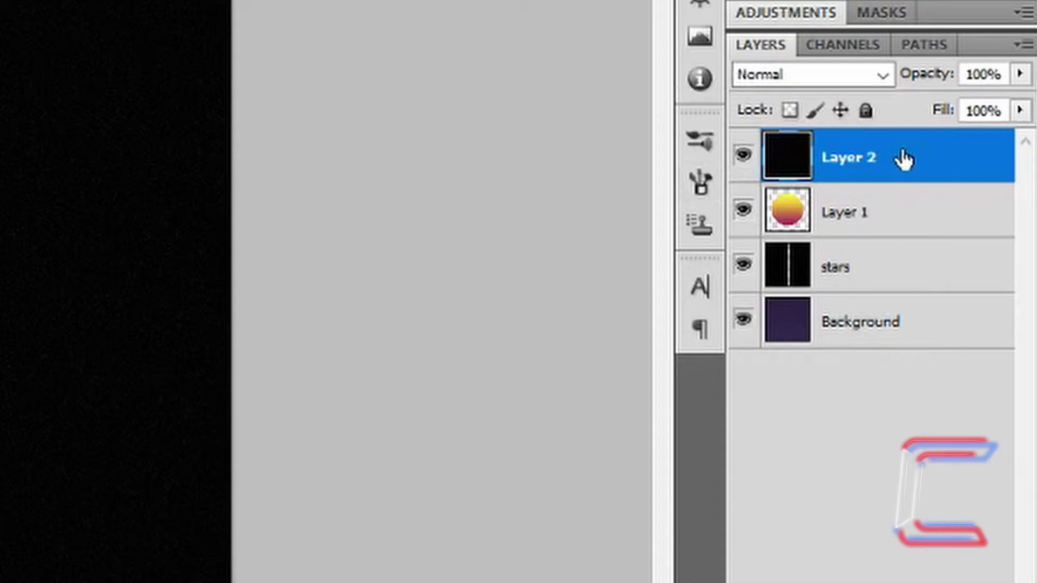
# Clip the black noise layer to the gradient circle with a clipping mask and set its blend mode to Color Dodge.
pyautogui.rightClick(904, 150)
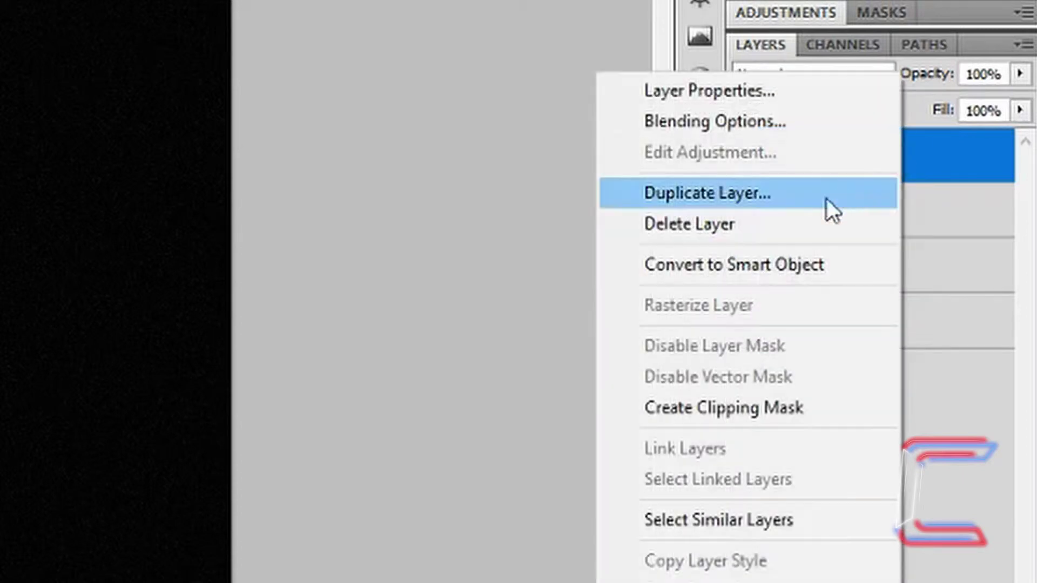
pyautogui.click(726, 416)
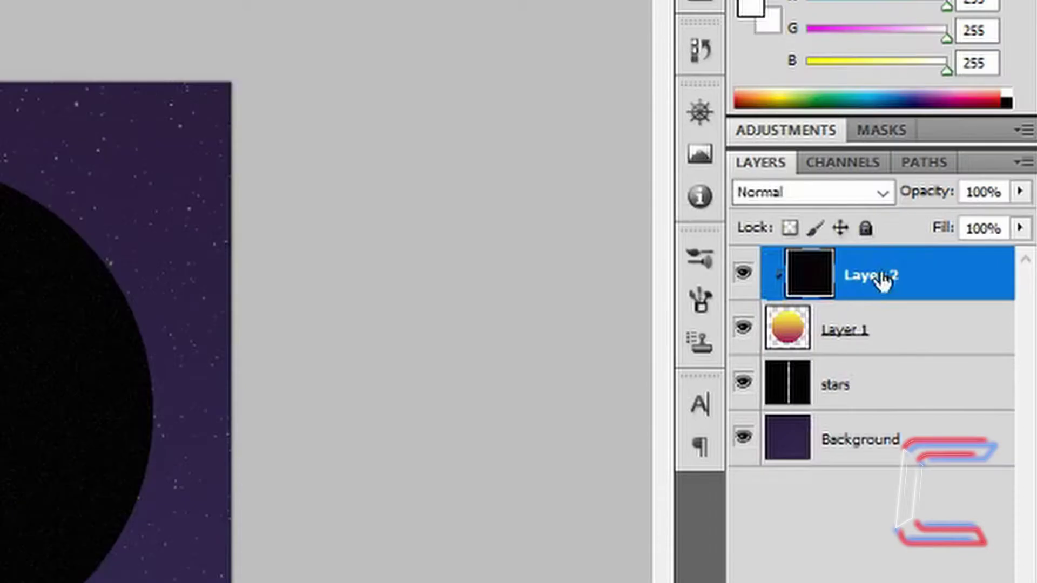
pyautogui.click(881, 190)
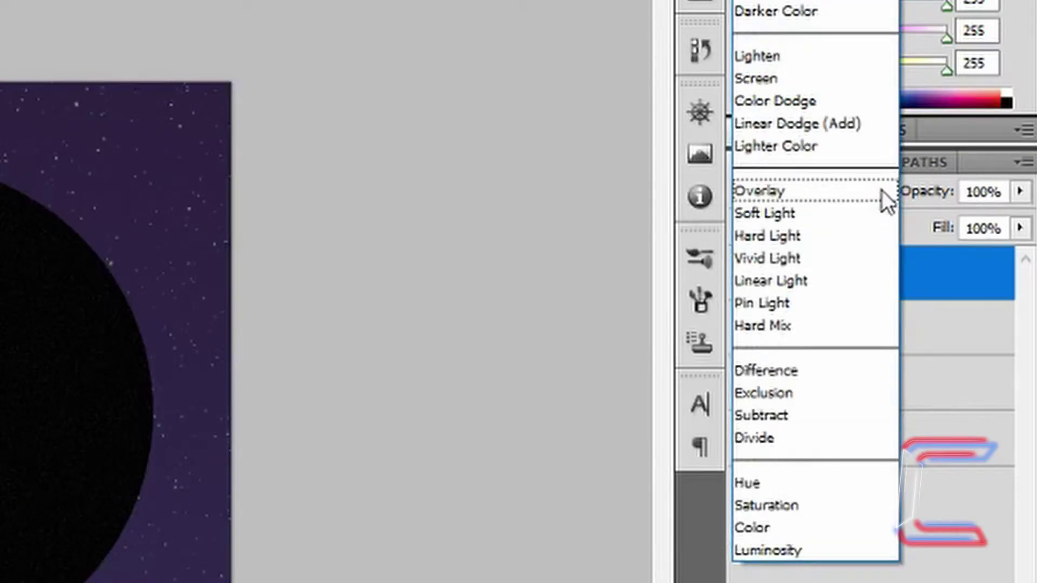
pyautogui.click(806, 101)
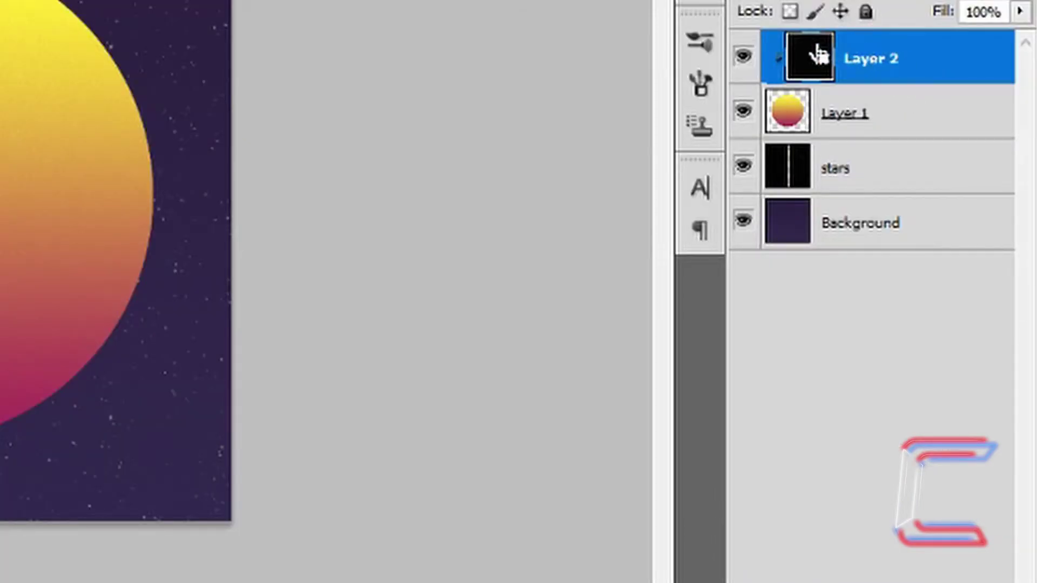
# Merge the noise layer with the gradient circle layer and rename the merged layer as Sun.
pyautogui.keyDown('shift'); pyautogui.click(900, 118); pyautogui.keyUp('shift')
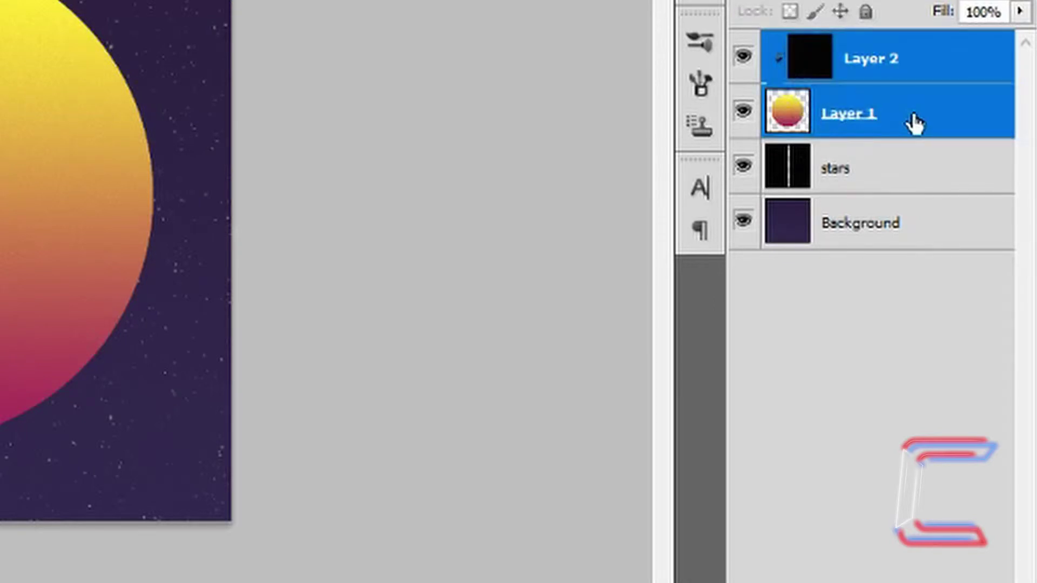
pyautogui.rightClick(895, 113)
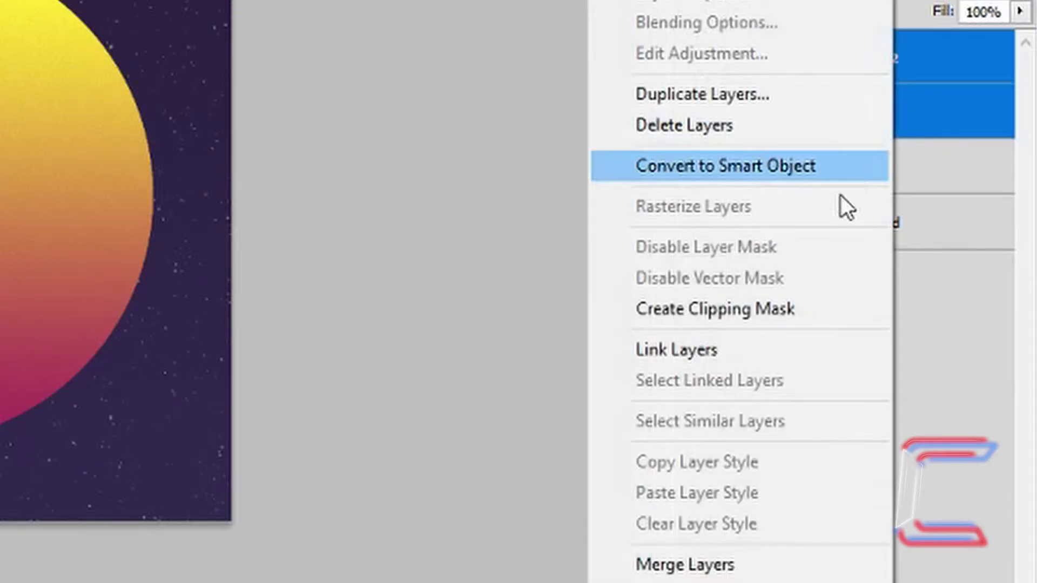
pyautogui.click(689, 565)
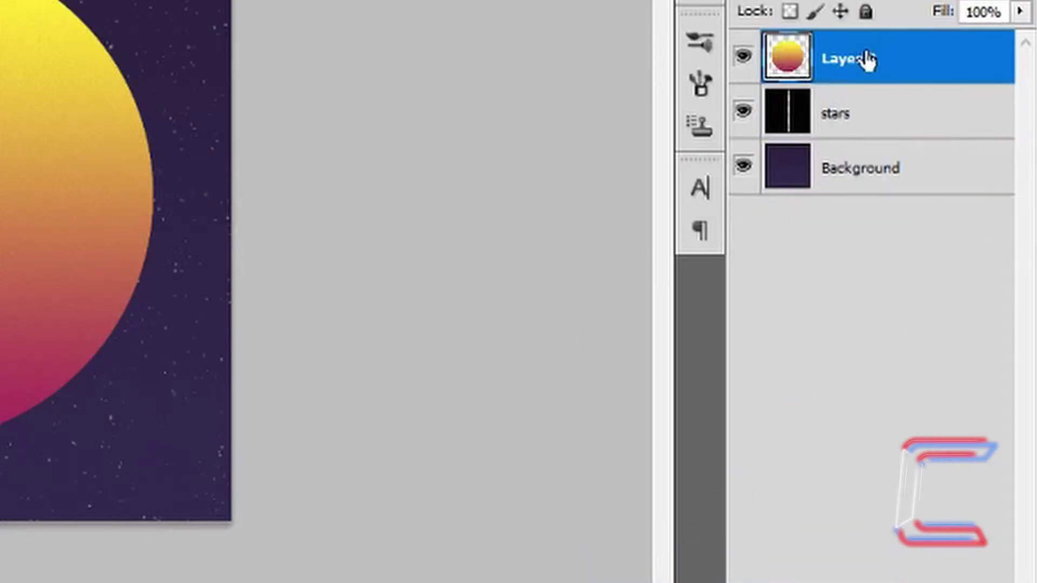
pyautogui.doubleClick(856, 60)
pyautogui.write('Sun')
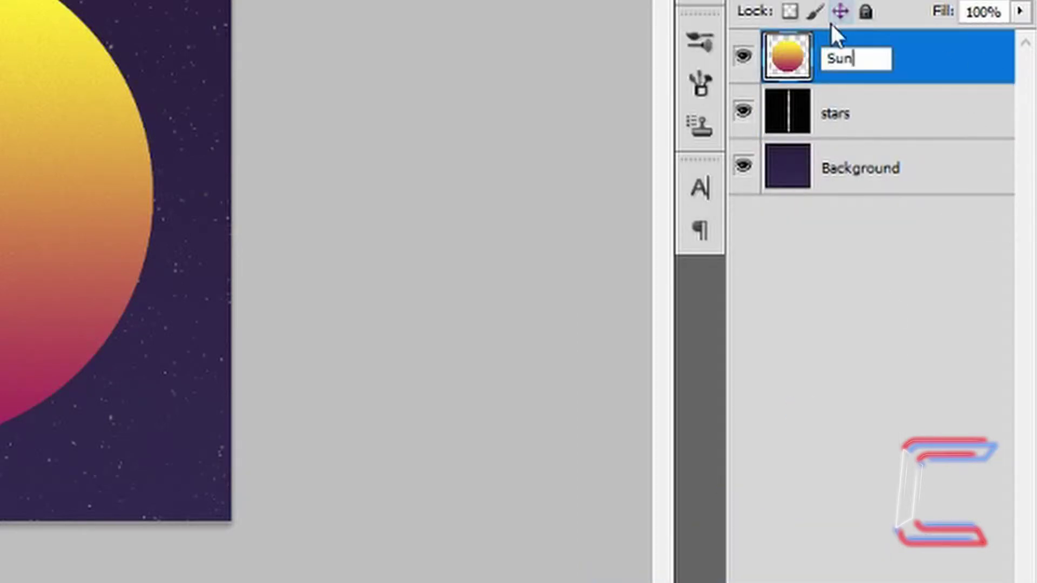
pyautogui.press('Return')
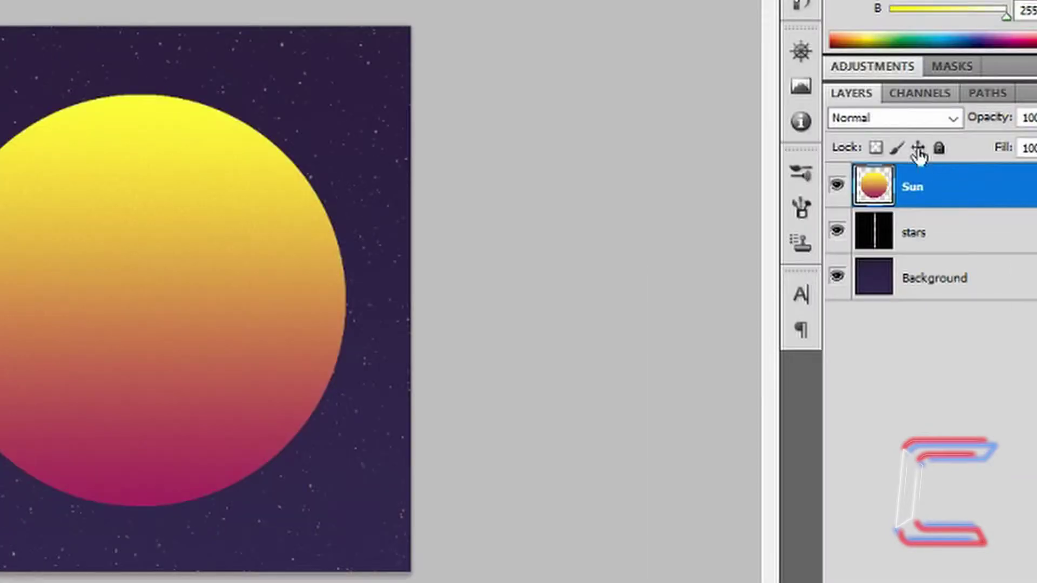
# Add an Outer Glow to the Sun layer with colour #9b1a5a, 75% opacity, 14% spread and 46 px size.
pyautogui.doubleClick(886, 162)
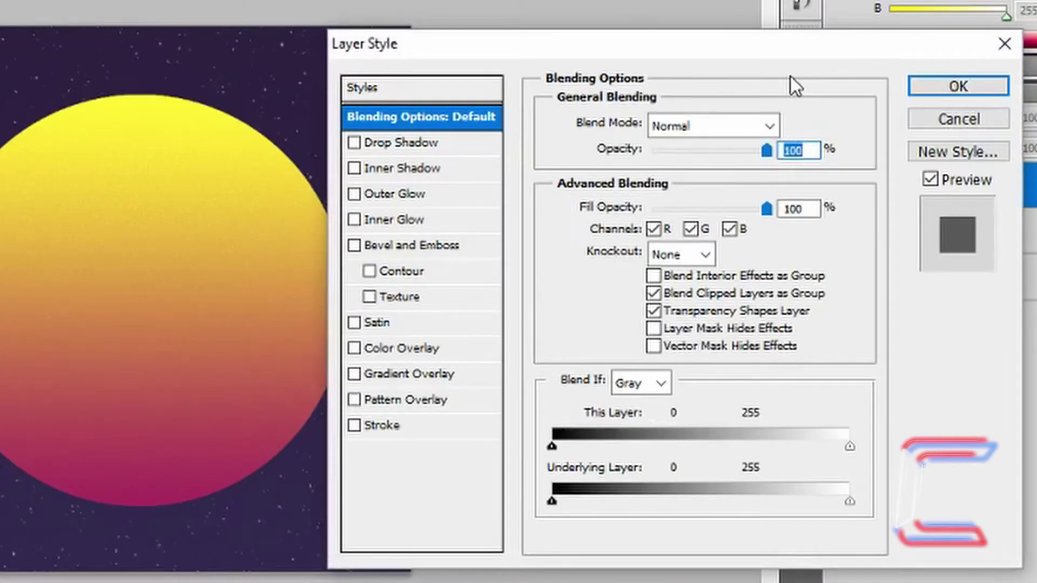
pyautogui.click(359, 194)
pyautogui.click(386, 197)
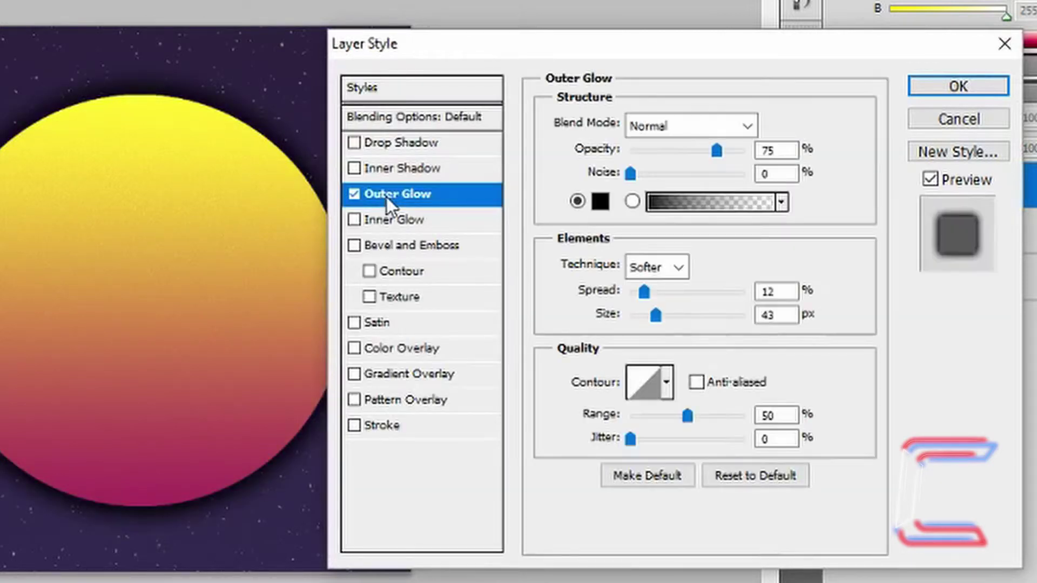
pyautogui.click(601, 202)
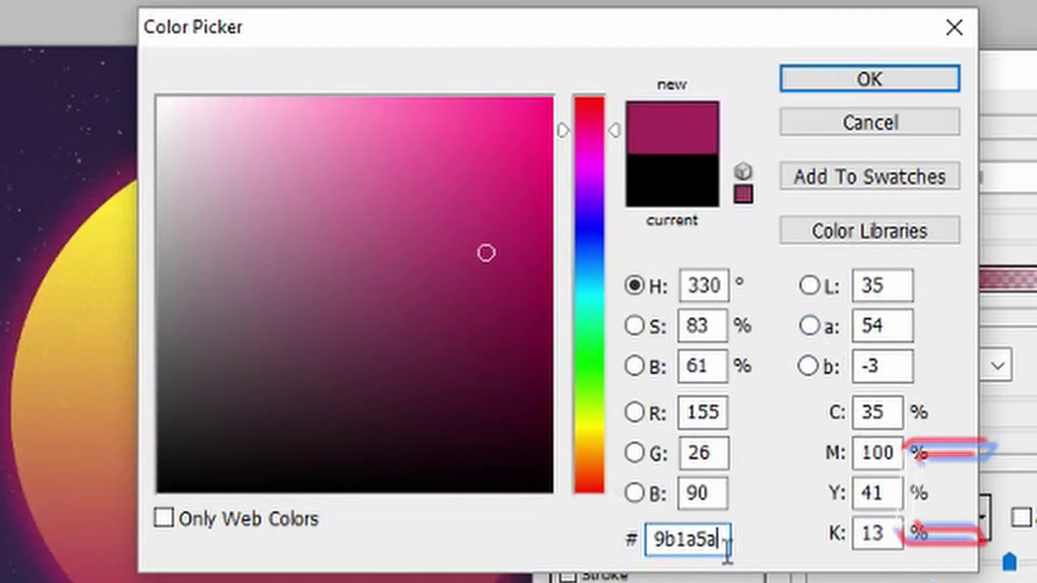
pyautogui.click(883, 75)
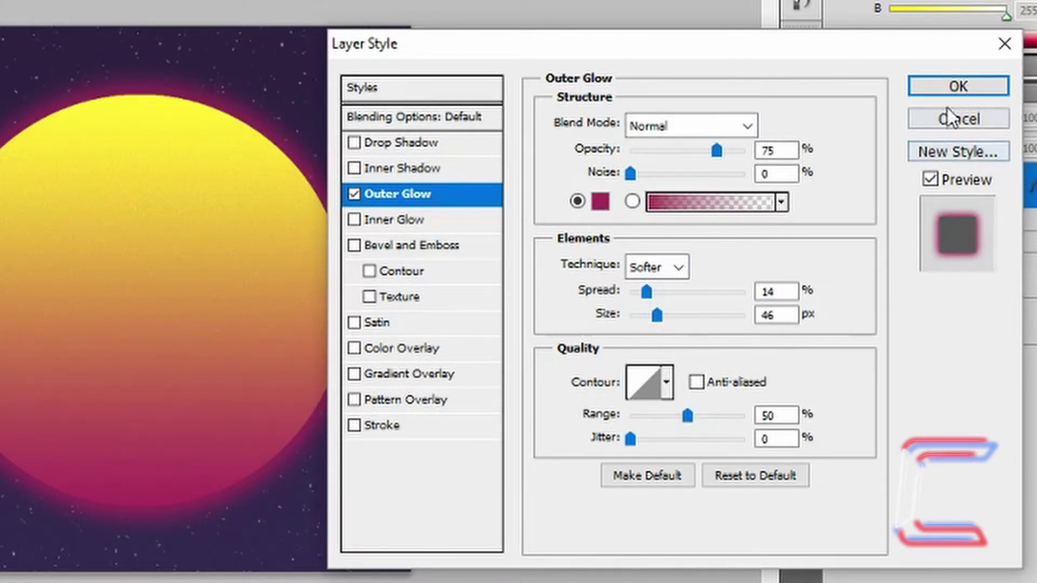
pyautogui.click(947, 90)
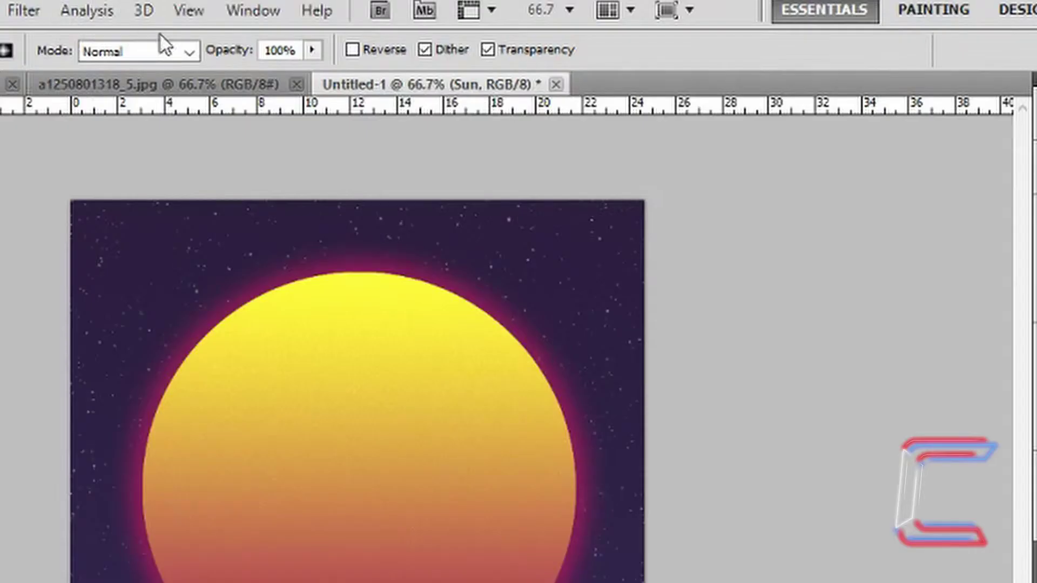
# Show the grid over the canvas and choose the Rectangular Marquee tool.
pyautogui.click(186, 9)
pyautogui.moveTo(283, 372)
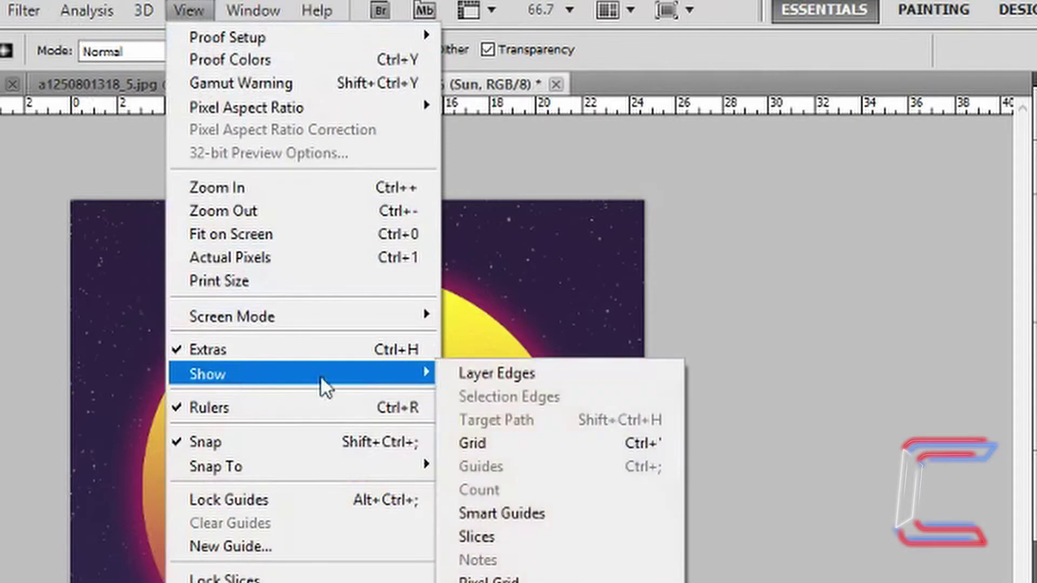
pyautogui.click(498, 442)
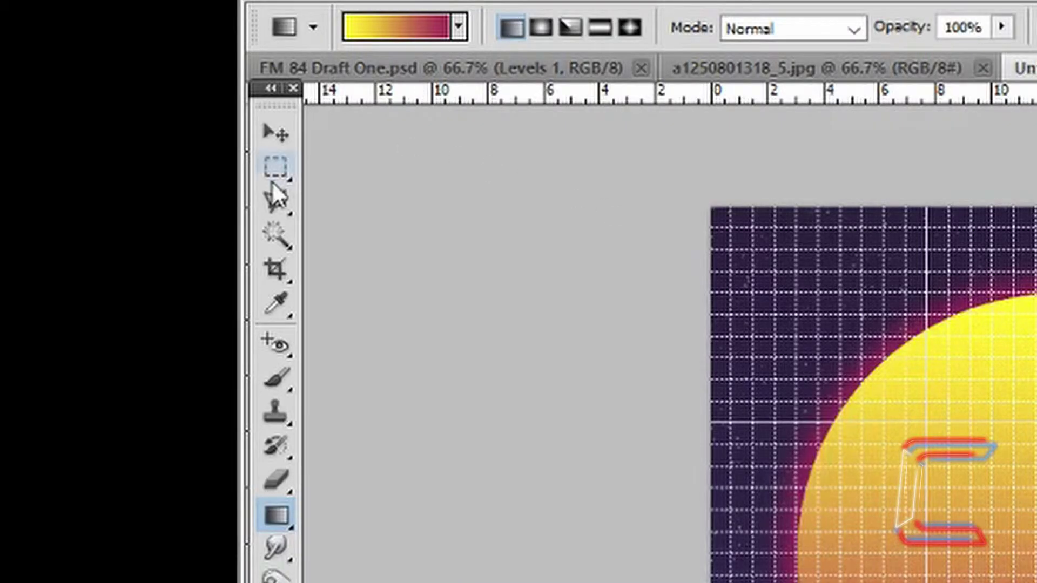
pyautogui.click(278, 165)
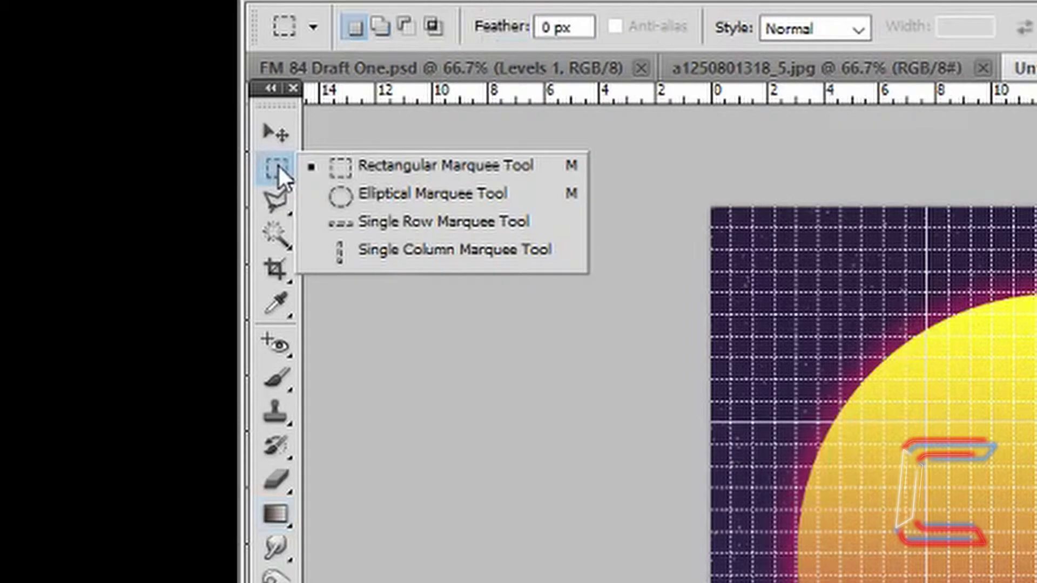
pyautogui.click(406, 171)
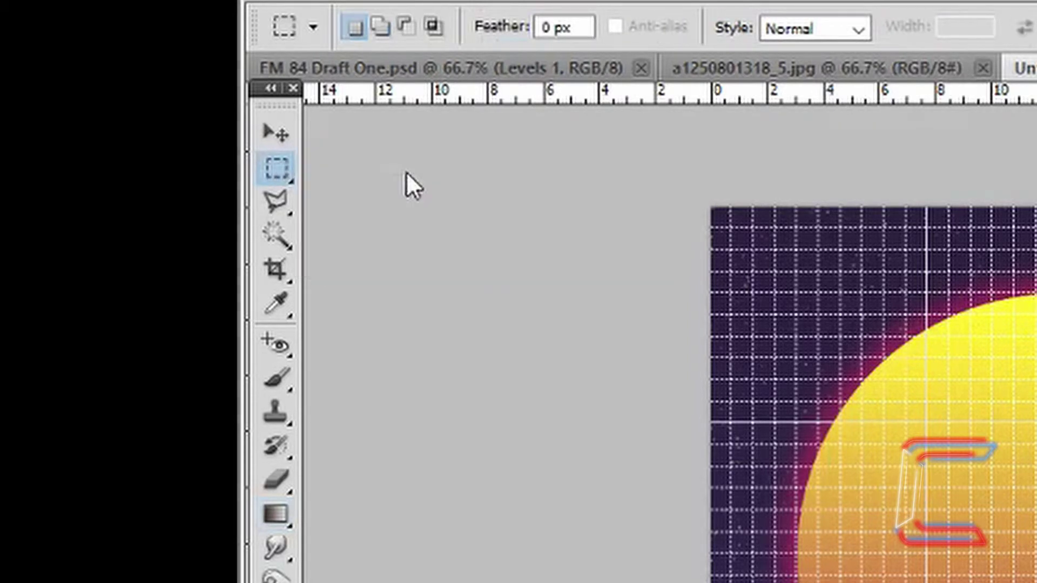
# Turn off snapping and delete a full-width strip about half a grid cell high from slightly above the sun's middle.
pyautogui.click(857, 0)
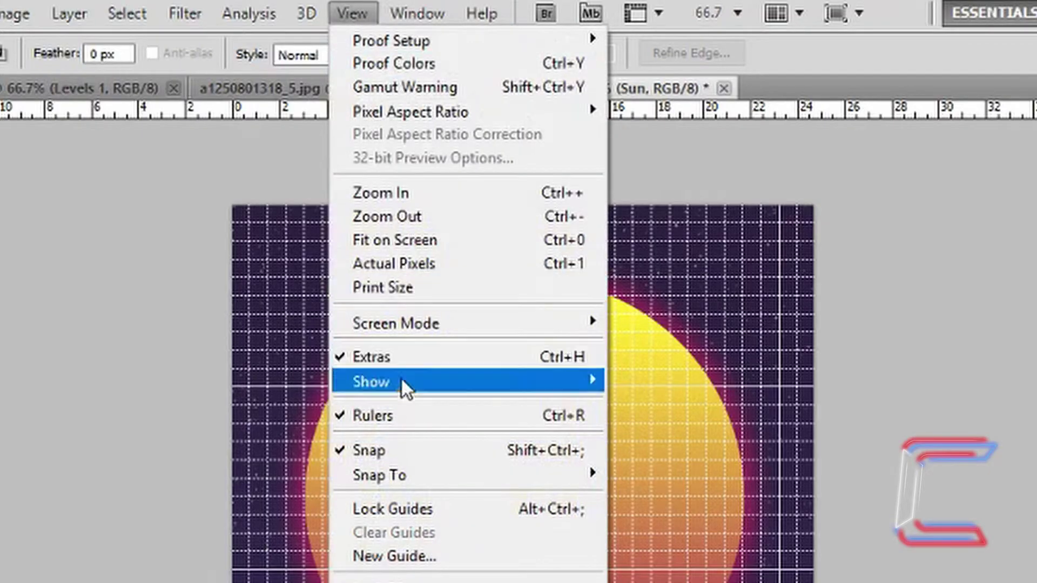
pyautogui.click(390, 444)
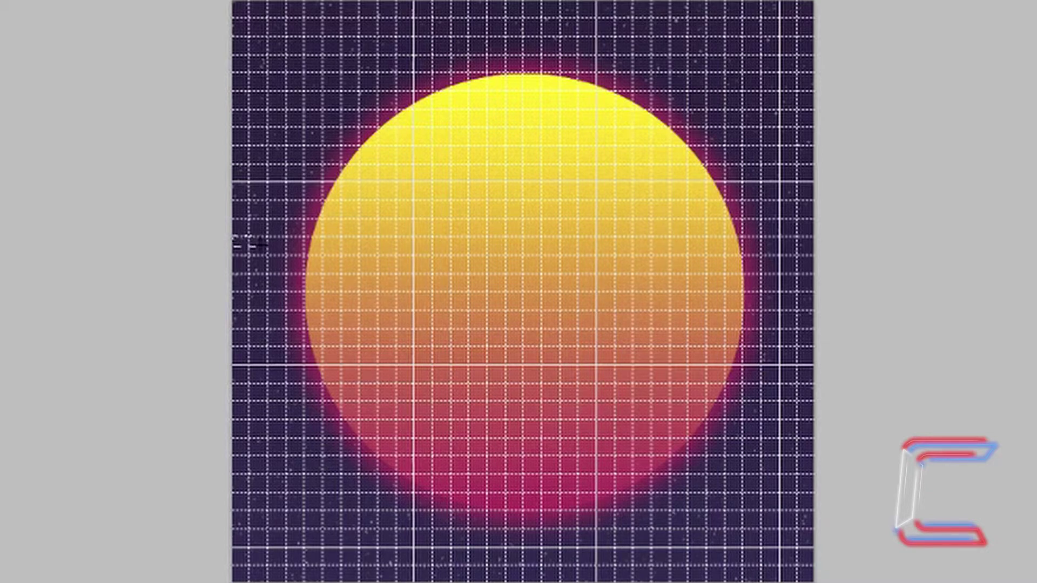
pyautogui.moveTo(321, 243); pyautogui.dragTo(819, 244)
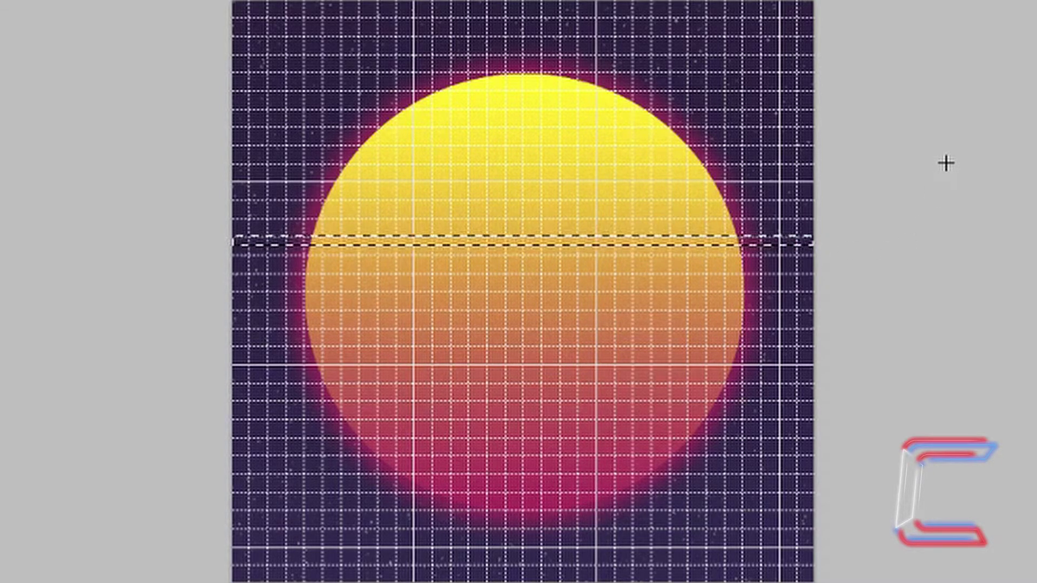
pyautogui.press('Delete')
pyautogui.hotkey('ctrl', 'd')
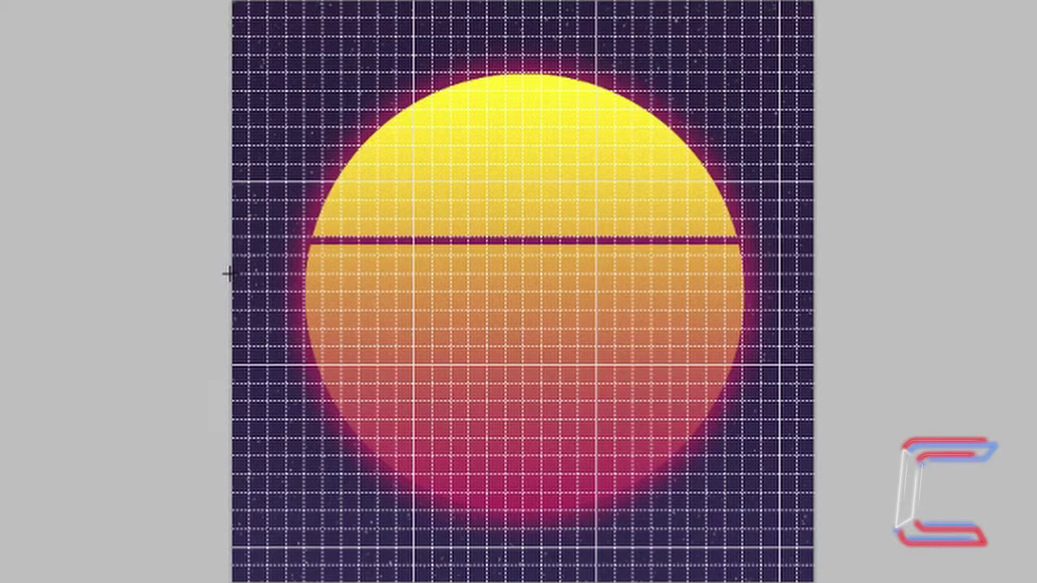
# Cut three more thin horizontal stripes out of the sun below the first one, at roughly even spacing.
pyautogui.moveTo(366, 285); pyautogui.dragTo(822, 266)
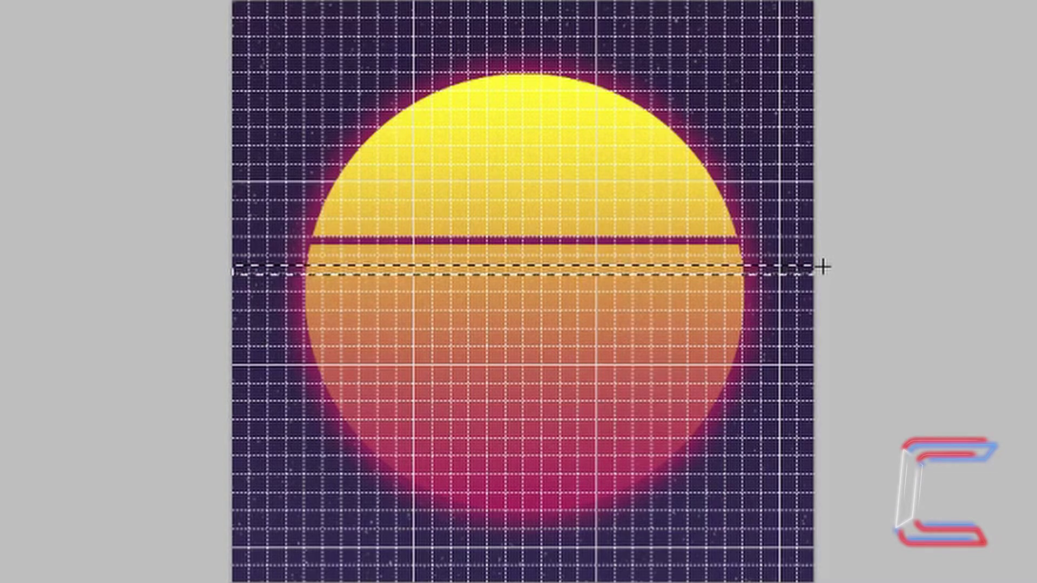
pyautogui.hotkey('alt', 'BackSpace')
pyautogui.hotkey('ctrl', 'd')
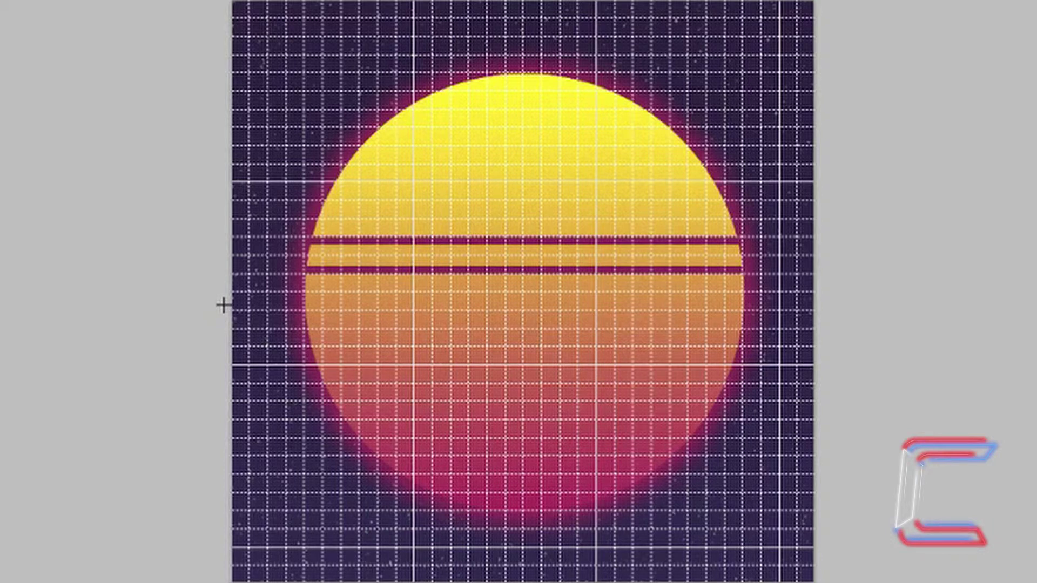
pyautogui.moveTo(224, 312); pyautogui.dragTo(840, 297)
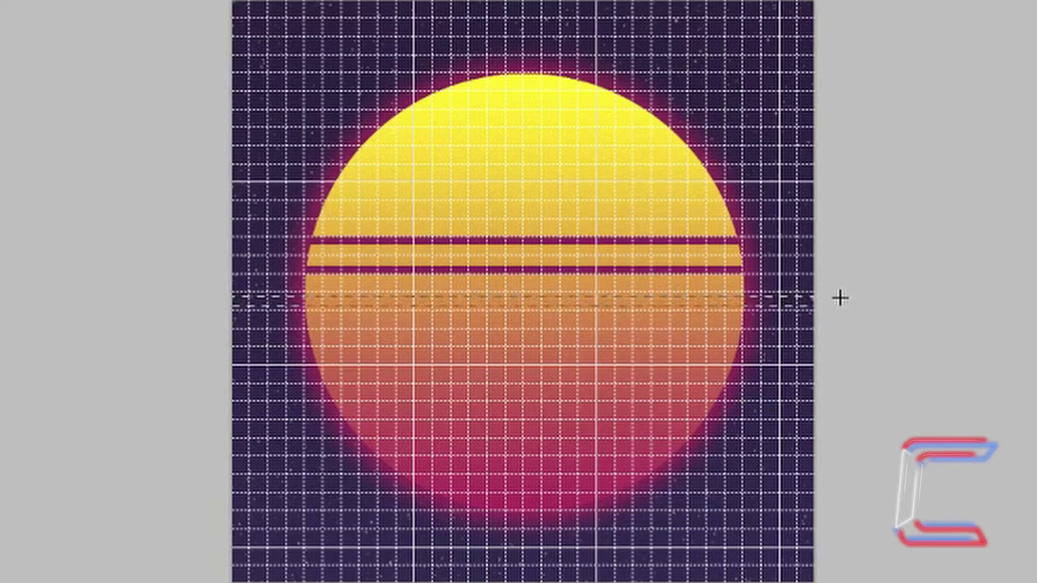
pyautogui.hotkey('alt', 'BackSpace')
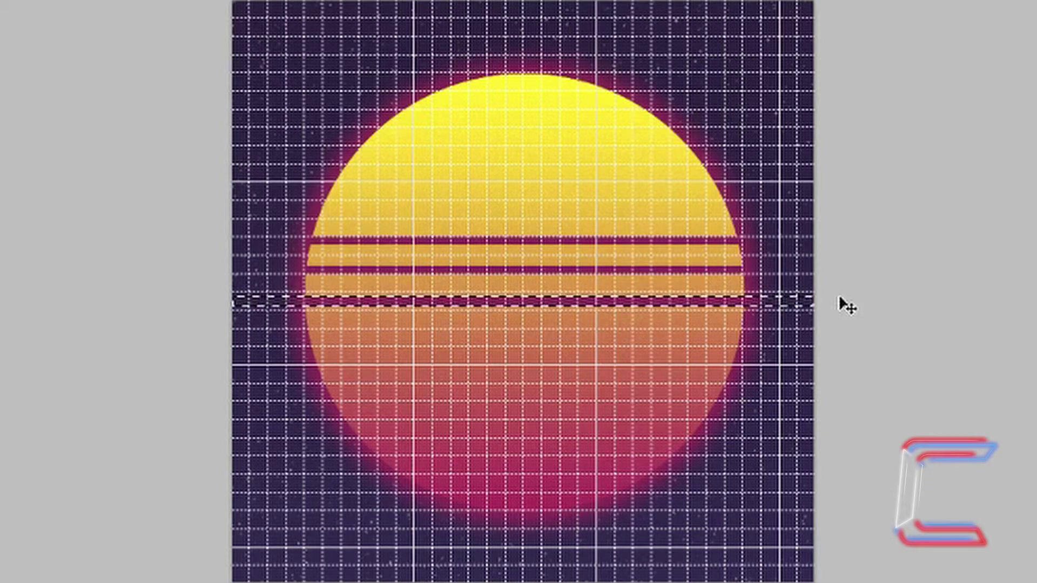
pyautogui.hotkey('ctrl', 'd')
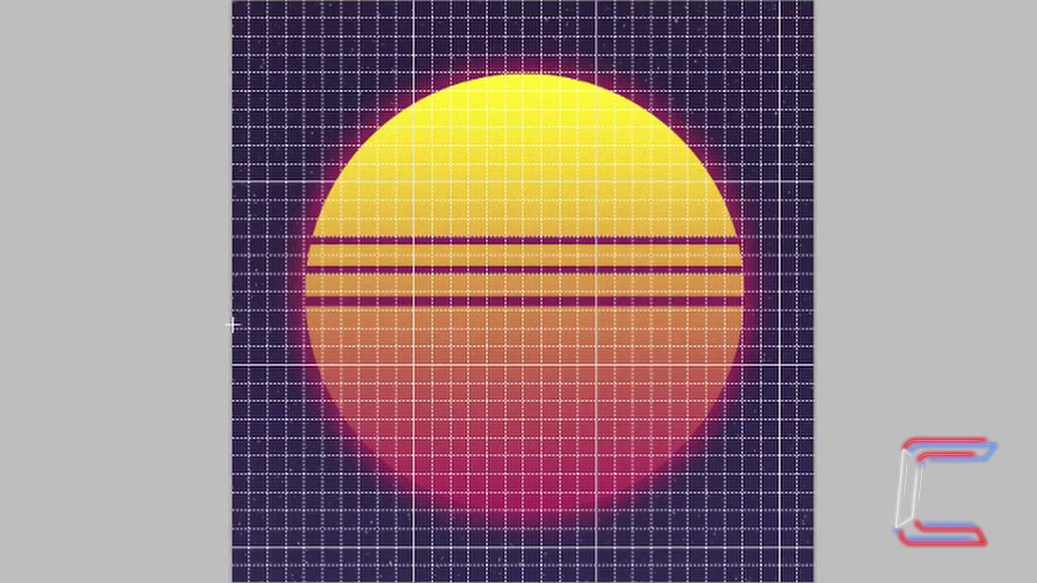
pyautogui.moveTo(264, 328); pyautogui.dragTo(815, 332)
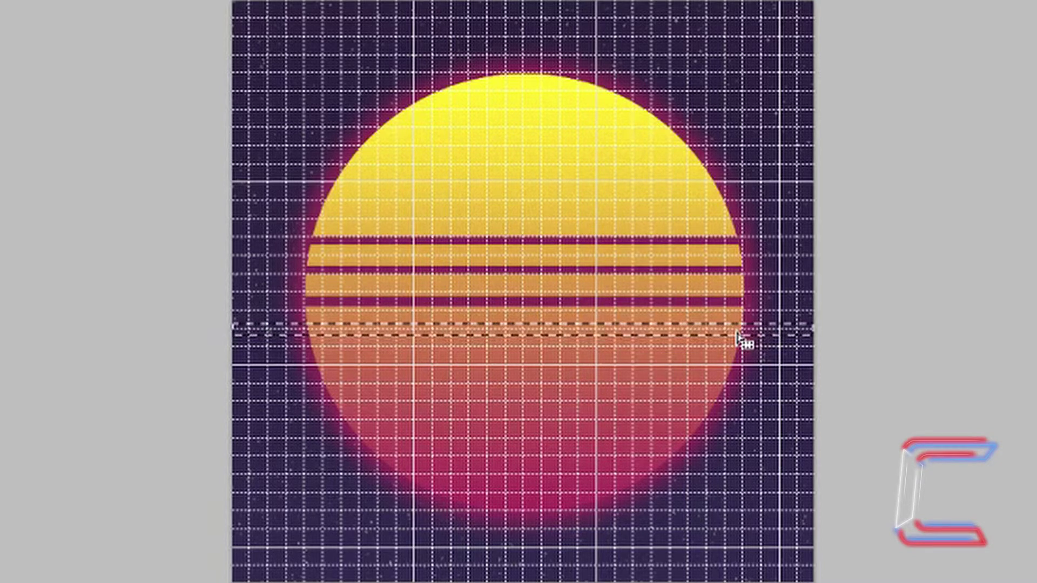
pyautogui.hotkey('alt', 'BackSpace')
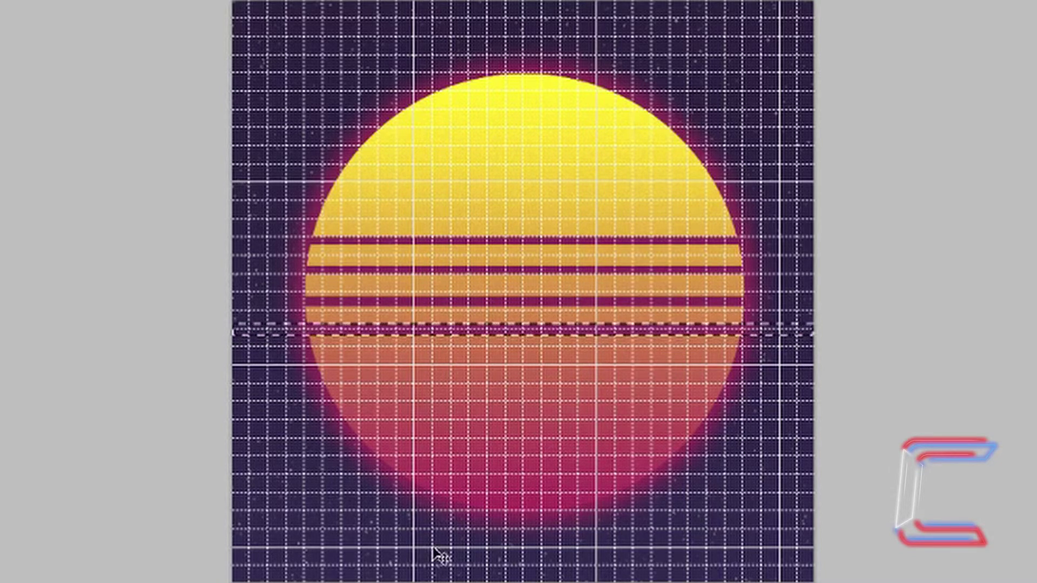
pyautogui.hotkey('ctrl', 'd')
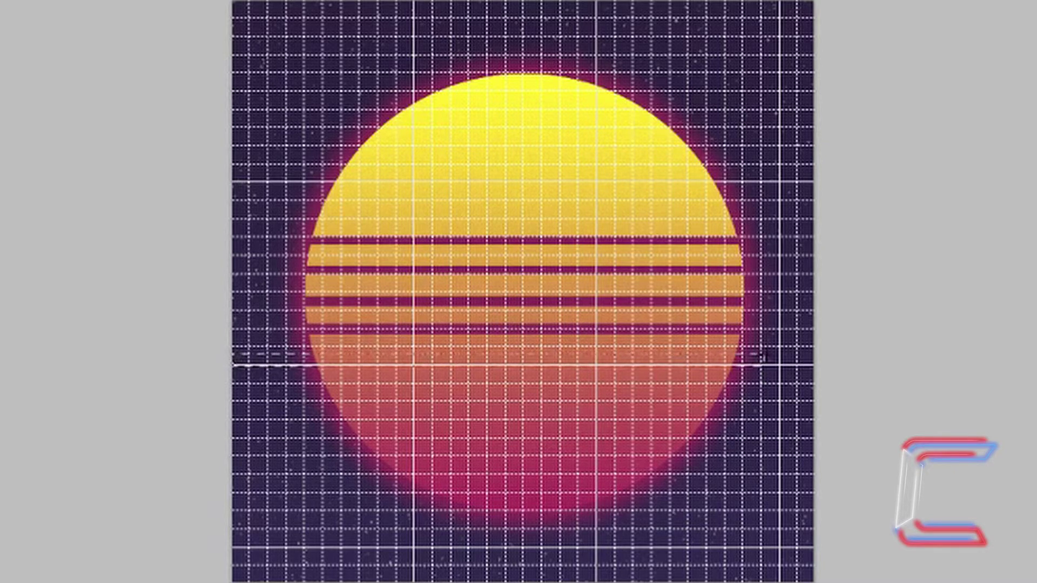
# Cut three thicker stripes, almost one grid cell high, below the thin ones, reusing the same selection shifted downward.
pyautogui.moveTo(815, 351); pyautogui.dragTo(819, 355)
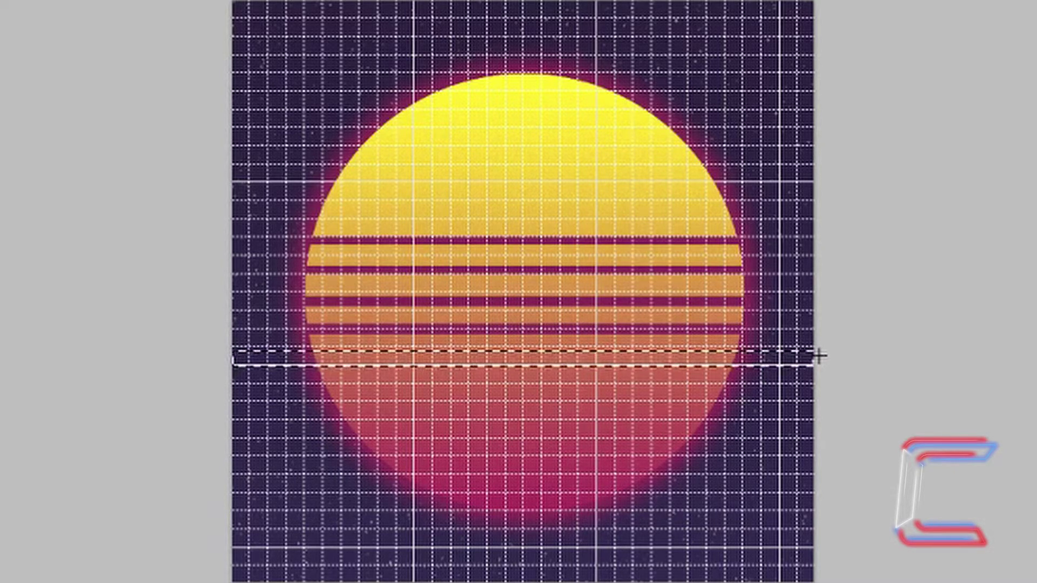
pyautogui.press('Delete')
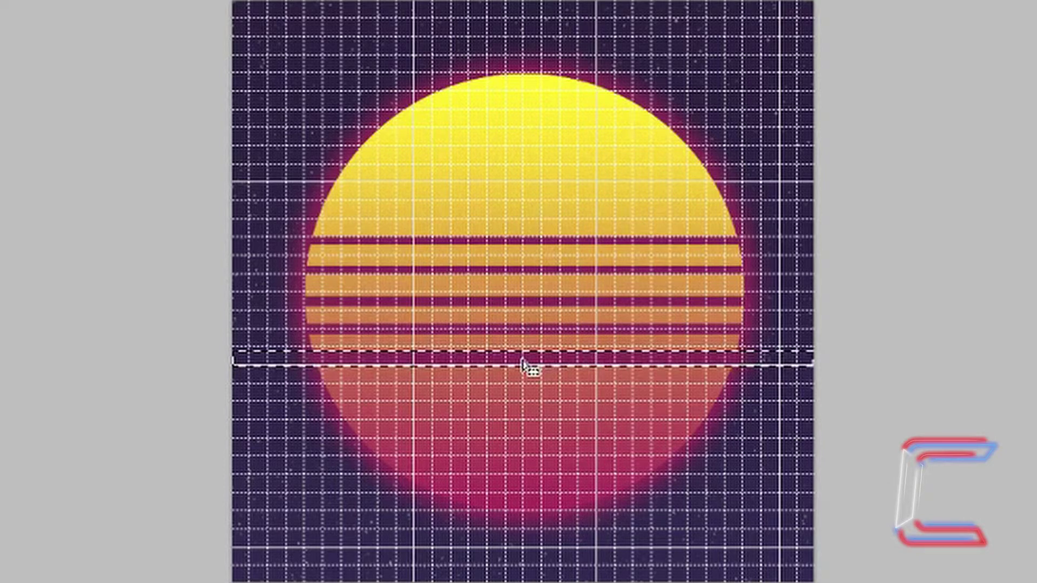
pyautogui.moveTo(522, 360); pyautogui.dragTo(521, 377)
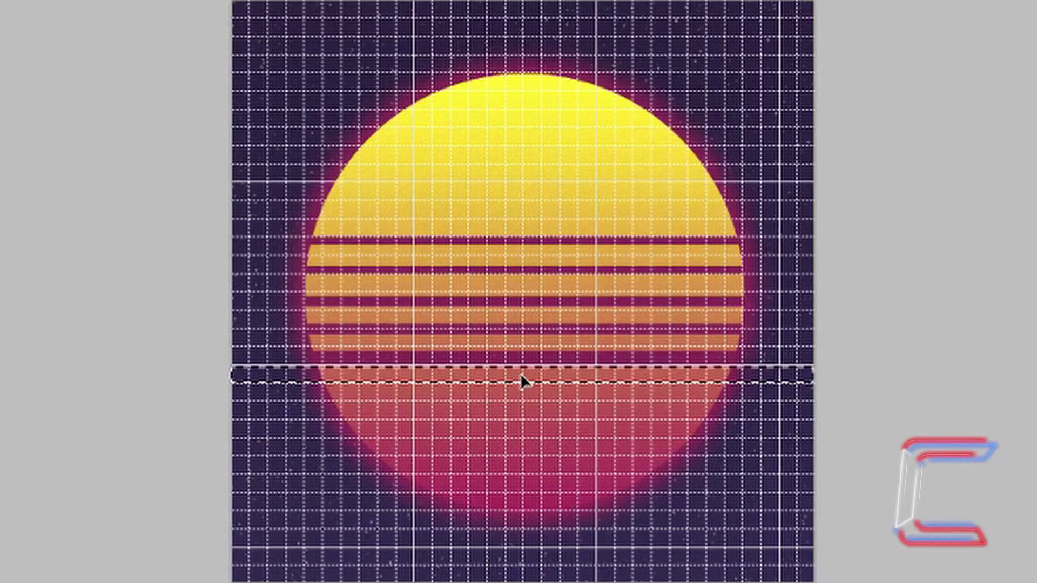
pyautogui.moveTo(520, 374); pyautogui.dragTo(524, 384)
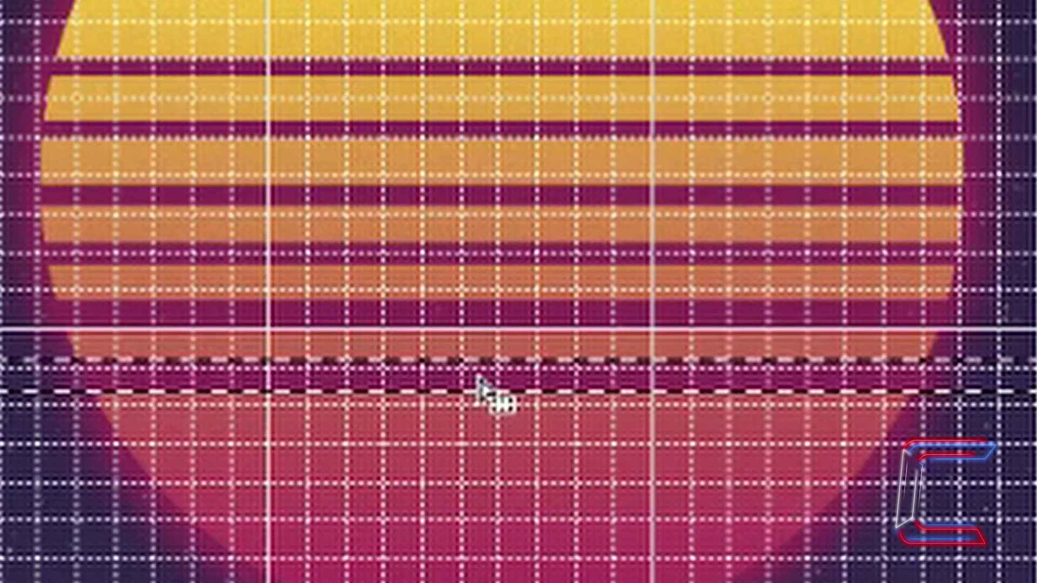
pyautogui.moveTo(477, 377); pyautogui.dragTo(481, 425)
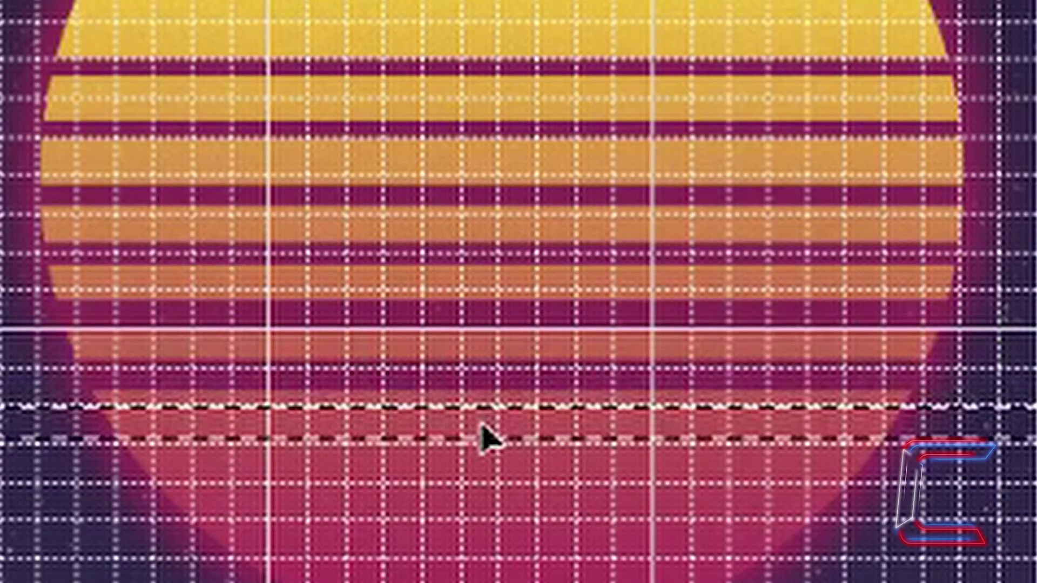
pyautogui.moveTo(482, 425); pyautogui.dragTo(482, 434)
pyautogui.press('m')
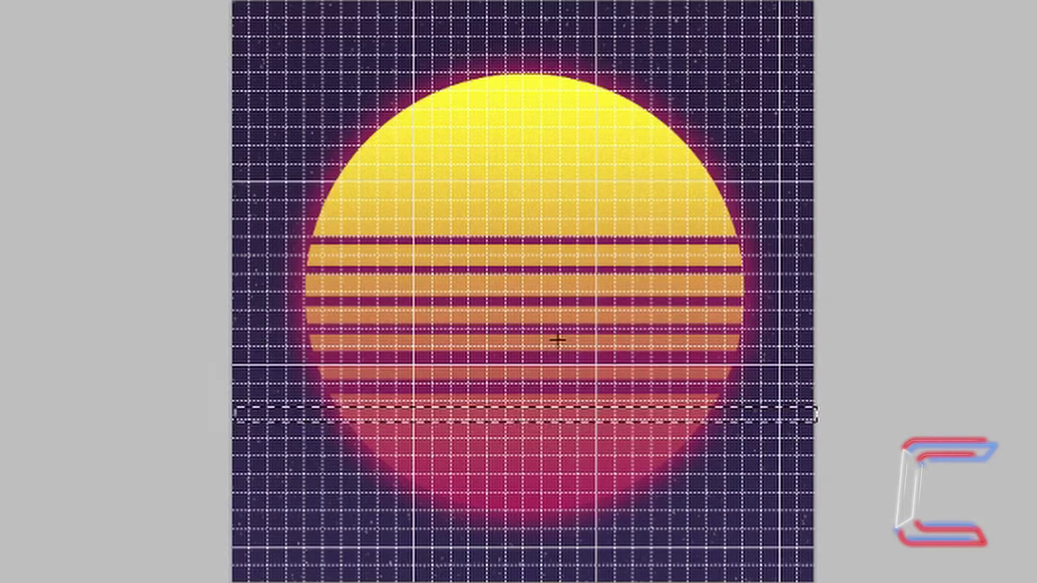
# Cut the last thick stripe near the sun's base, then delete the bottom segment of the sun to leave a flat edge.
pyautogui.moveTo(523, 417); pyautogui.dragTo(522, 442)
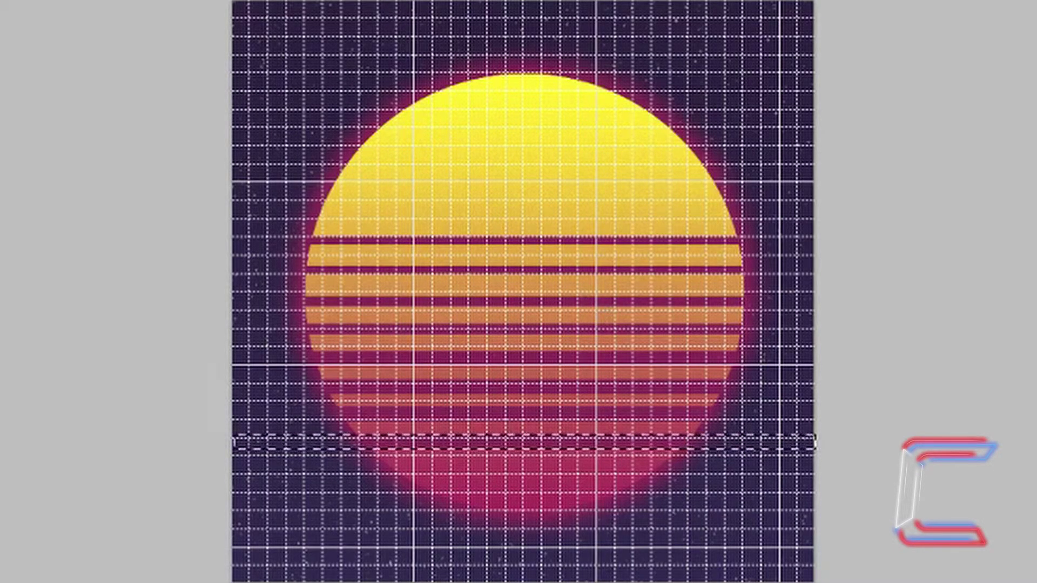
pyautogui.hotkey('ctrl', 'd')
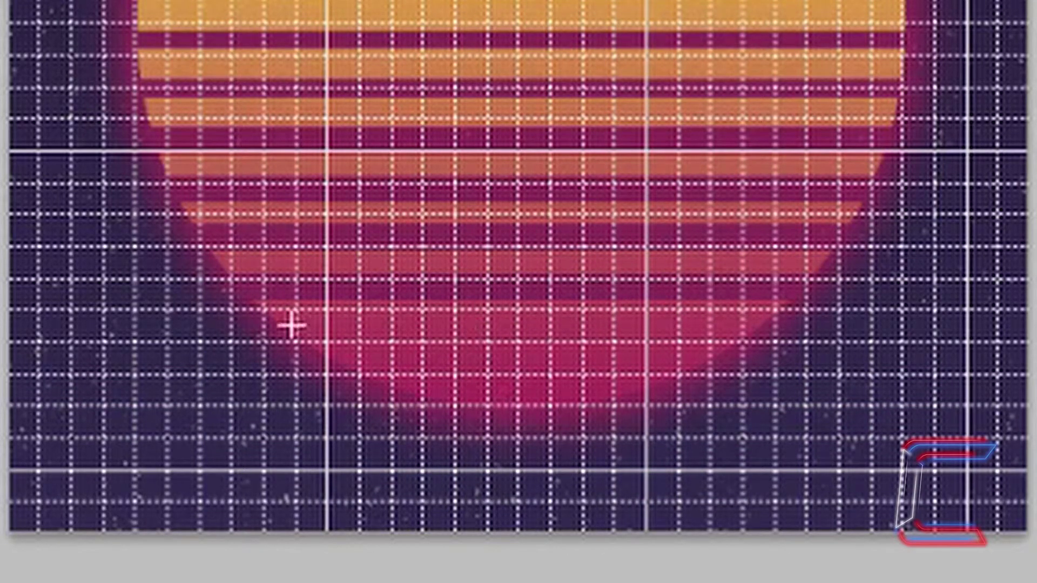
pyautogui.moveTo(198, 324); pyautogui.dragTo(837, 524)
pyautogui.press('Delete')
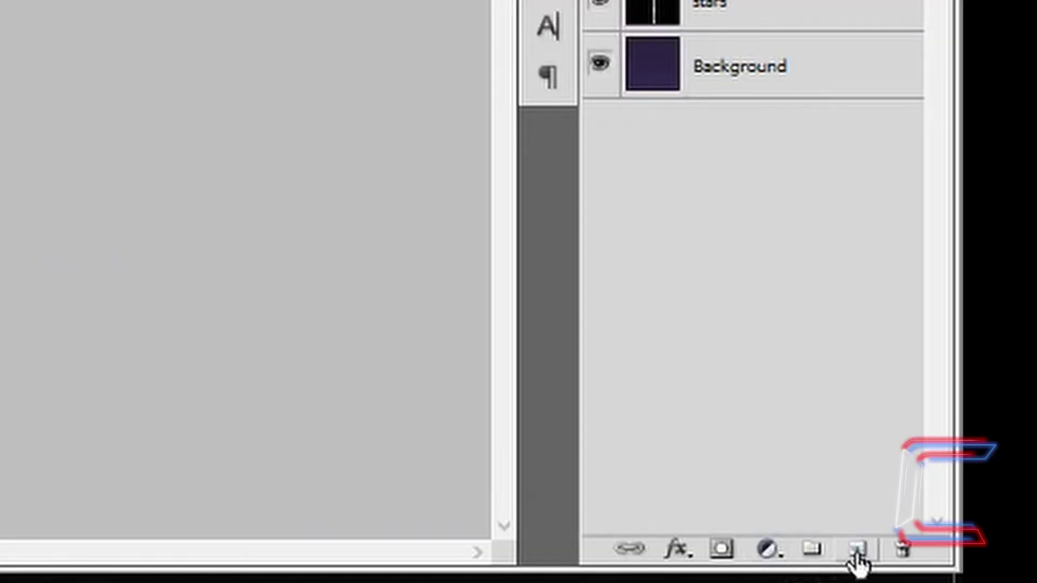
# Add a new layer and fill a full-width band about five grid cells high along the canvas's bottom edge with #4659a6.
pyautogui.click(856, 556)
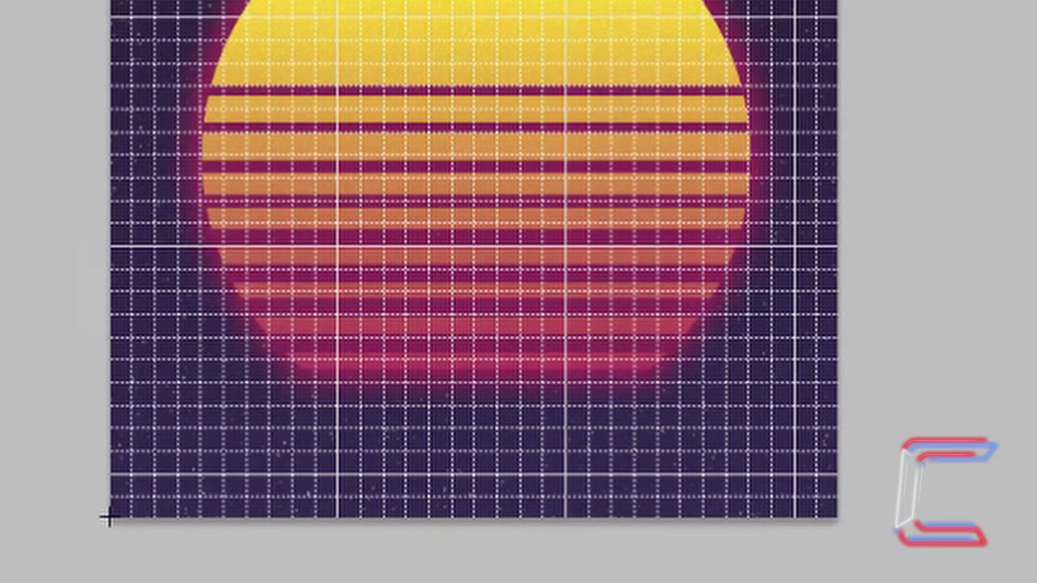
pyautogui.moveTo(108, 518); pyautogui.dragTo(839, 409)
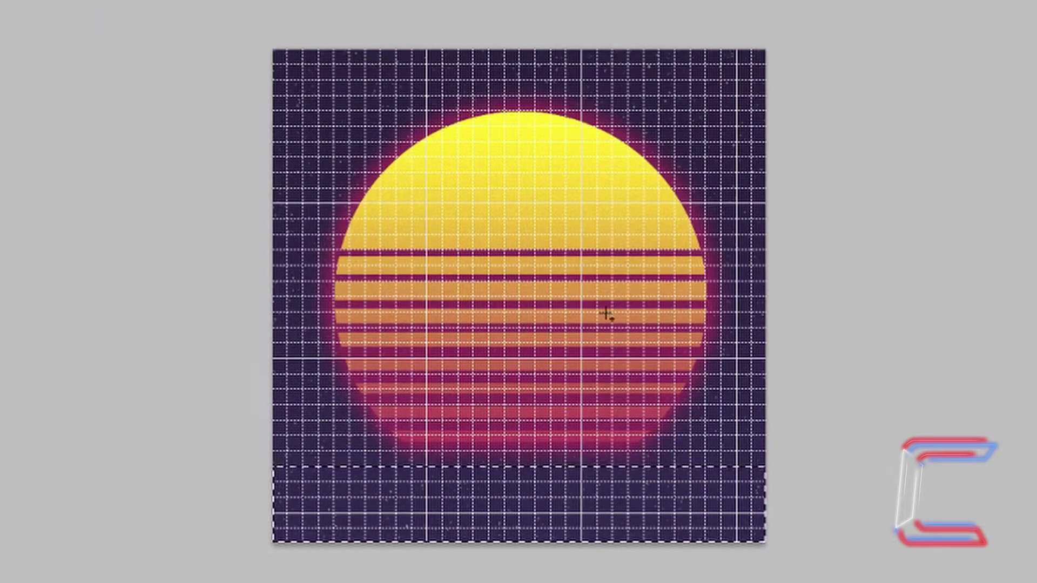
pyautogui.hotkey('shift', 'F5')
pyautogui.click(567, 230)
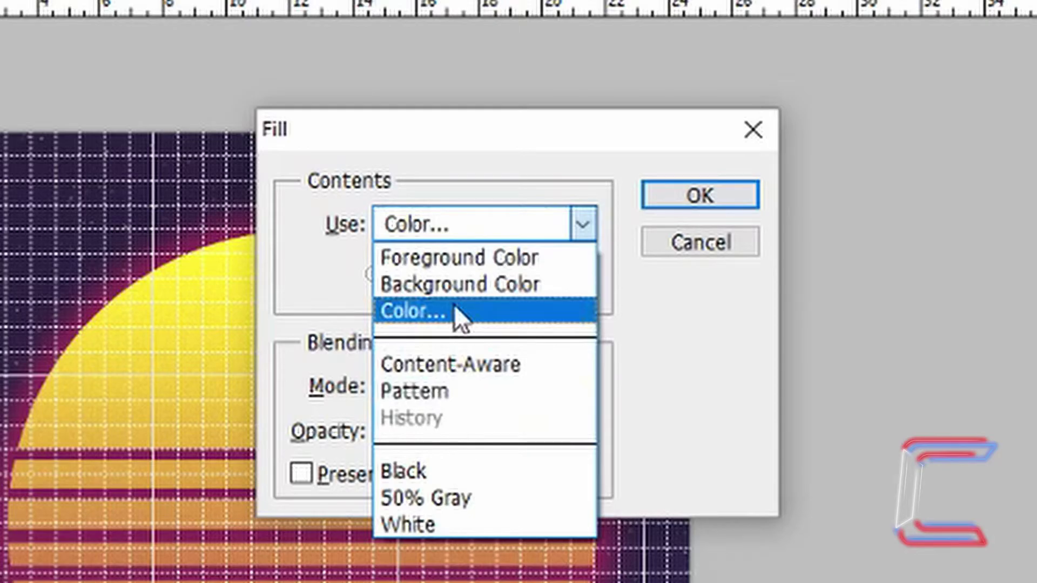
pyautogui.click(454, 310)
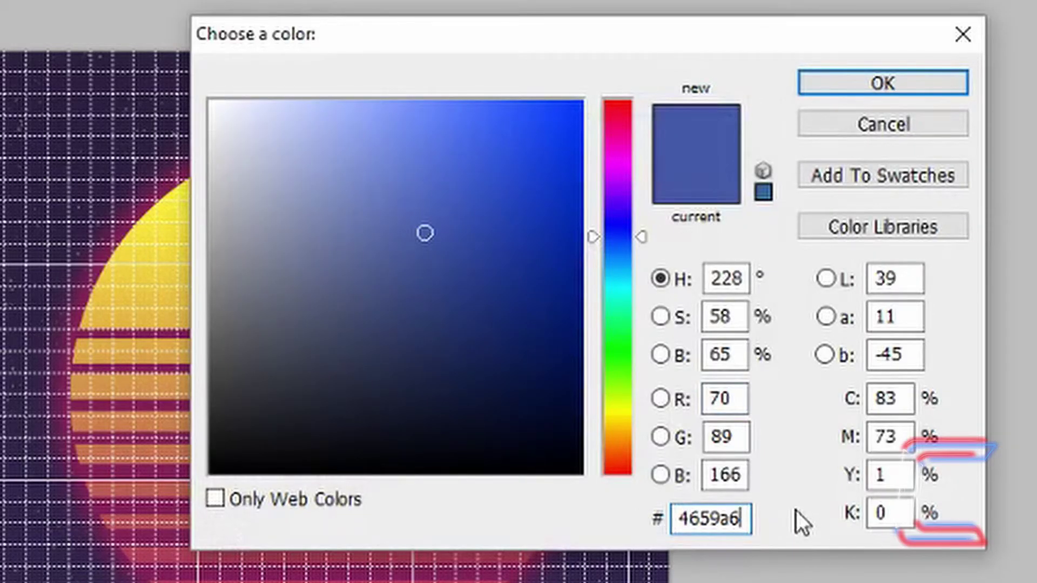
pyautogui.click(891, 86)
pyautogui.click(682, 112)
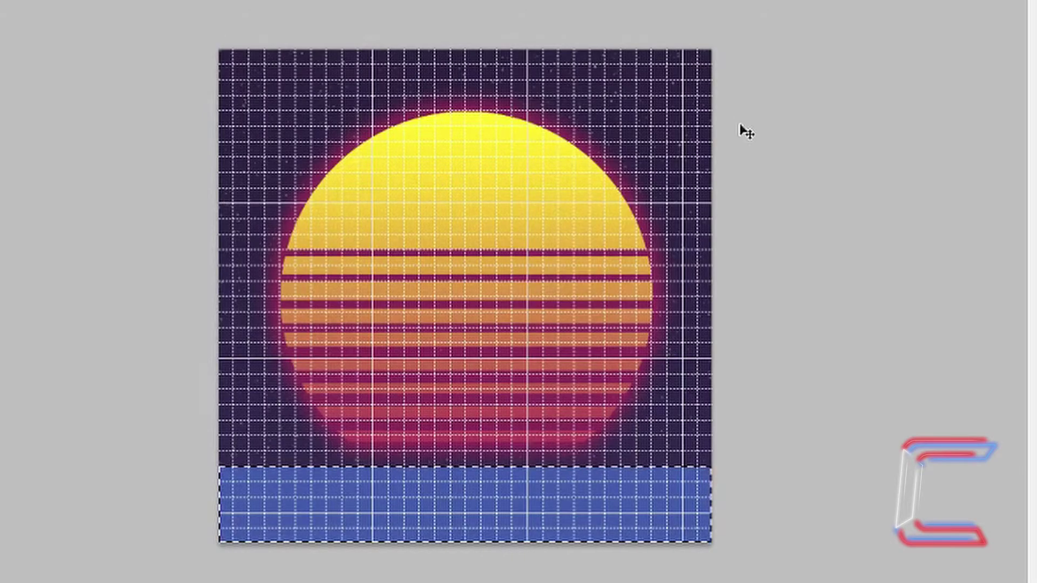
# Deselect the ground band and draw a full-width line in #e67470 along its upper edge with the Line tool.
pyautogui.hotkey('ctrl', 'd')
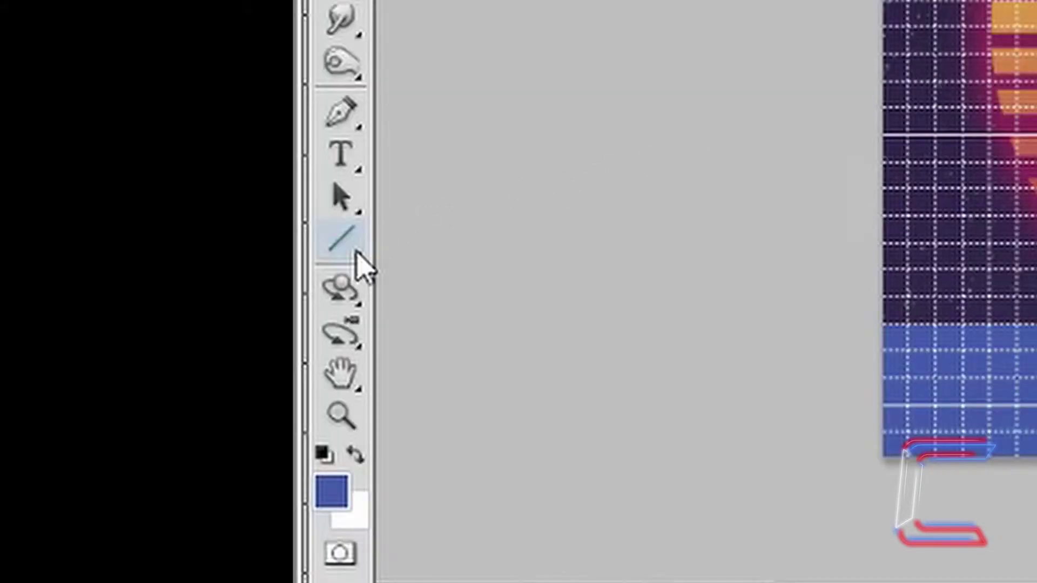
pyautogui.click(355, 251)
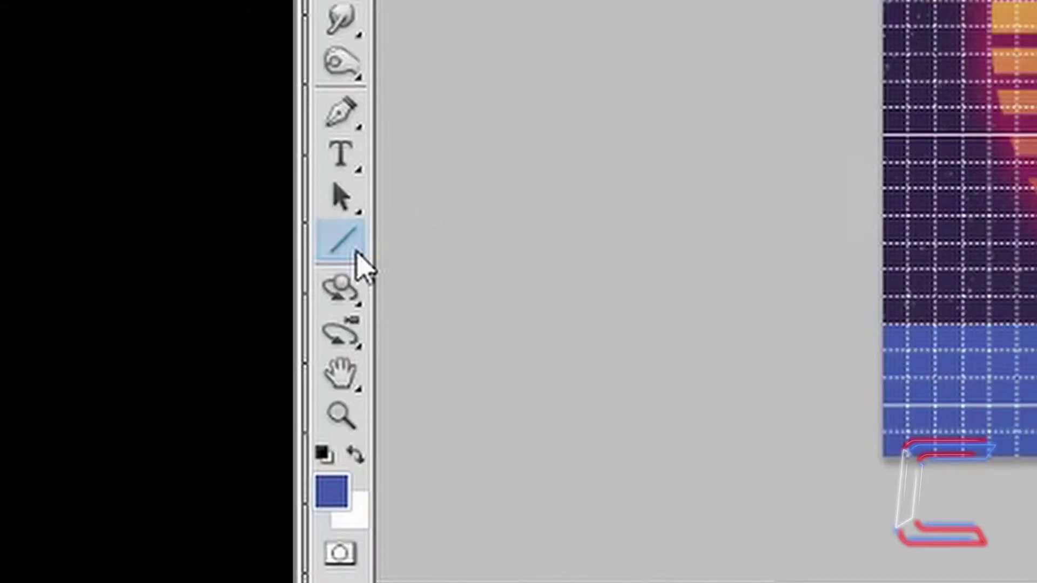
pyautogui.click(360, 263)
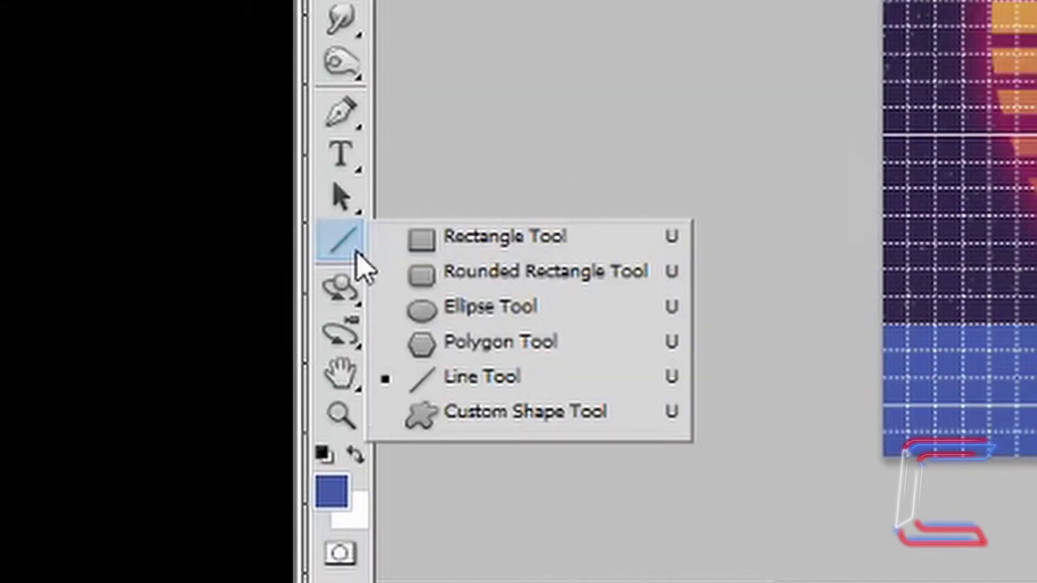
pyautogui.click(538, 386)
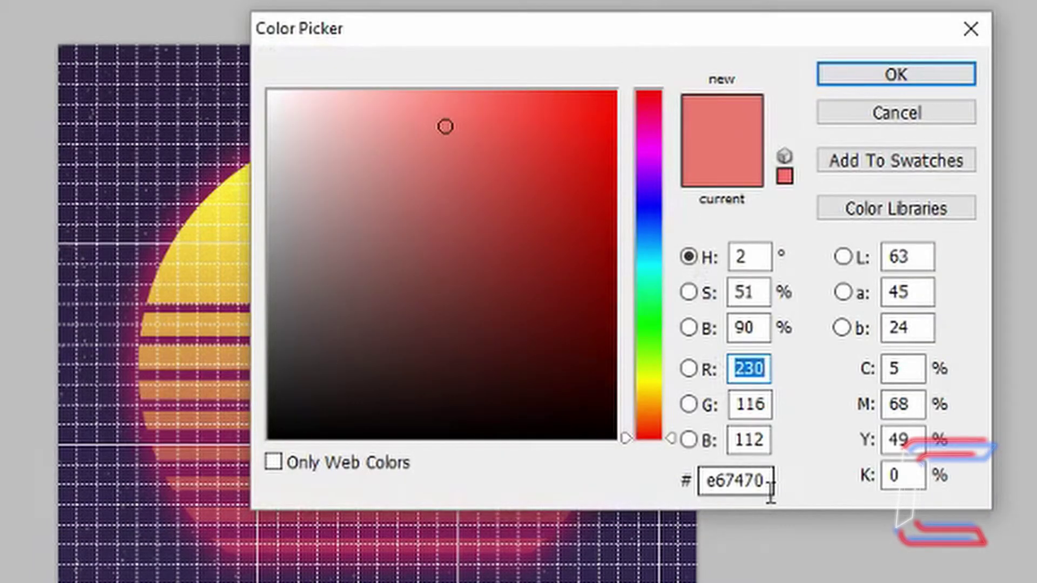
pyautogui.click(850, 80)
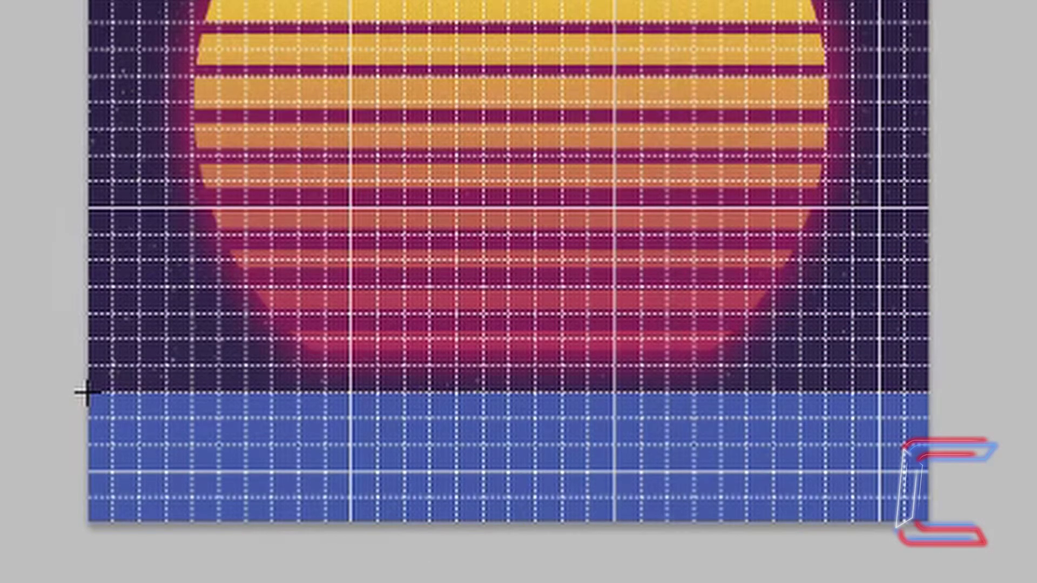
pyautogui.moveTo(84, 393)
pyautogui.mouseDown()
pyautogui.moveTo(290, 377)
pyautogui.moveTo(527, 407)
pyautogui.moveTo(726, 378)
pyautogui.moveTo(927, 393)
pyautogui.mouseUp()
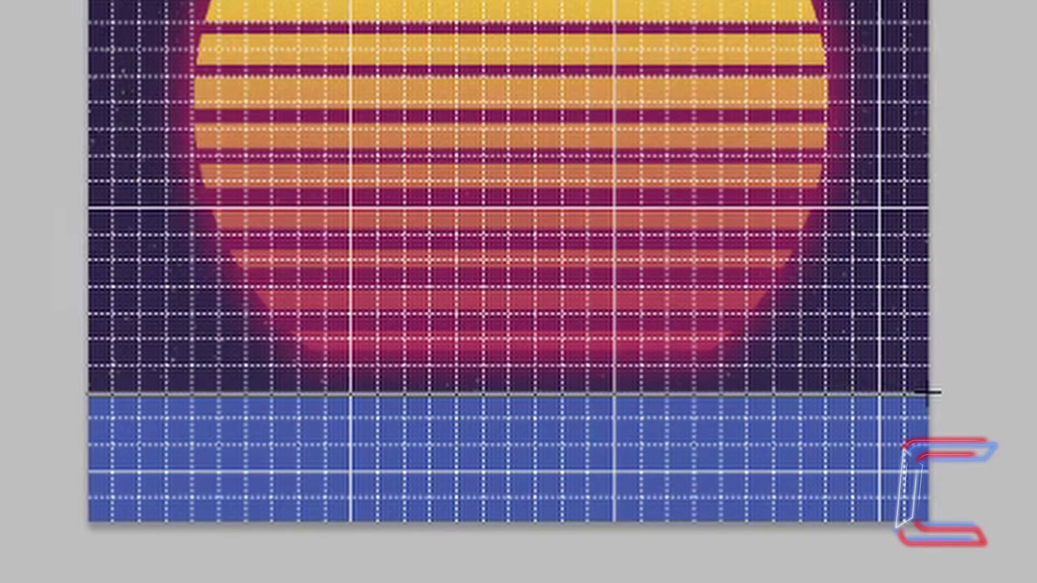
pyautogui.moveTo(928, 392); pyautogui.dragTo(929, 395)
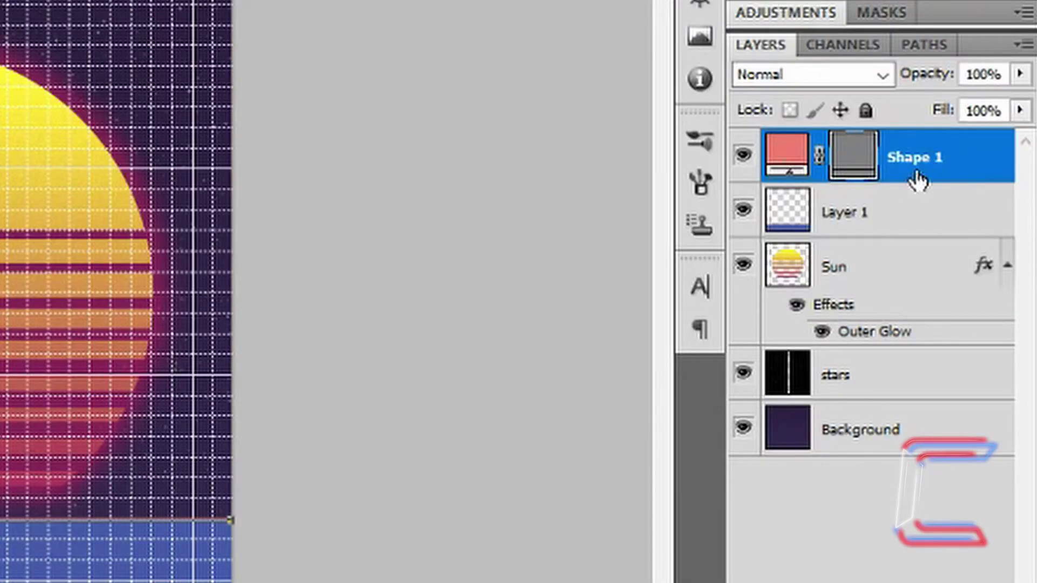
# Duplicate the line layer and move the copy slightly below the original line.
pyautogui.rightClick(918, 170)
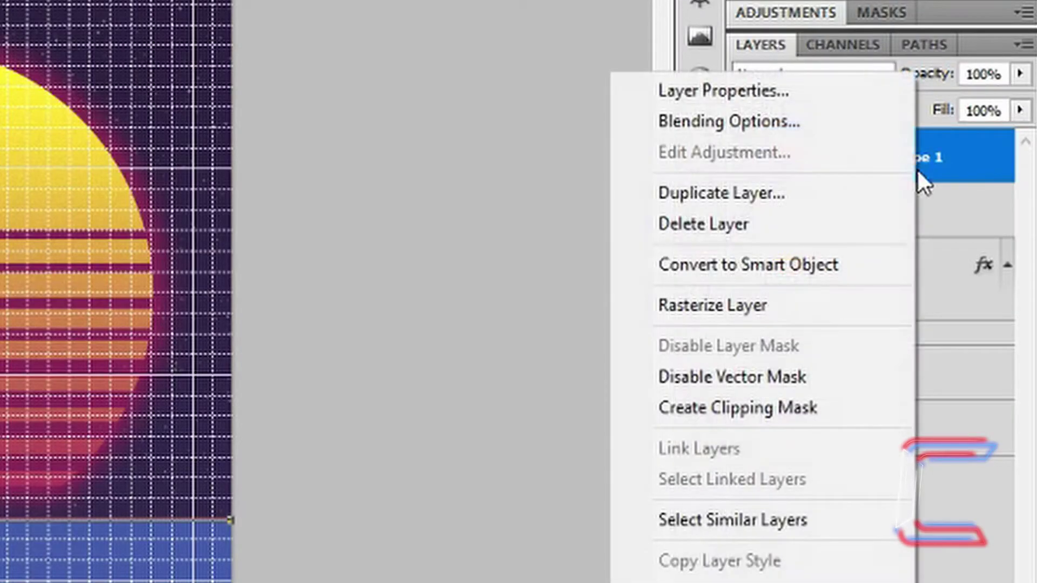
pyautogui.click(860, 202)
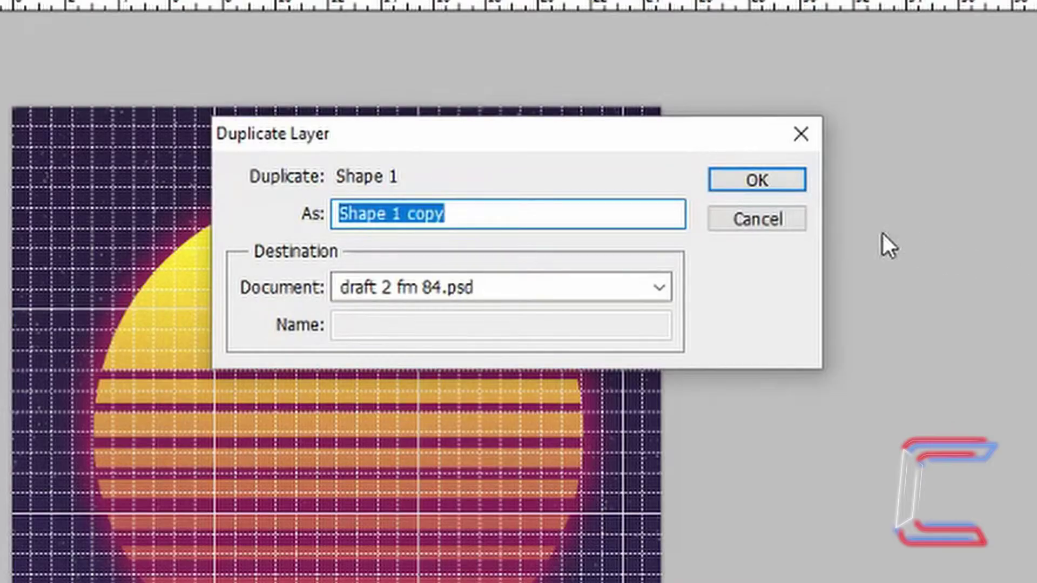
pyautogui.click(759, 178)
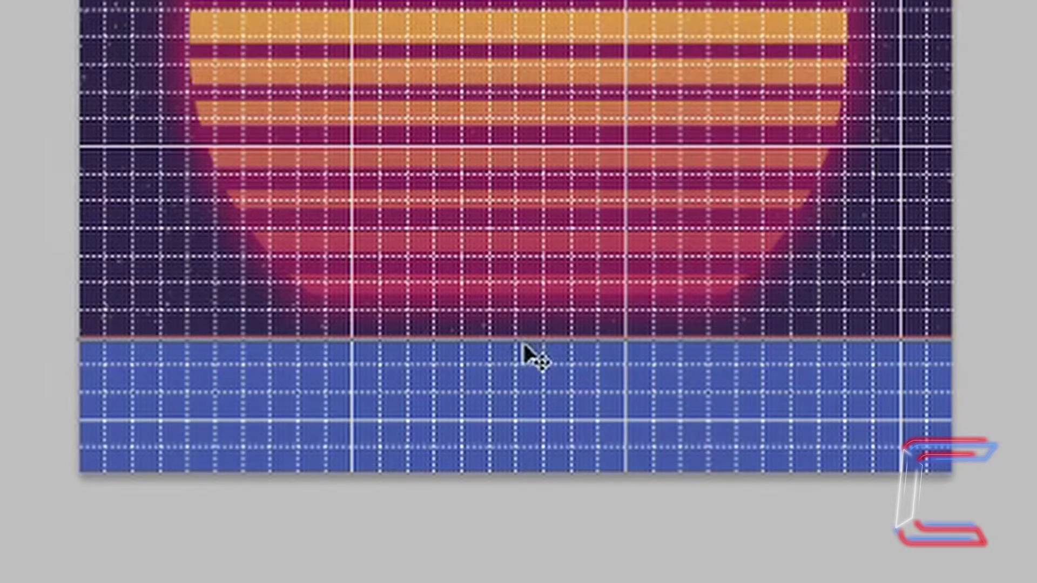
pyautogui.moveTo(520, 351); pyautogui.dragTo(515, 360)
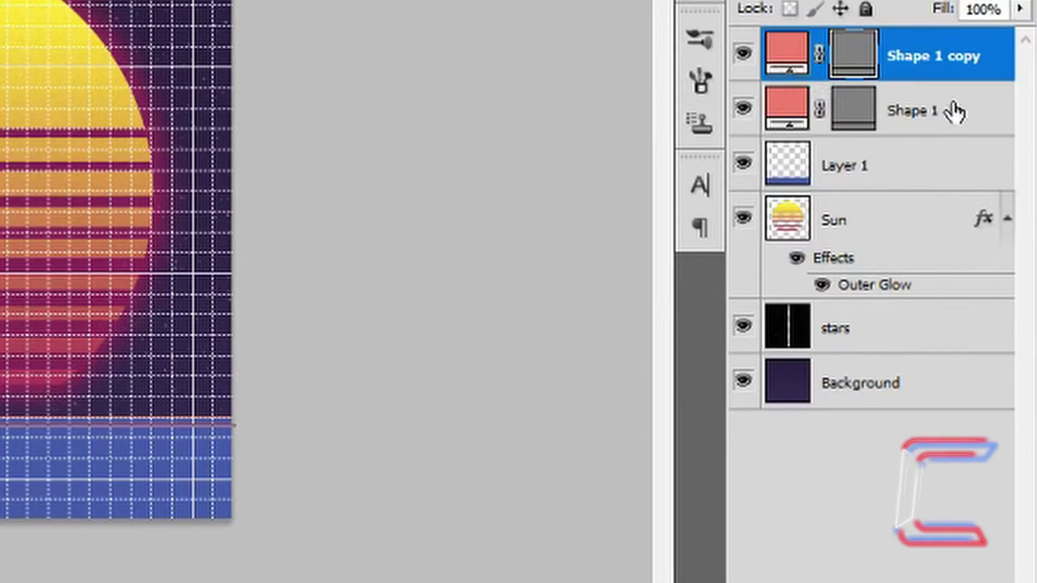
# Merge the two line layers into one layer.
pyautogui.keyDown('shift'); pyautogui.click(939, 114); pyautogui.keyUp('shift')
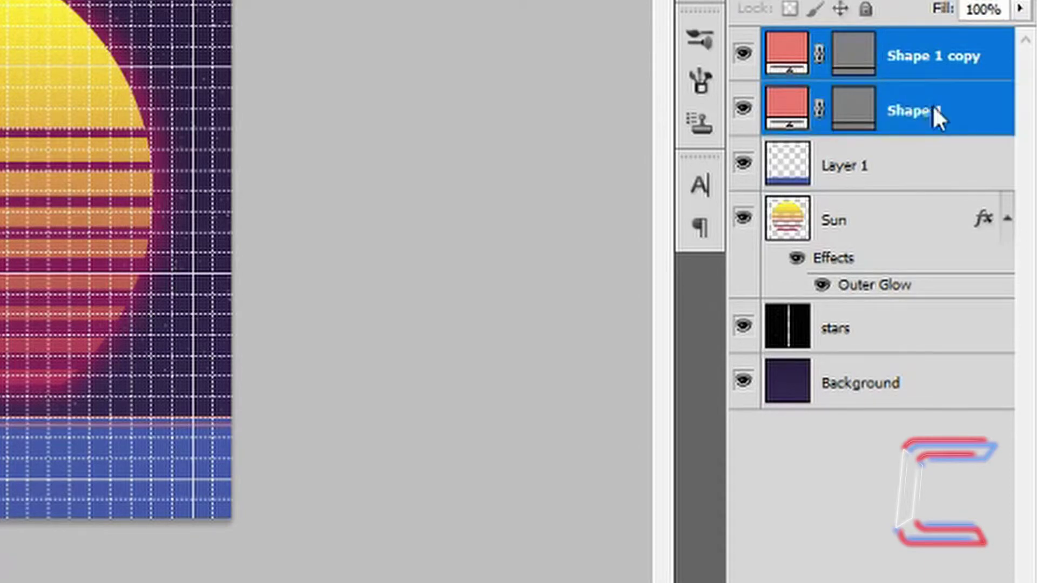
pyautogui.rightClick(933, 109)
pyautogui.click(746, 563)
# Duplicate the merged line pair four times and space the copies downward across the blue ground band.
pyautogui.rightClick(913, 44)
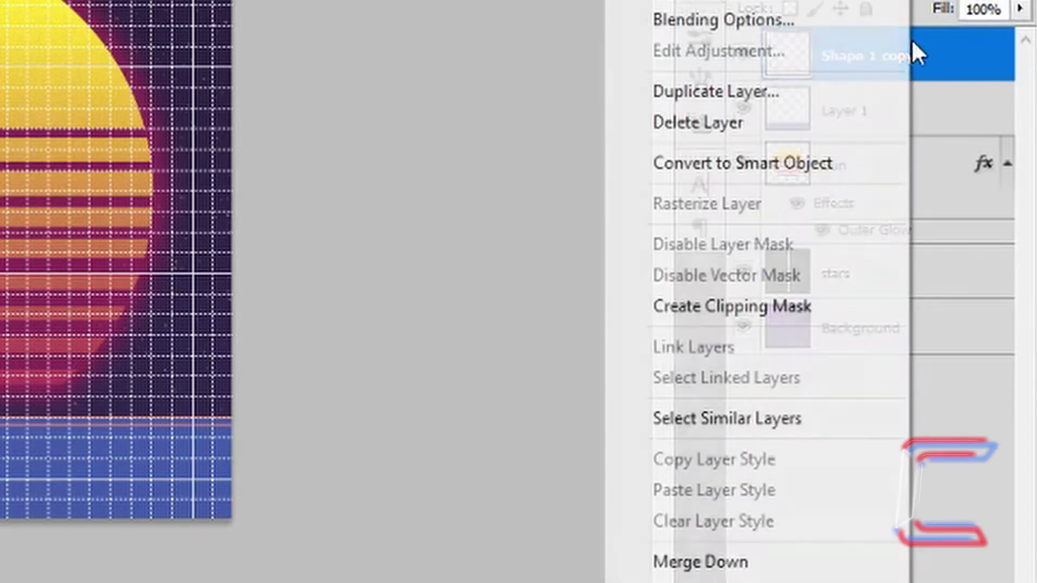
pyautogui.click(768, 95)
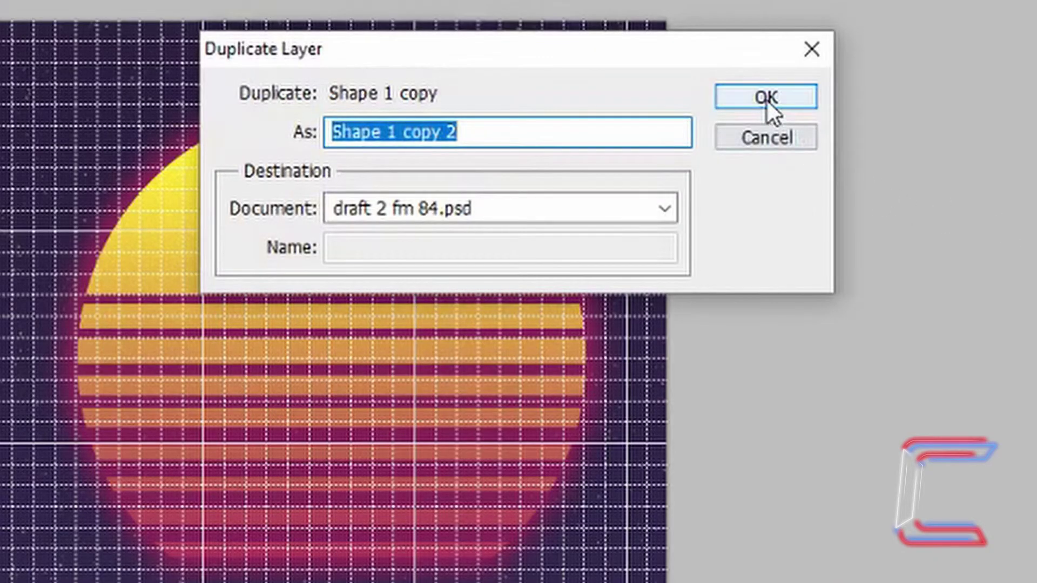
pyautogui.click(766, 102)
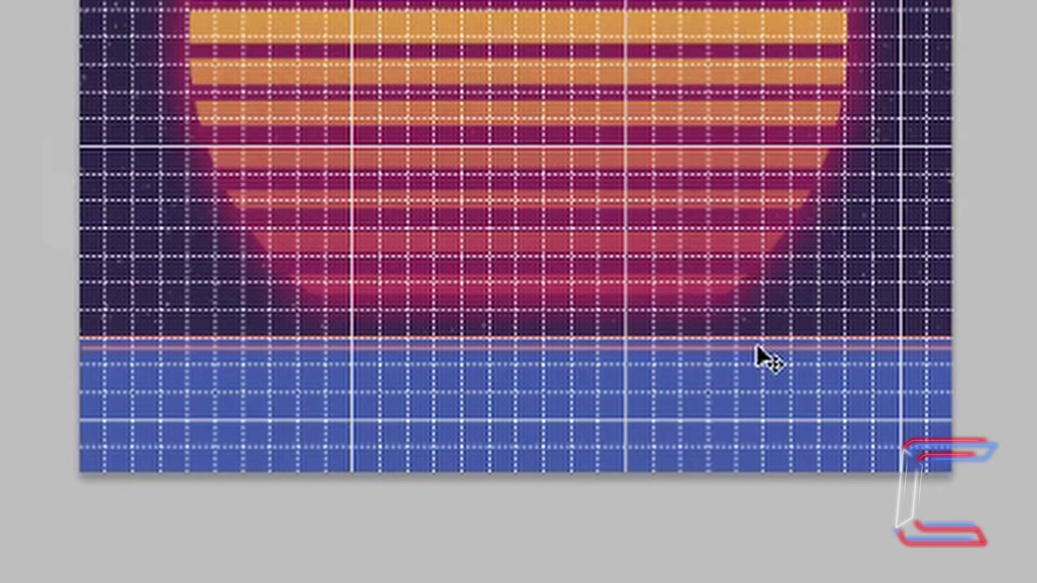
pyautogui.moveTo(756, 345); pyautogui.dragTo(754, 368)
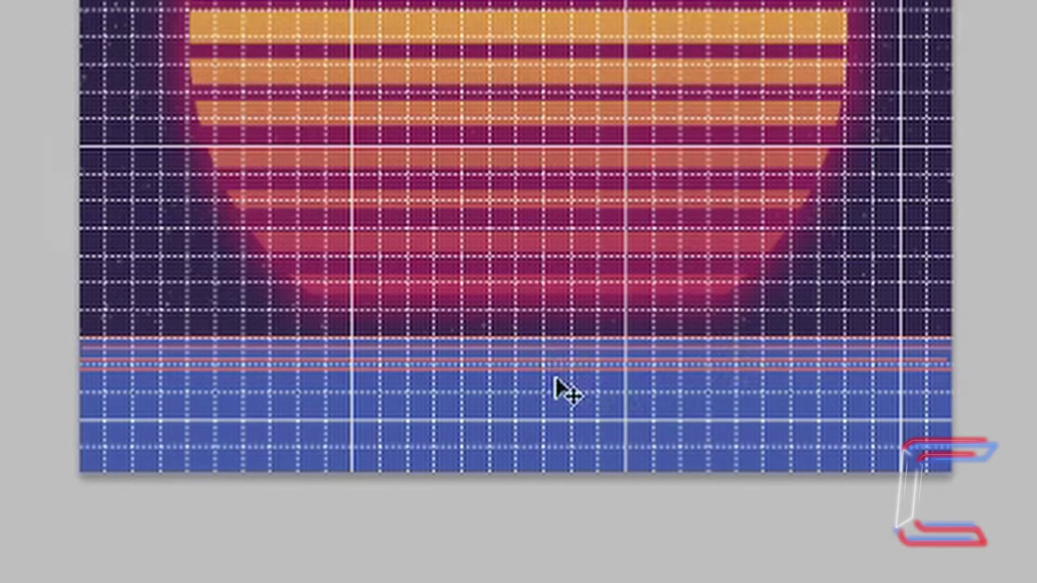
pyautogui.moveTo(598, 367); pyautogui.dragTo(694, 389)
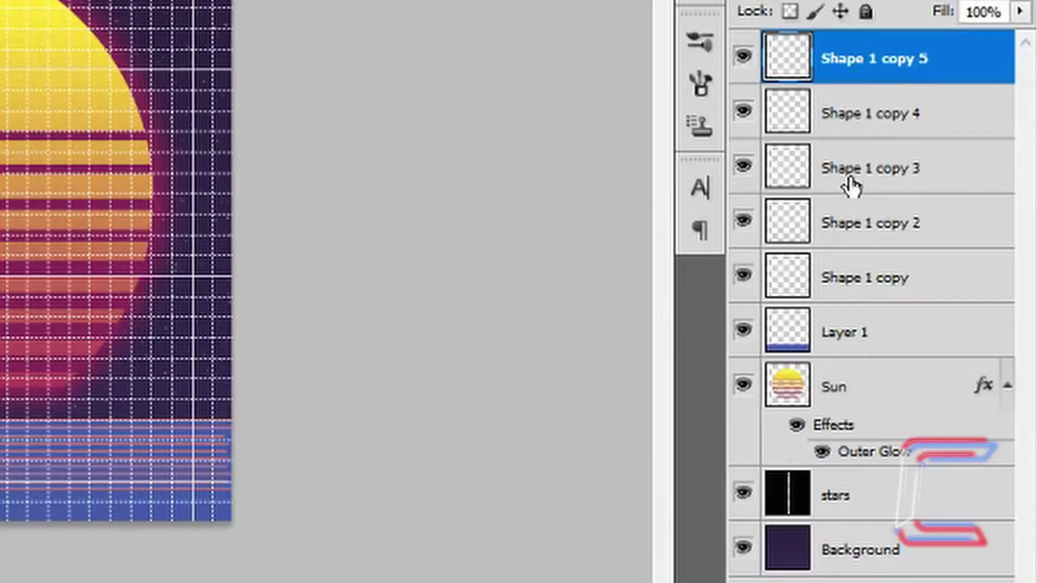
# Merge all five line-pair layers with the blue ground layer, Layer 1.
pyautogui.keyDown('shift'); pyautogui.click(923, 116); pyautogui.keyUp('shift')
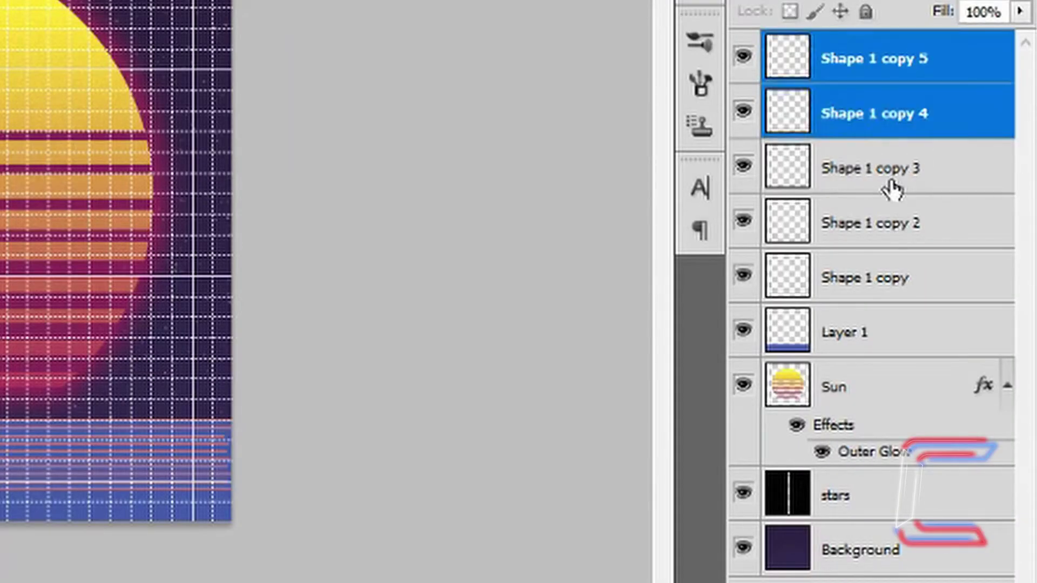
pyautogui.keyDown('shift'); pyautogui.click(893, 178); pyautogui.keyUp('shift')
pyautogui.keyDown('shift'); pyautogui.click(907, 226); pyautogui.keyUp('shift')
pyautogui.keyDown('shift'); pyautogui.click(907, 277); pyautogui.keyUp('shift')
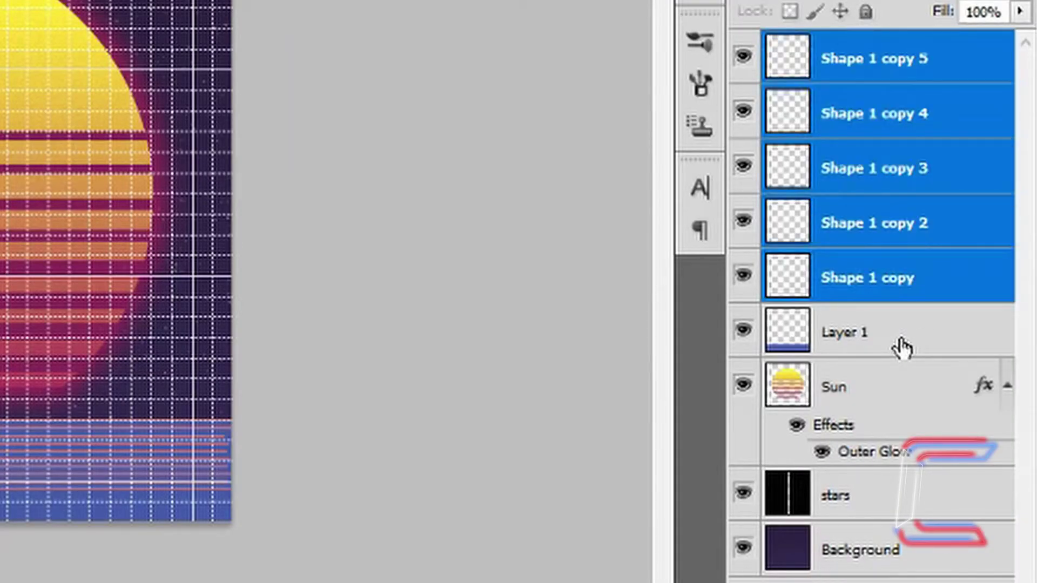
pyautogui.keyDown('shift'); pyautogui.click(900, 347); pyautogui.keyUp('shift')
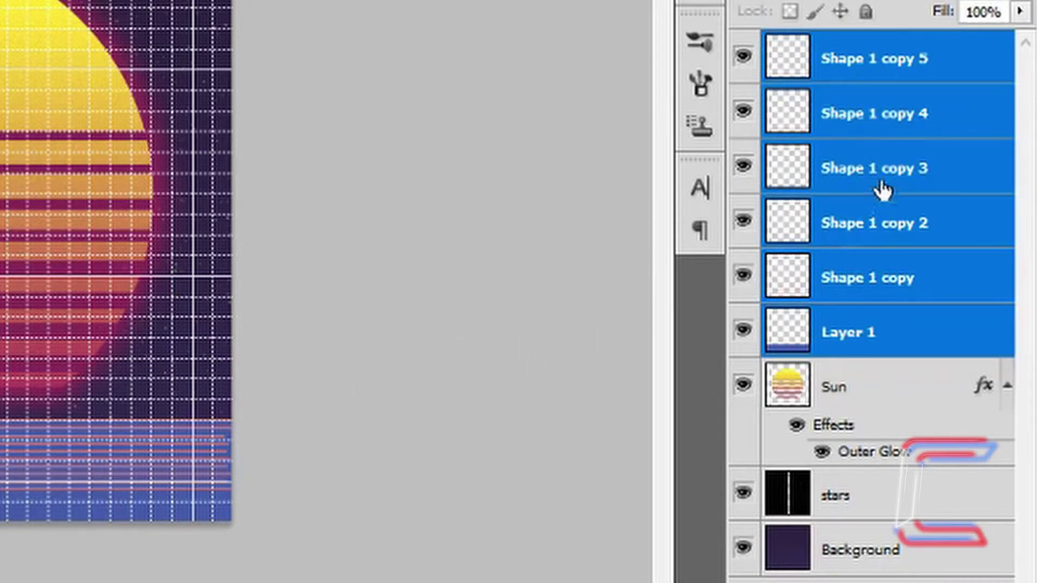
pyautogui.rightClick(818, 54)
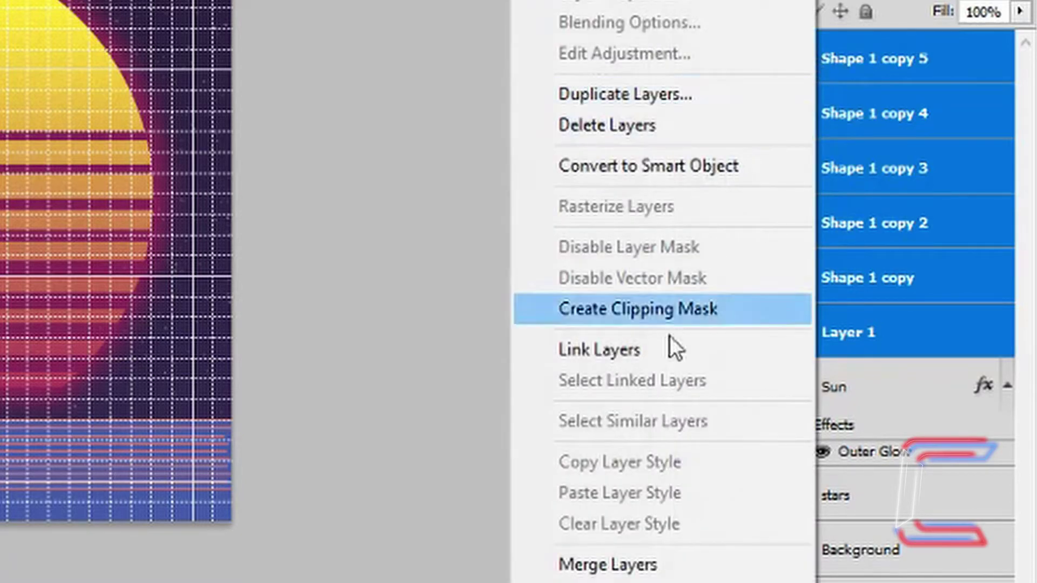
pyautogui.click(626, 578)
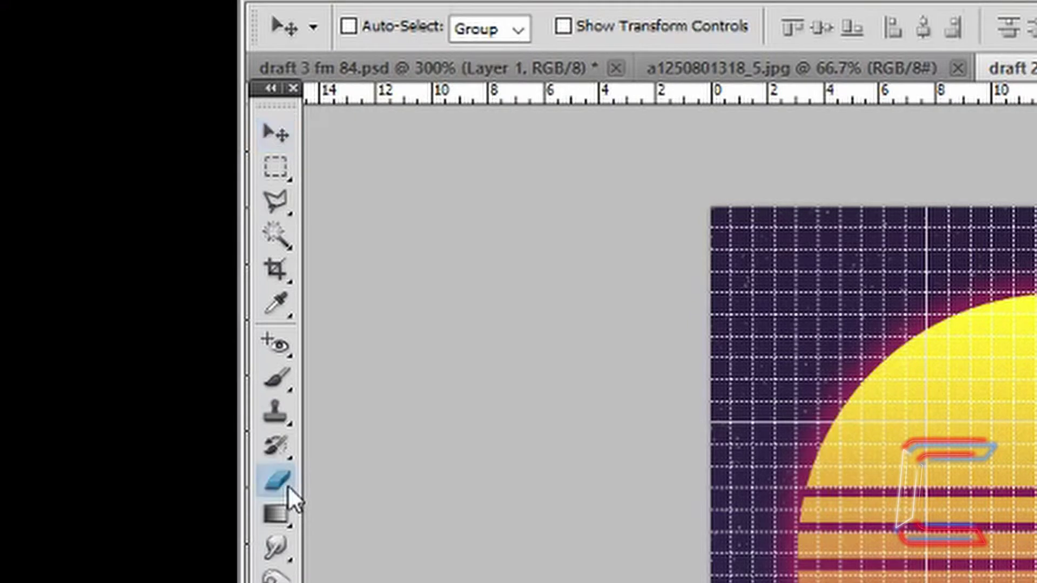
# Fade both lower corners of the striped ground with a large soft Eraser brush, and do the same on the stars layer.
pyautogui.click(287, 485)
pyautogui.click(443, 477)
pyautogui.click(391, 27)
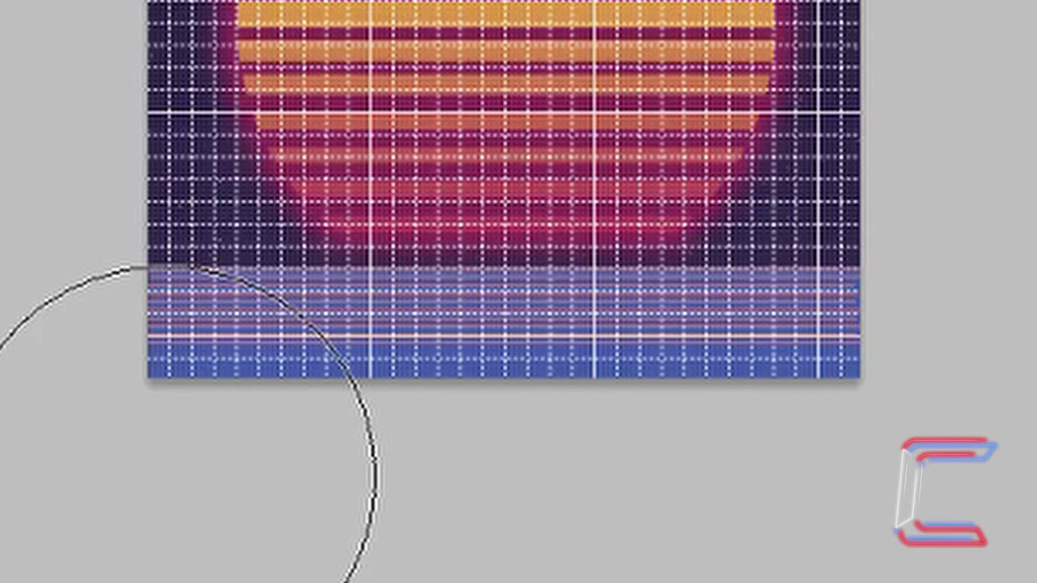
pyautogui.click(166, 475)
pyautogui.click(165, 475)
pyautogui.click(165, 475)
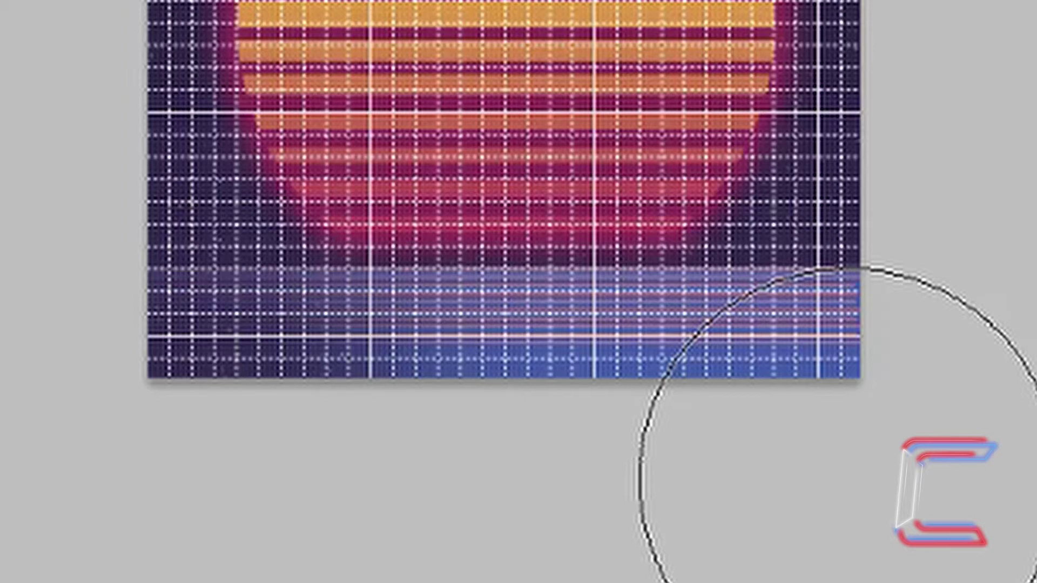
pyautogui.moveTo(850, 478); pyautogui.dragTo(851, 478)
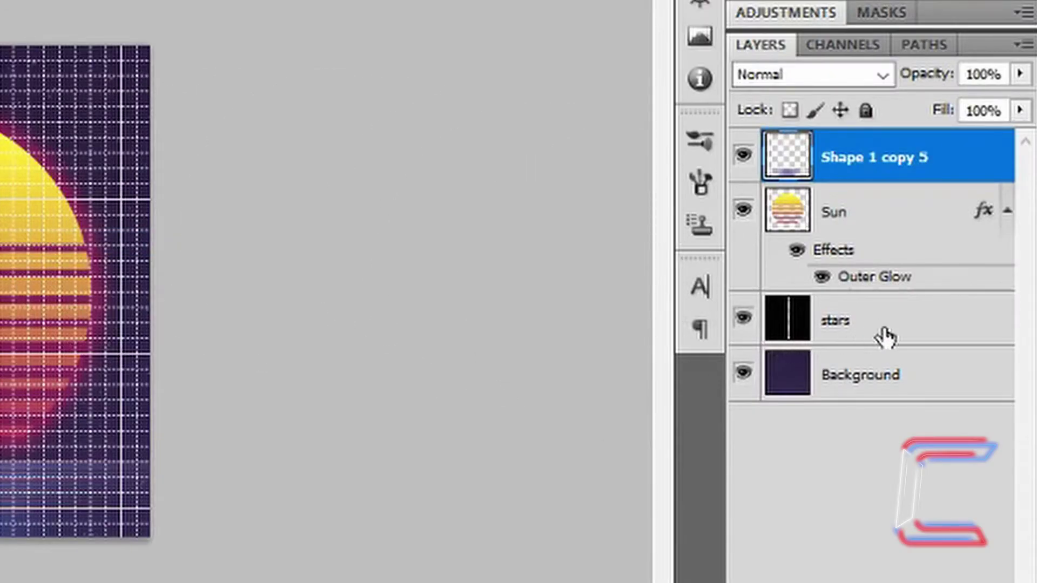
pyautogui.click(884, 337)
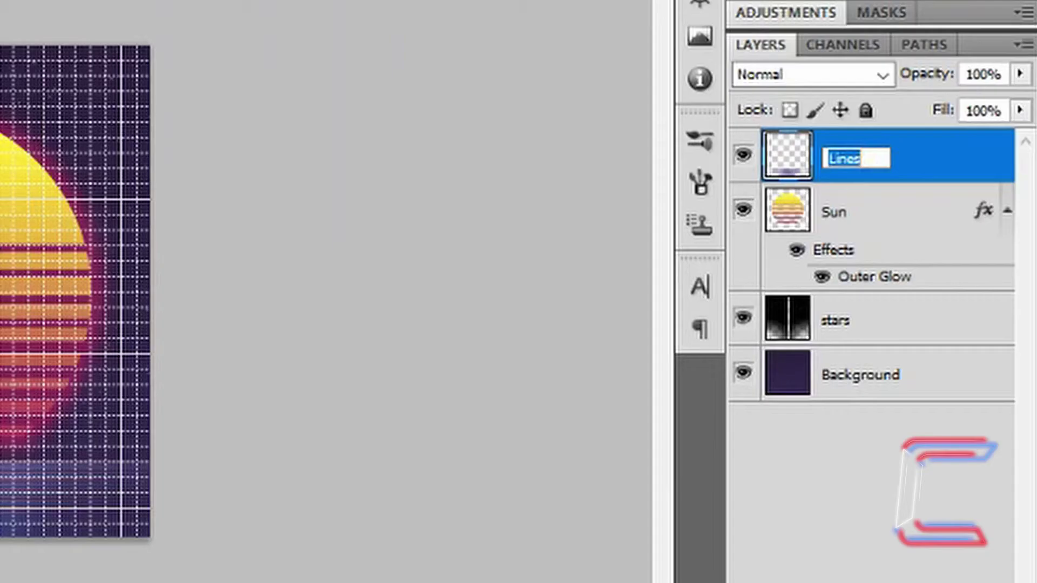
# Rename the merged ground layer Lines.
pyautogui.press('Return')
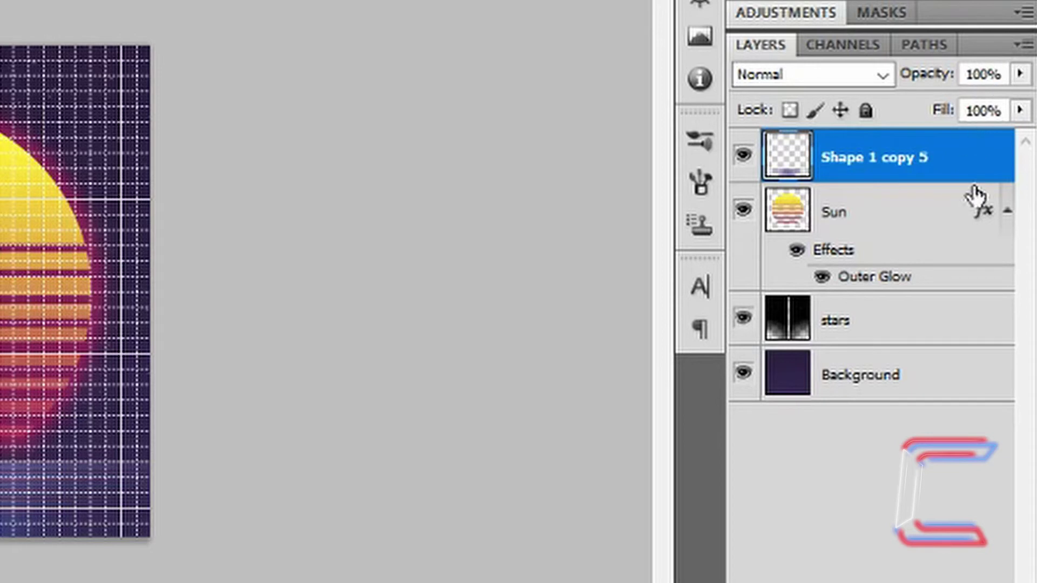
pyautogui.doubleClick(890, 157)
pyautogui.write('Lines')
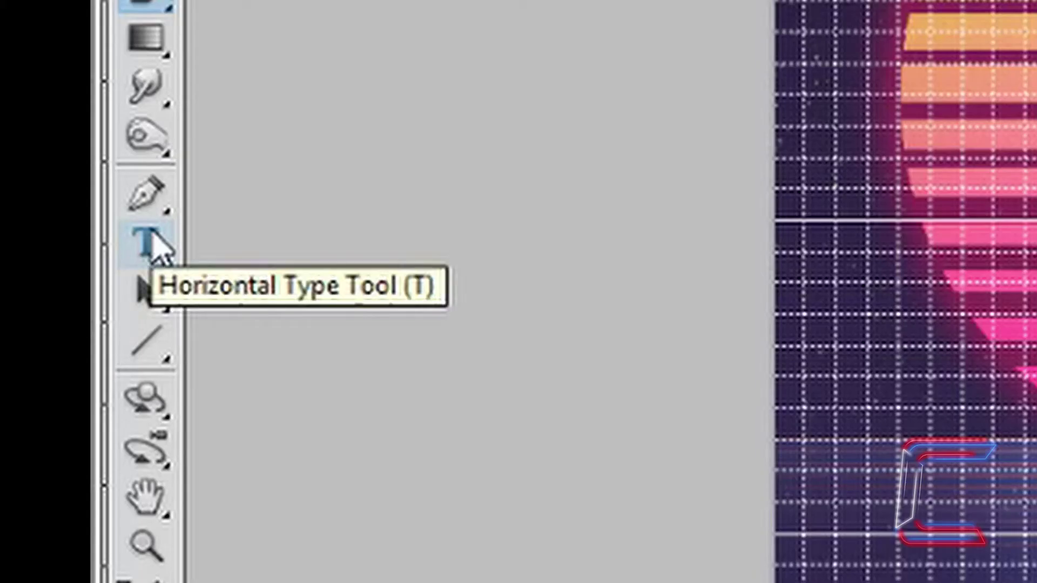
# Add the white text CONTI in Segoe UI Historic Regular at 30 pt and position it near the canvas's upper-left corner.
pyautogui.click(149, 244)
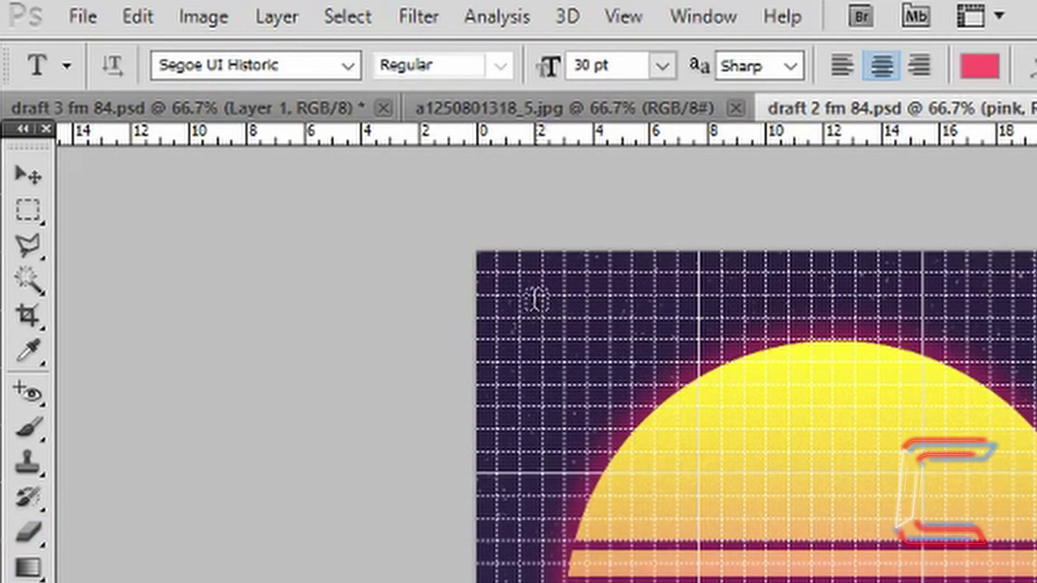
pyautogui.click(529, 296)
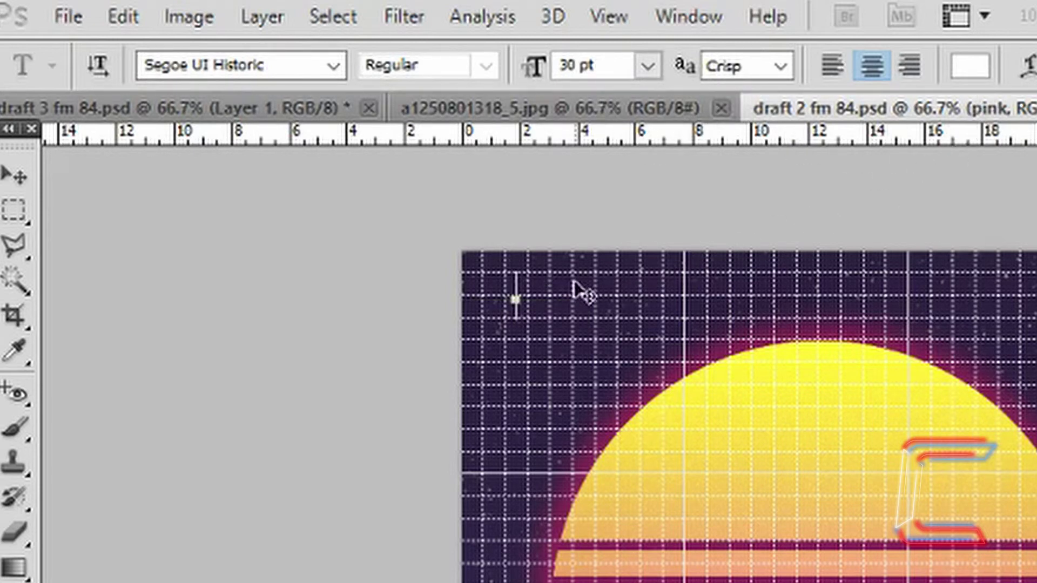
pyautogui.write('C')
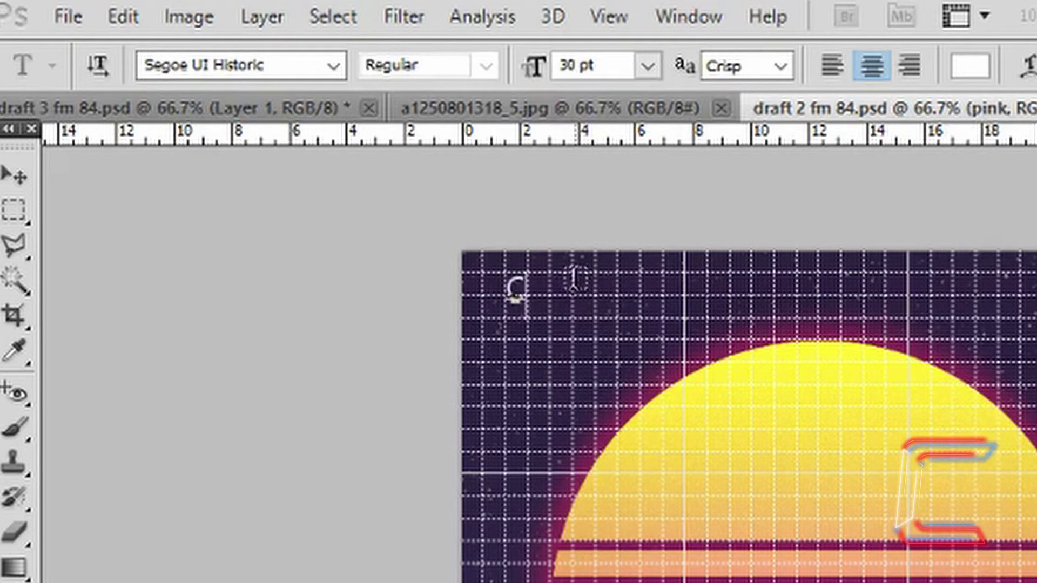
pyautogui.write('ONTI')
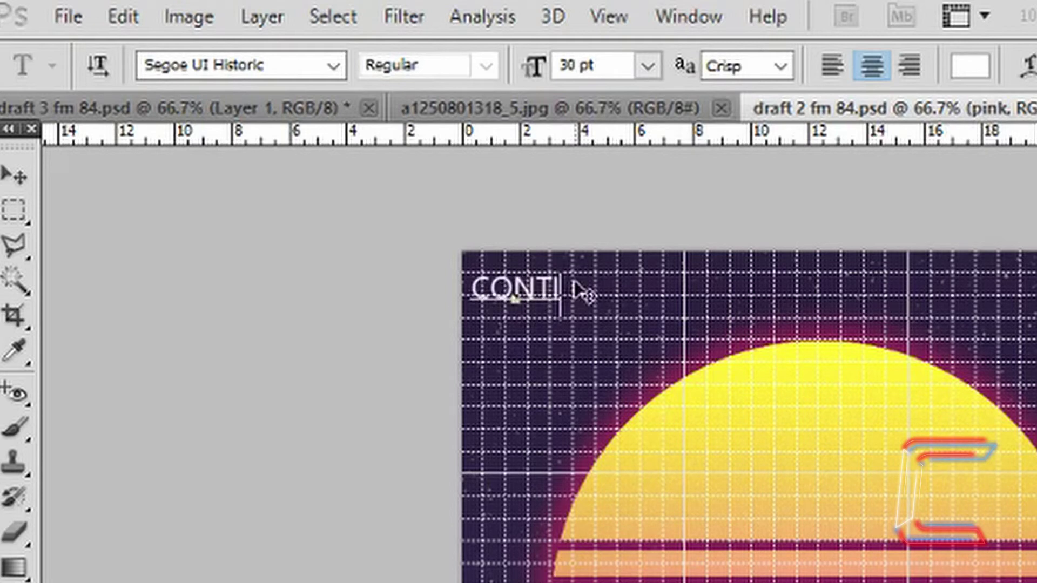
pyautogui.click(11, 177)
pyautogui.moveTo(528, 299); pyautogui.dragTo(536, 311)
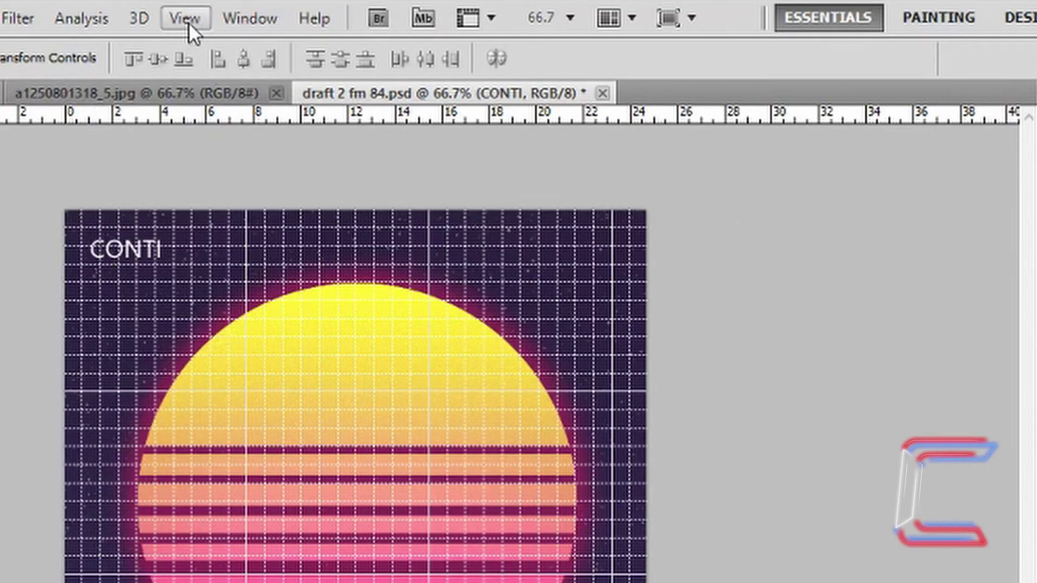
# Hide the grid over the canvas.
pyautogui.click(609, 16)
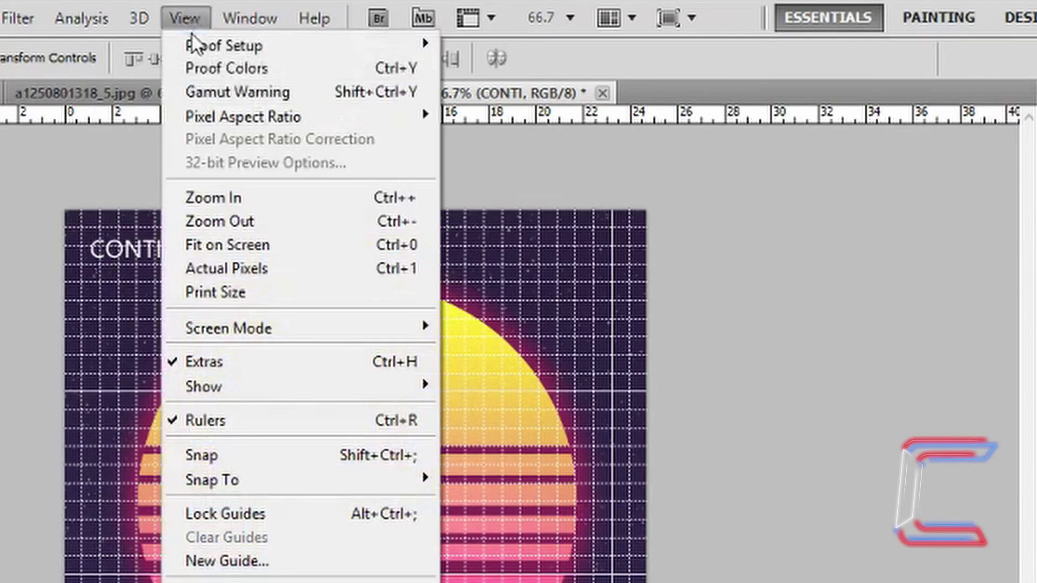
pyautogui.moveTo(242, 387)
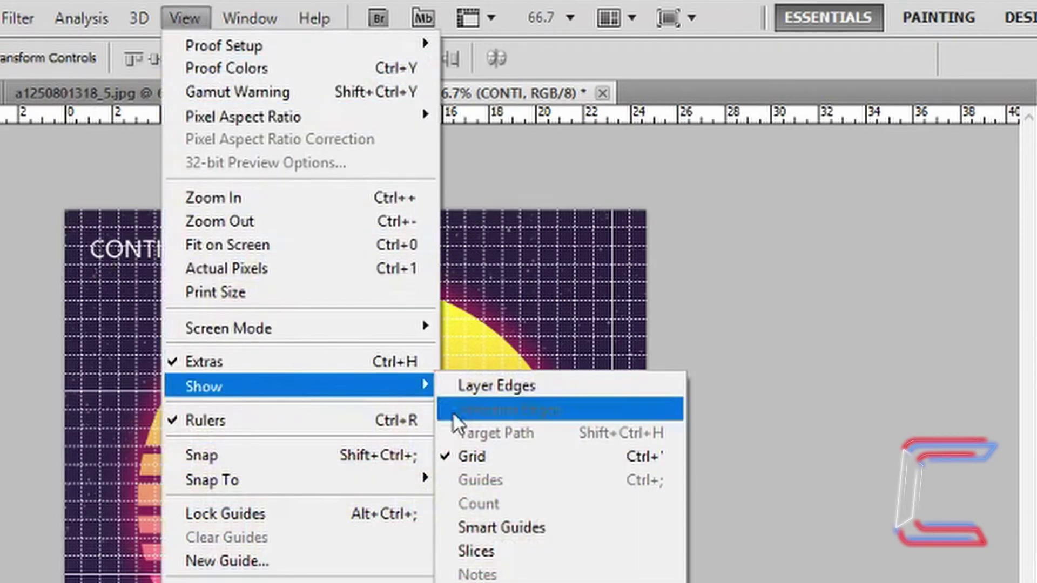
pyautogui.click(484, 453)
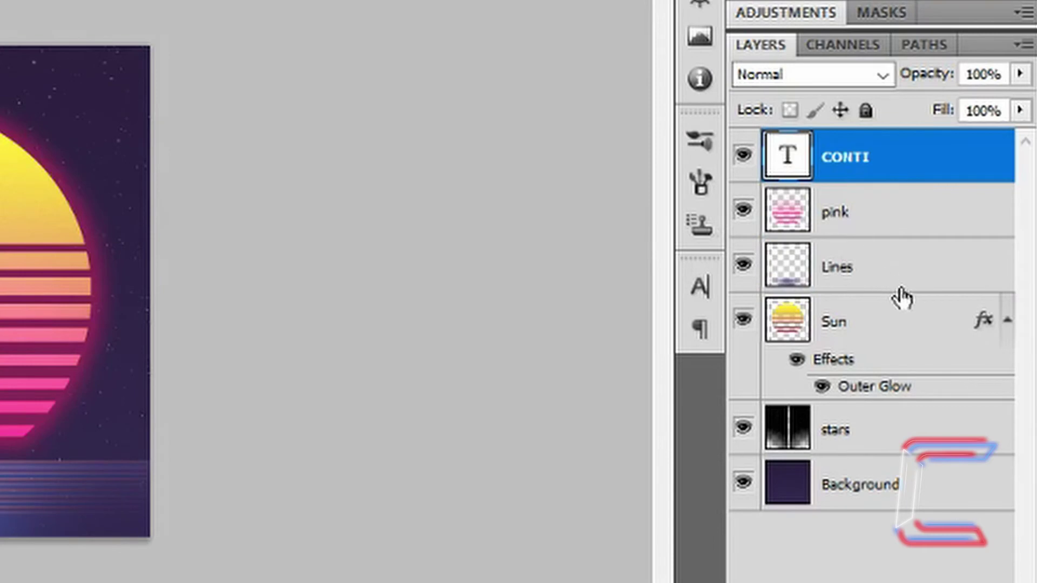
# Select the Lines layer, activate the Eraser tool and open its brush settings.
pyautogui.click(902, 292)
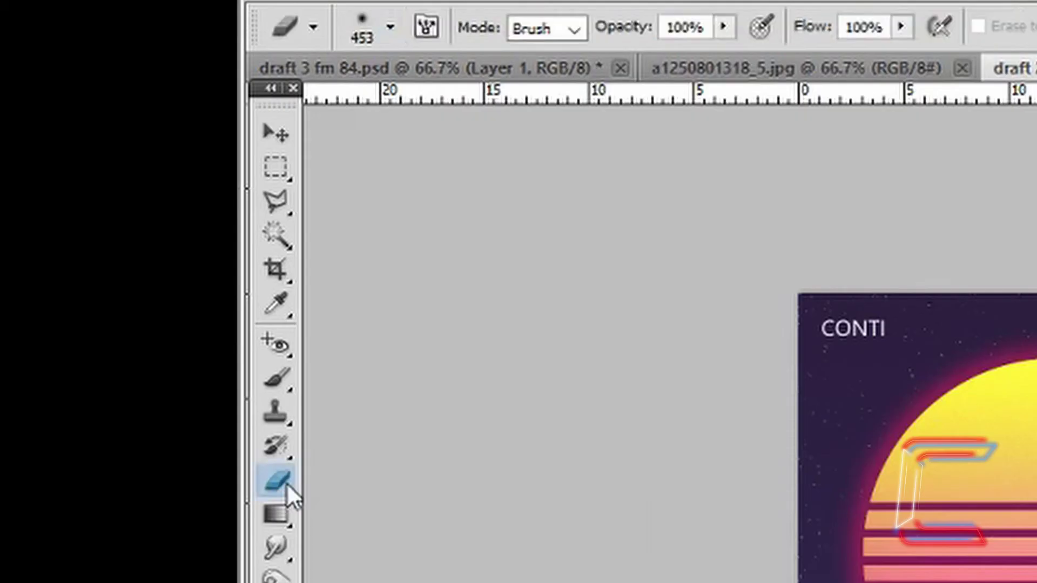
pyautogui.rightClick(286, 482)
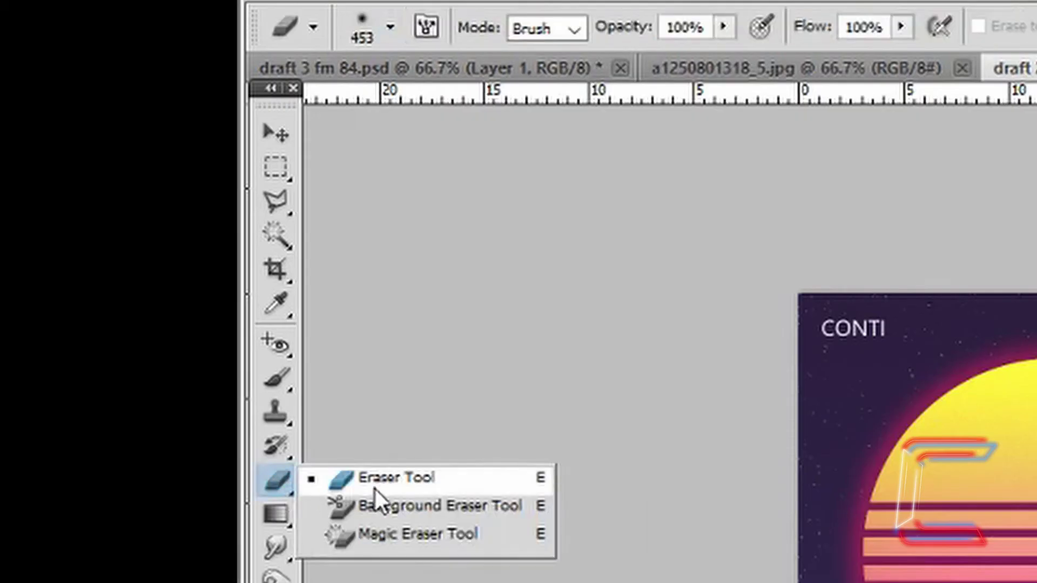
pyautogui.click(375, 489)
pyautogui.click(391, 28)
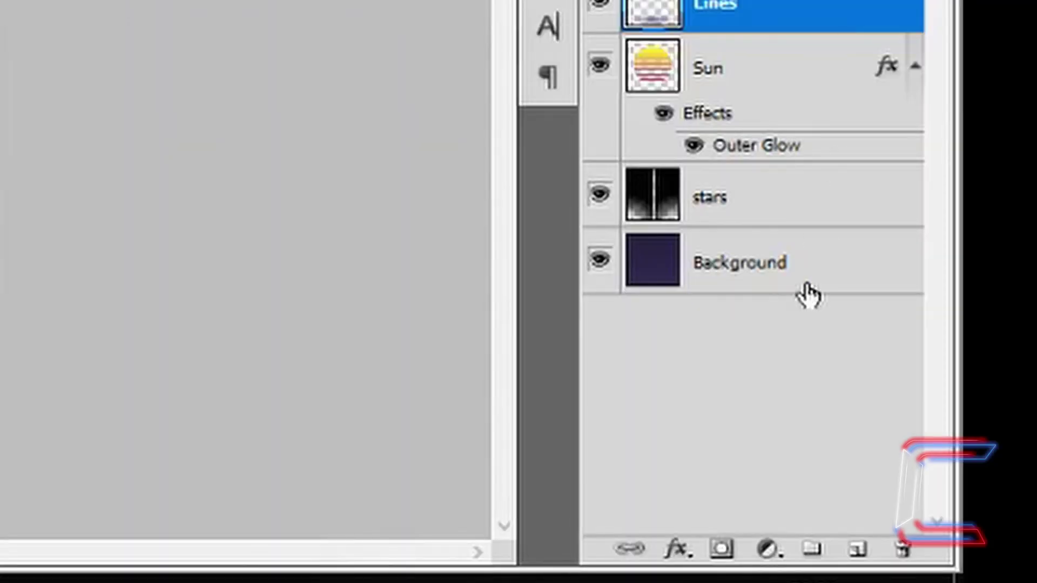
# Create a new layer above Lines and paint two large soft Brush dabs in pink ff2d9e across the lower half of the sun.
pyautogui.click(859, 551)
pyautogui.rightClick(277, 378)
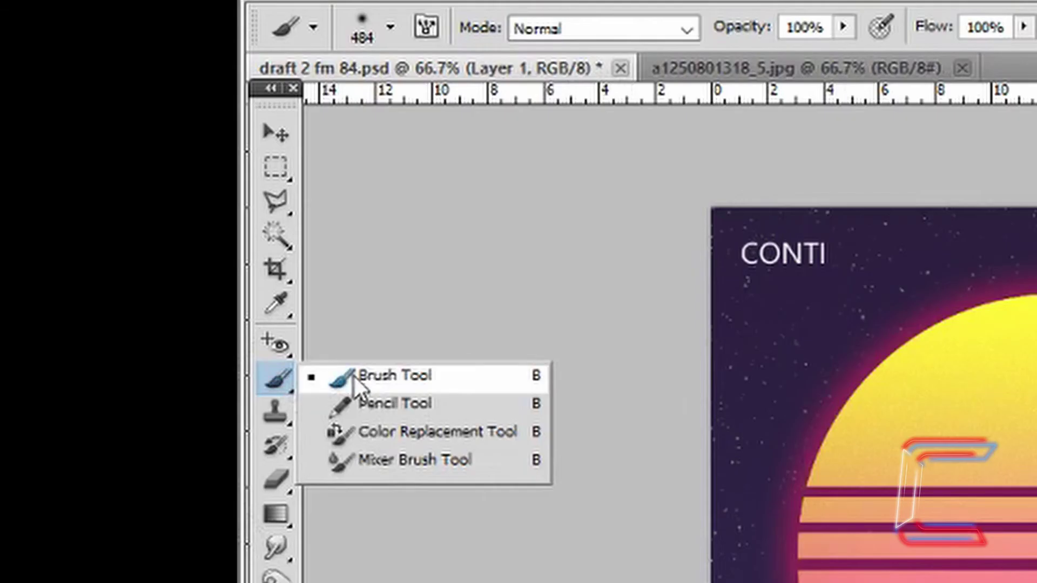
pyautogui.click(395, 384)
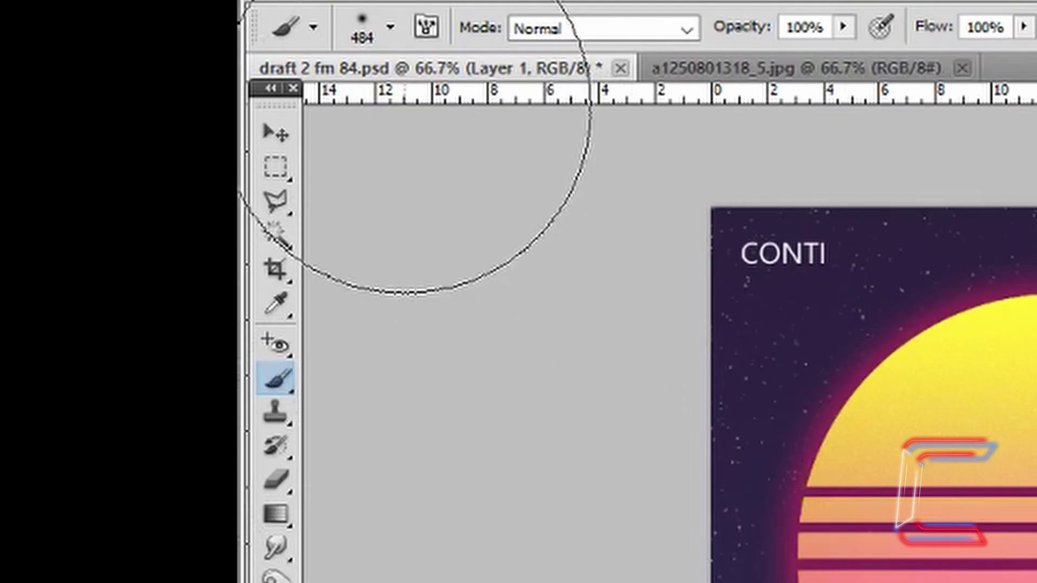
pyautogui.click(390, 28)
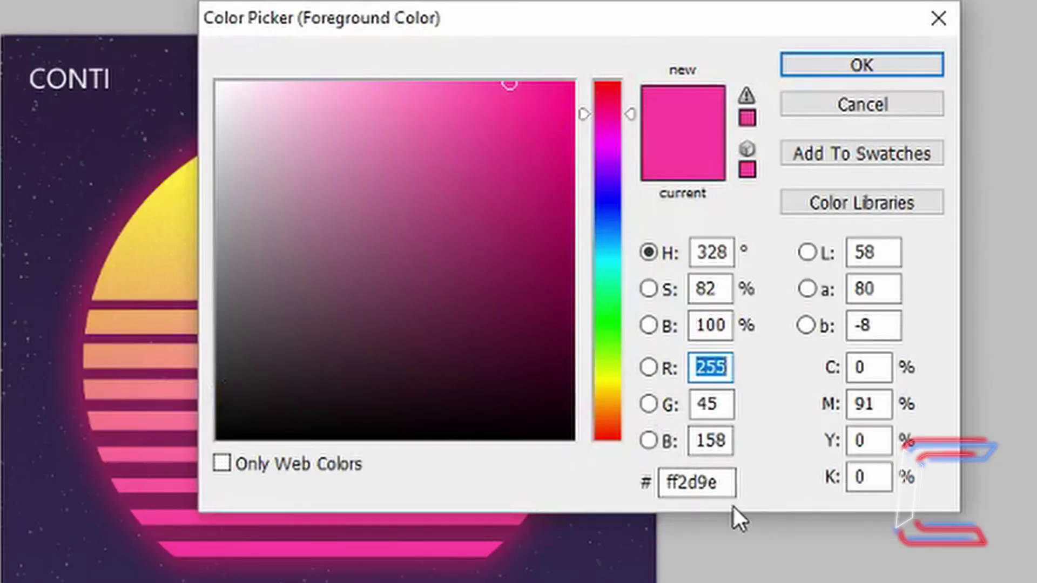
pyautogui.click(826, 110)
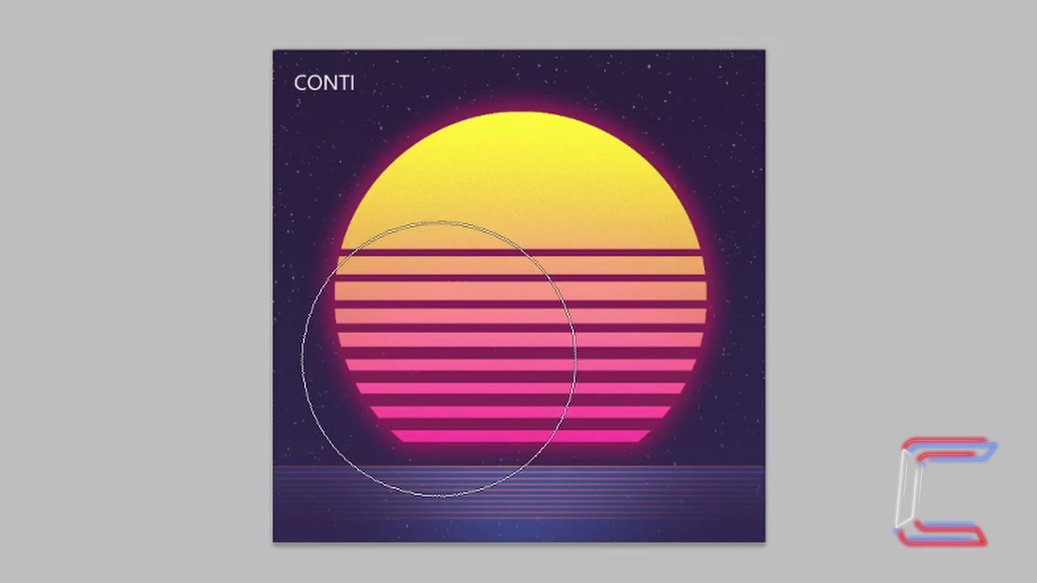
pyautogui.click(439, 357)
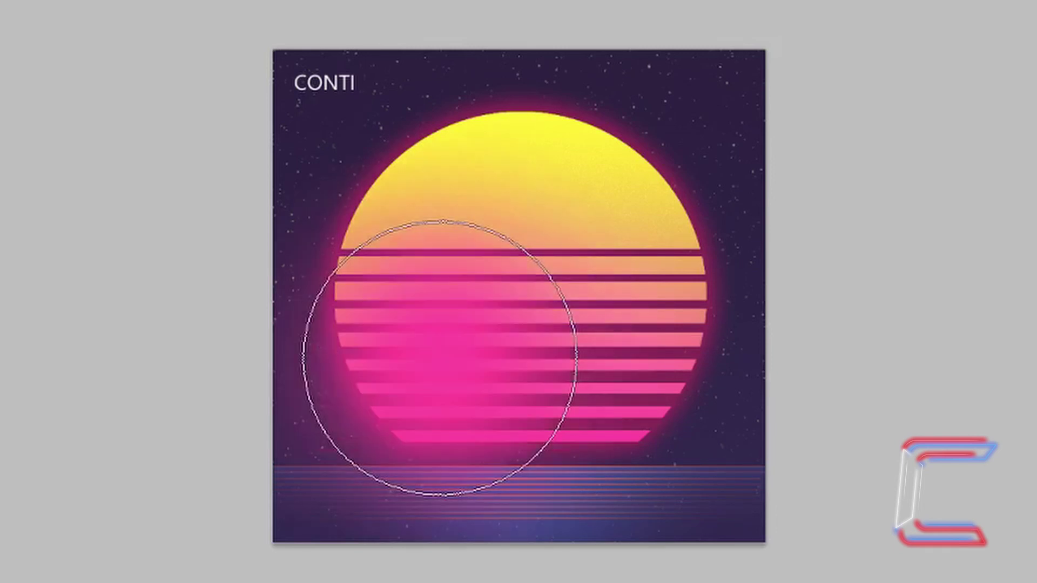
pyautogui.click(583, 351)
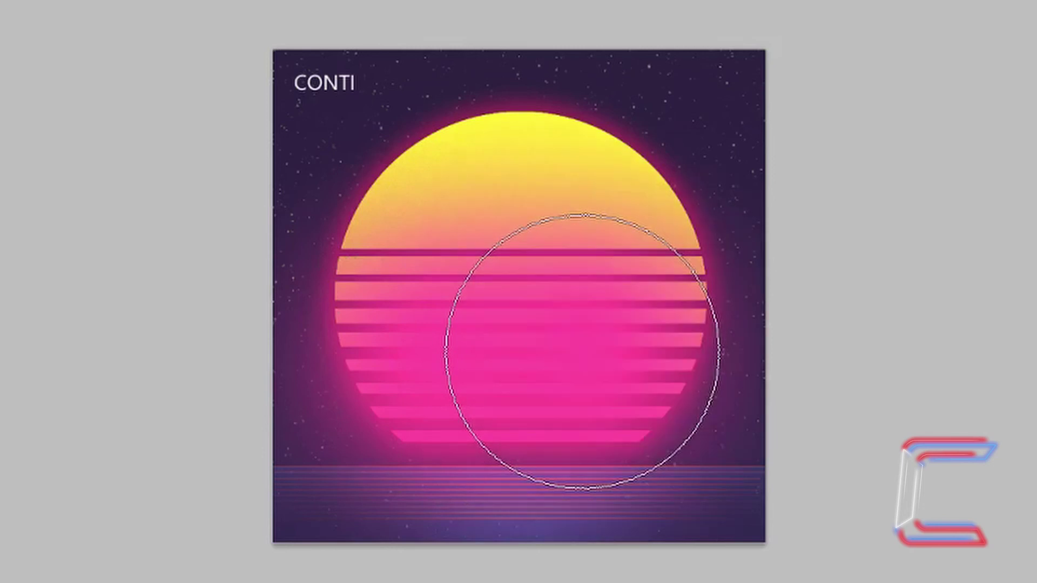